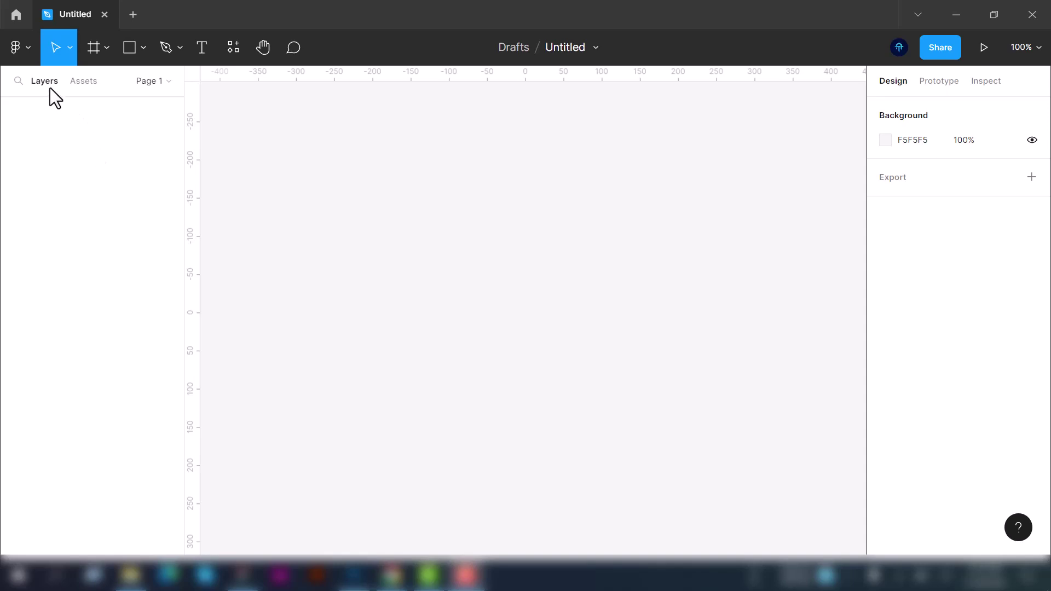
Briefly look at the layer search and the Assets list, then return to Layers
left_click(18, 81)
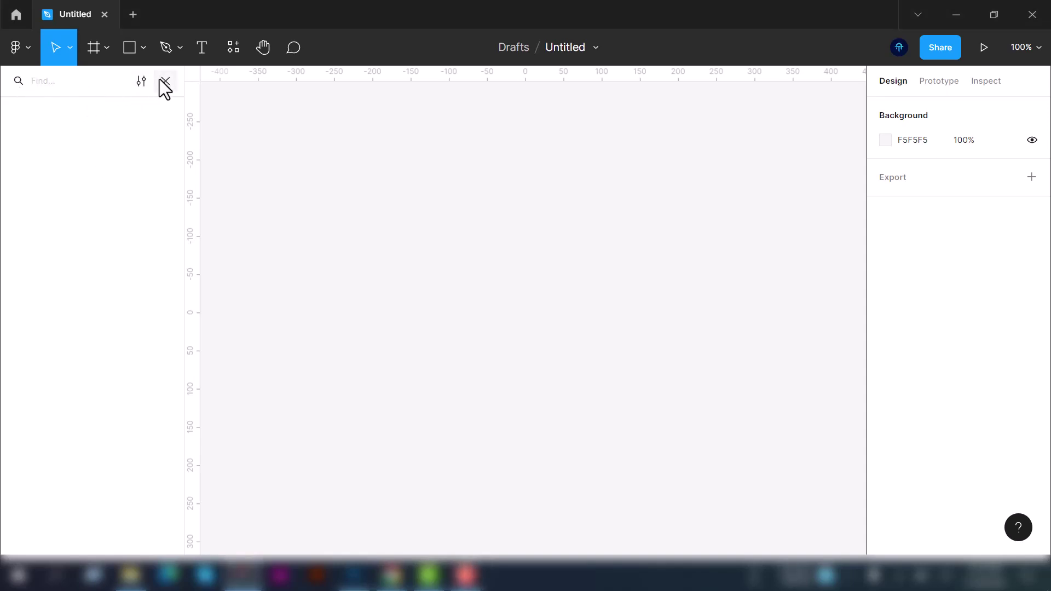
left_click(164, 81)
left_click(85, 81)
left_click(43, 82)
Place a 100×100 frame, Frame 1, on the empty canvas
left_click(97, 50)
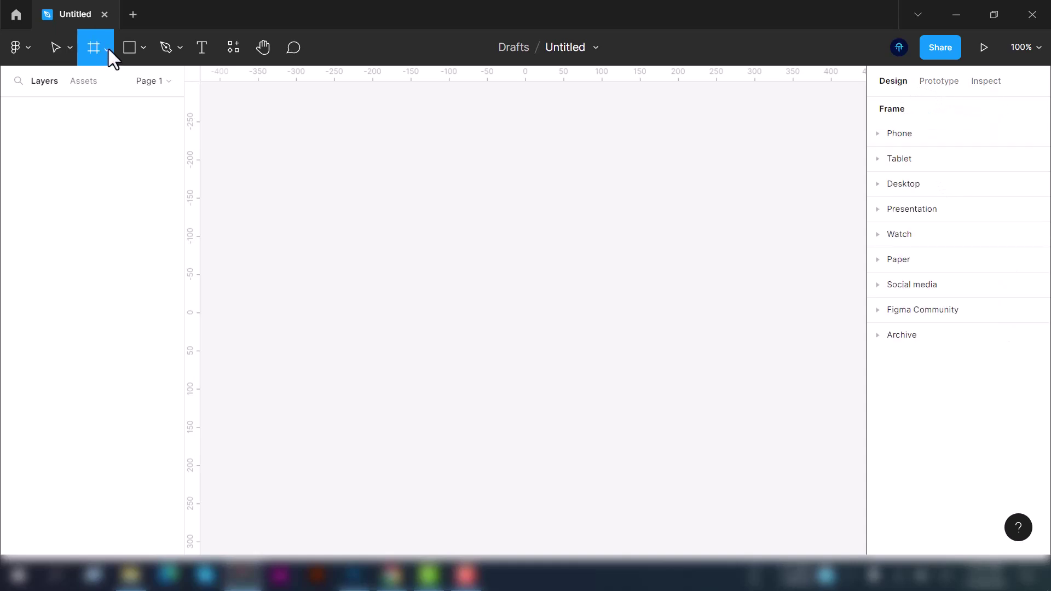
left_click(106, 48)
left_click(106, 49)
left_click(293, 146)
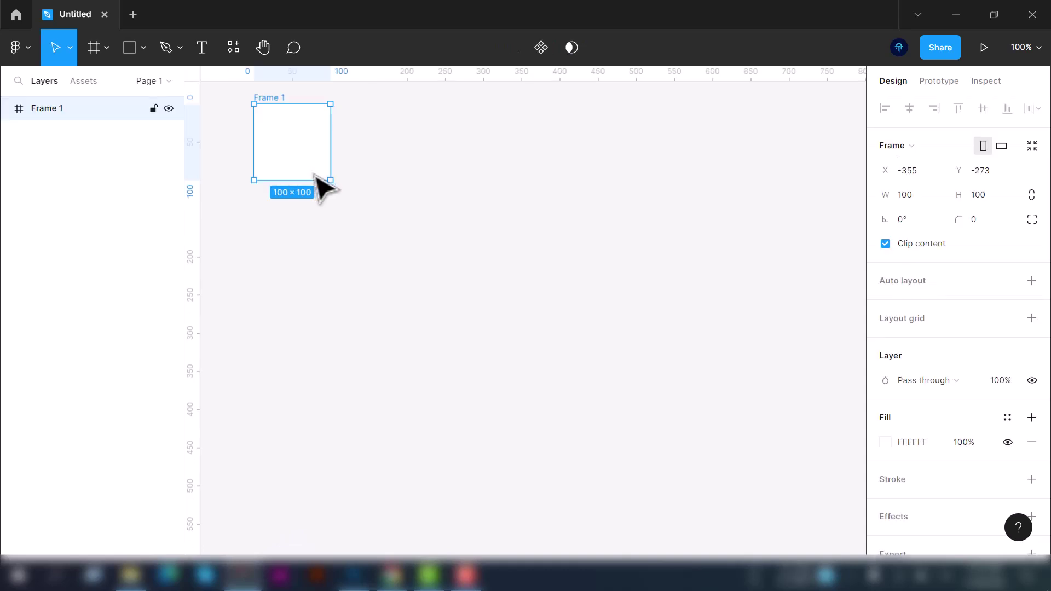
scroll(321, 235, "up", 3)
scroll(376, 269, "down", 2)
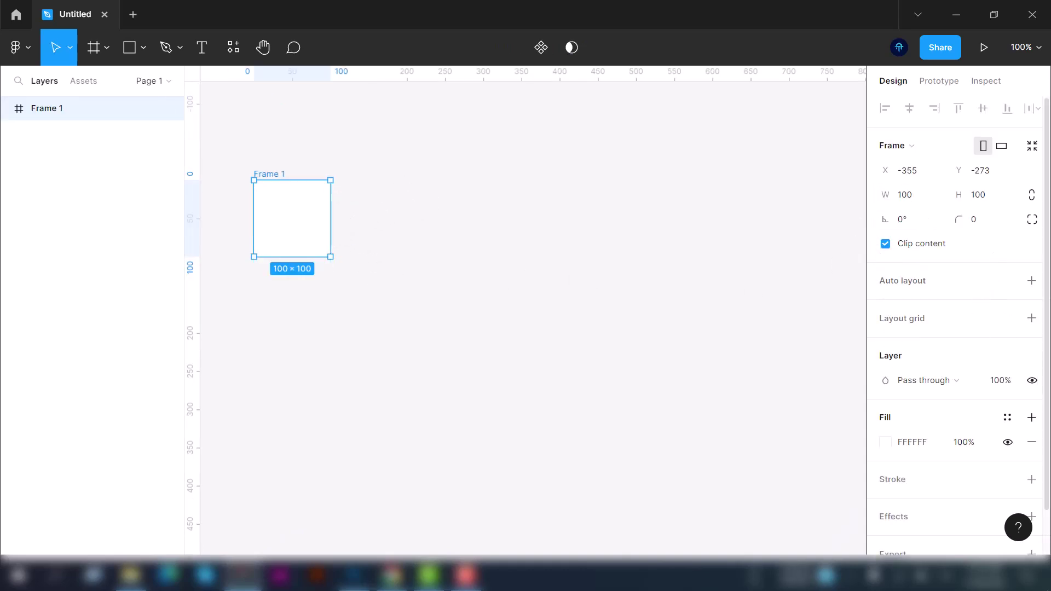
scroll(952, 329, "down", 1)
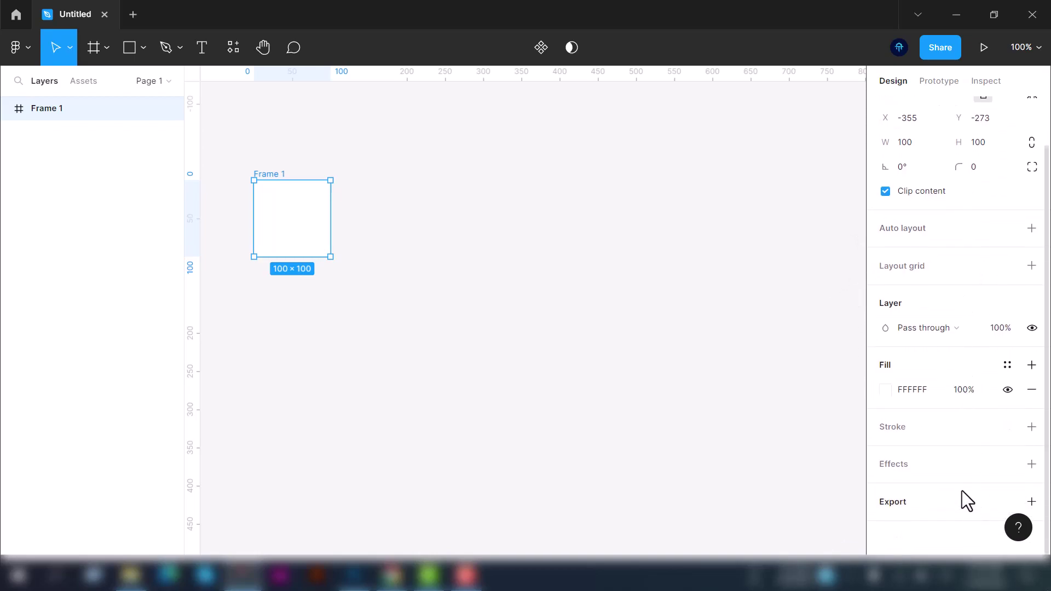
scroll(966, 356, "up", 1)
scroll(970, 303, "down", 1)
scroll(930, 202, "up", 1)
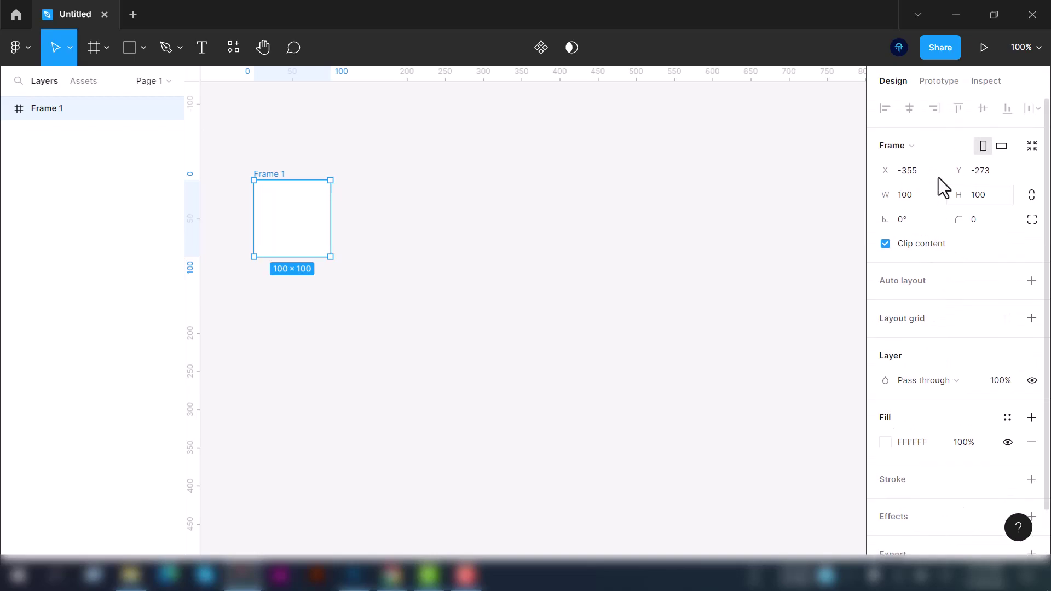
scroll(912, 373, "down", 1)
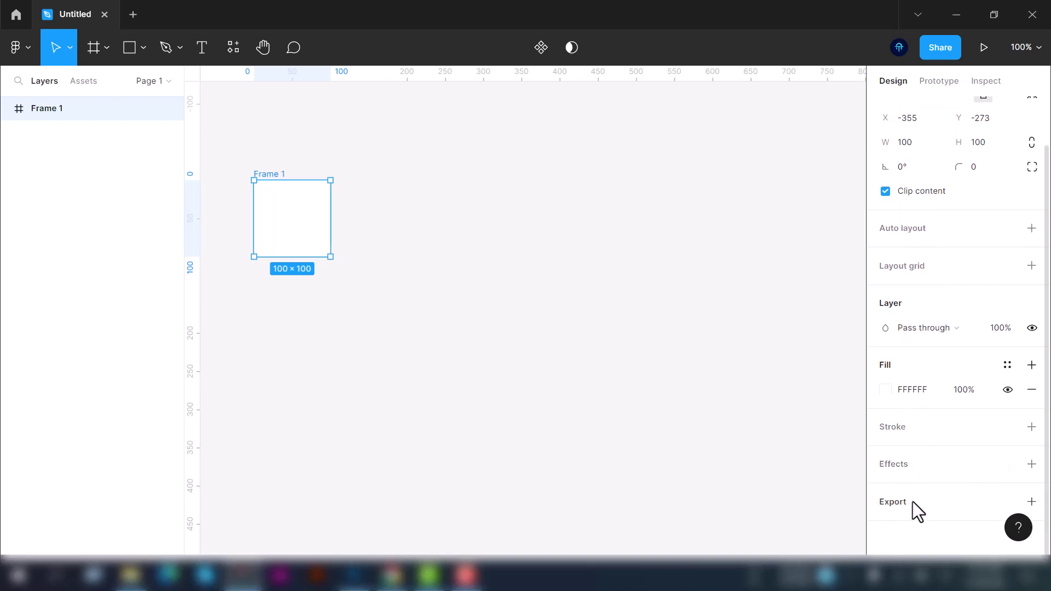
scroll(944, 221, "up", 1)
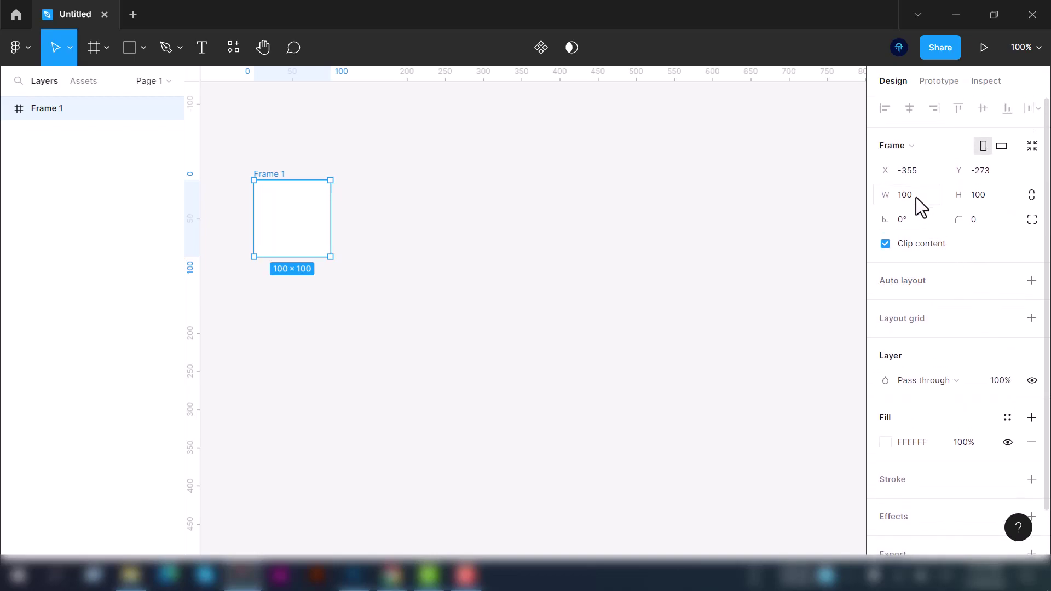
Set Frame 1's width to 1920 and height to 1080
left_click(911, 195)
type("1920")
key("Tab")
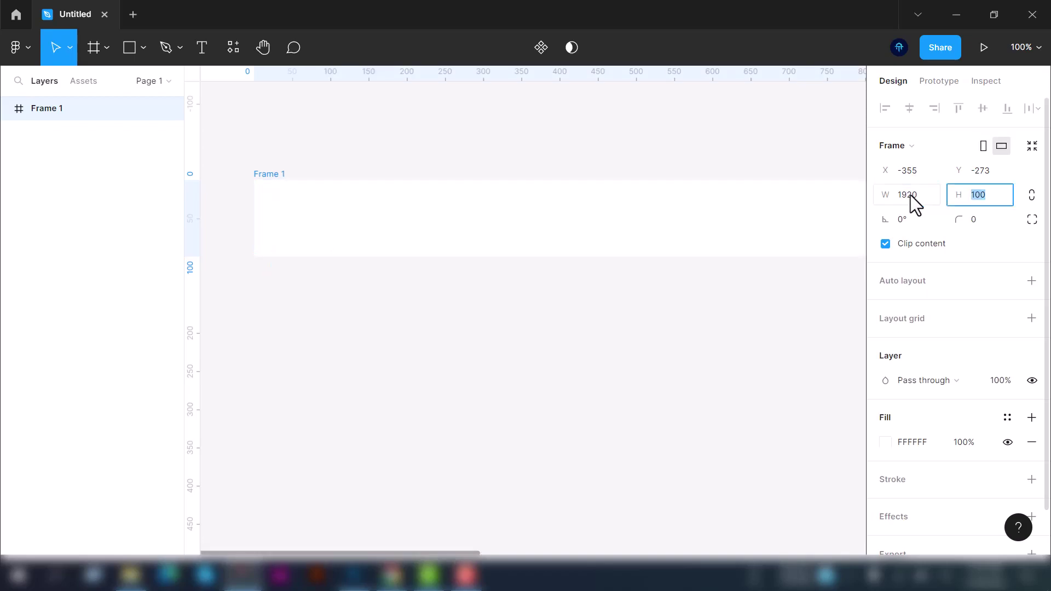
type("1080")
key("Return")
key("shift+1")
key("h")
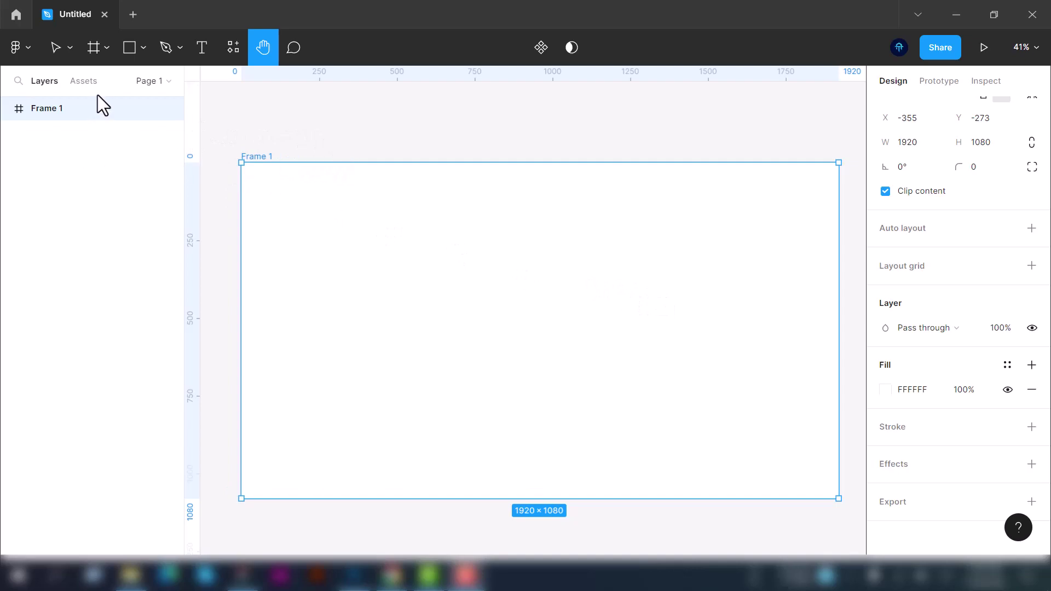
Draw a rectangle covering the whole frame and fill it solid black 000000
left_click(130, 48)
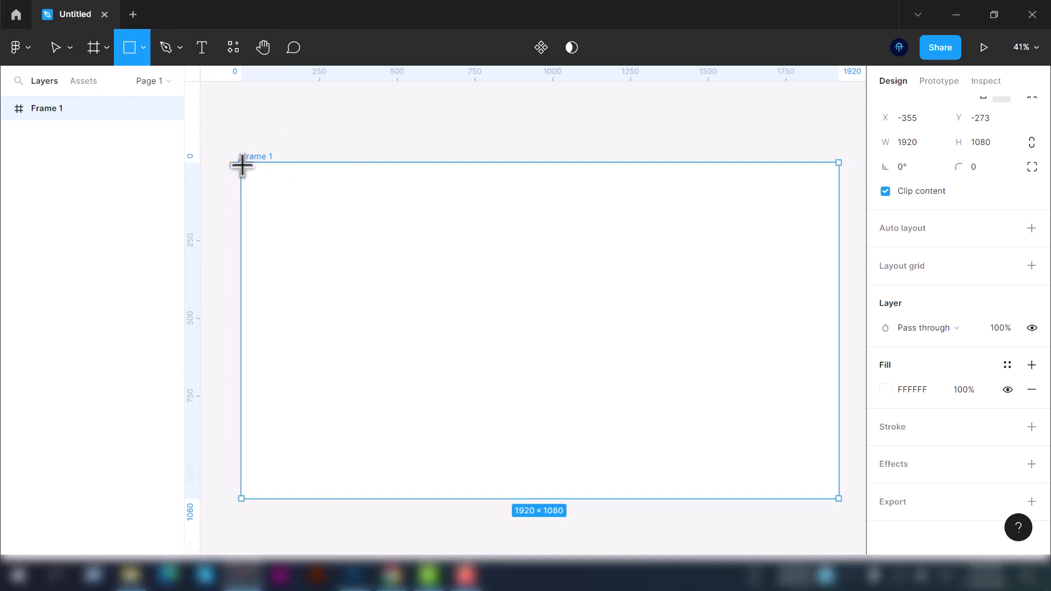
left_click_drag(240, 163, 838, 499)
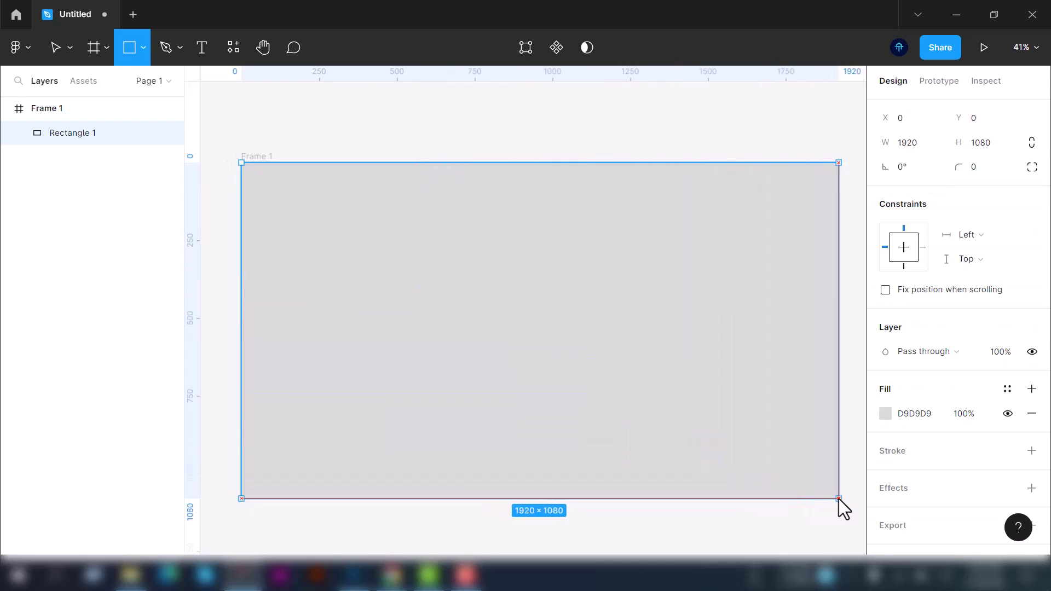
scroll(887, 277, "down", 1)
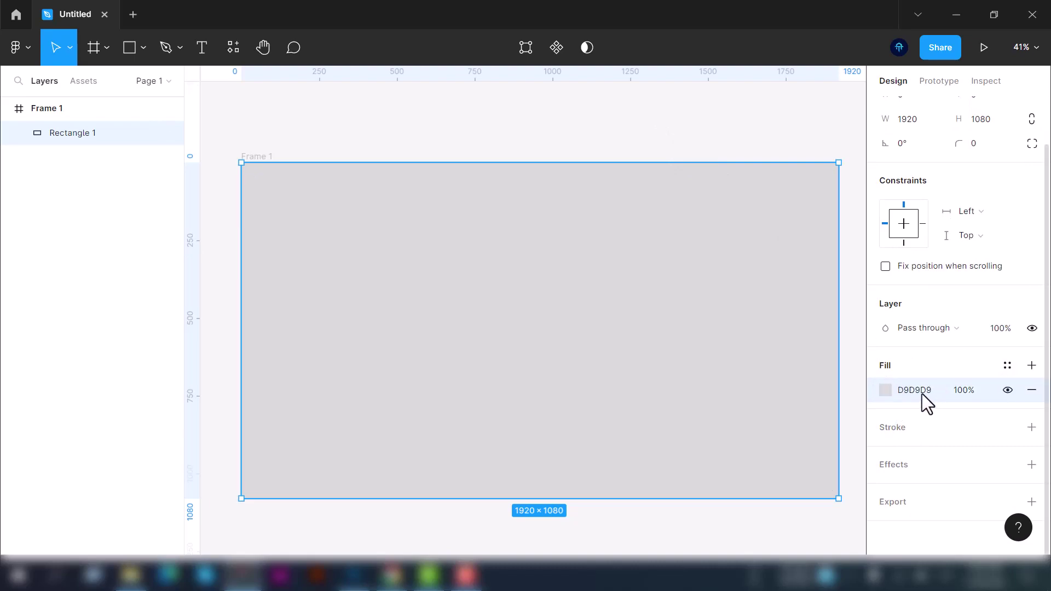
left_click(885, 390)
left_click_drag(687, 205, 577, 403)
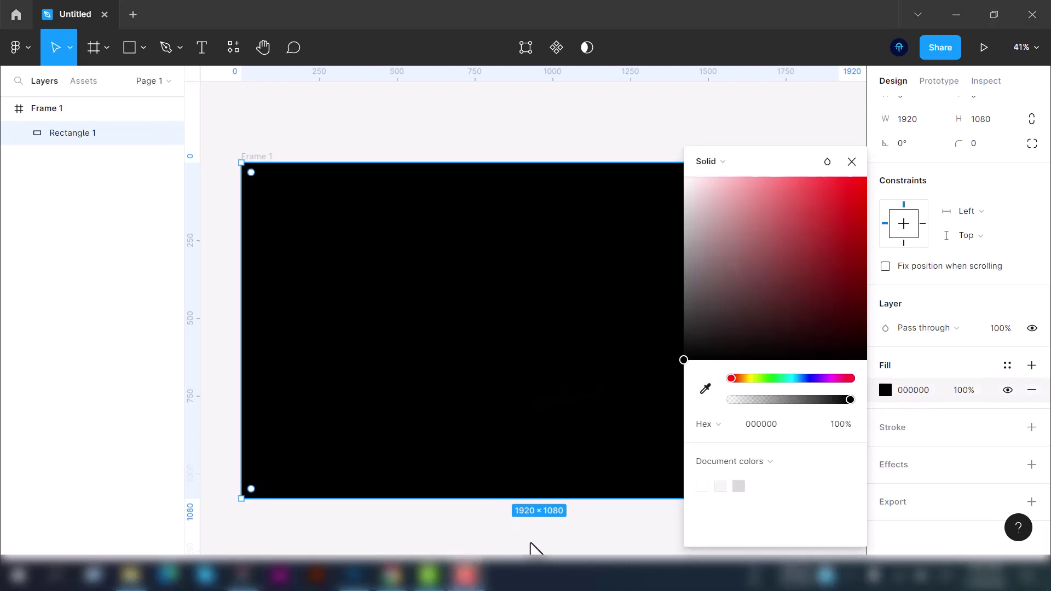
key("Escape")
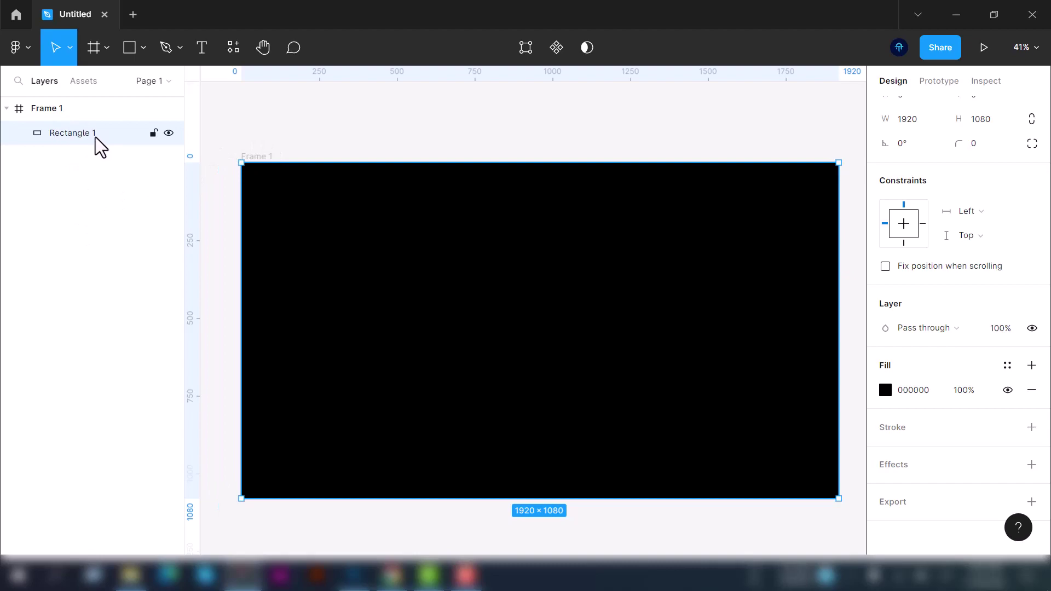
Lock the black background rectangle, toggle its visibility off and back on, then deselect
left_click(153, 133)
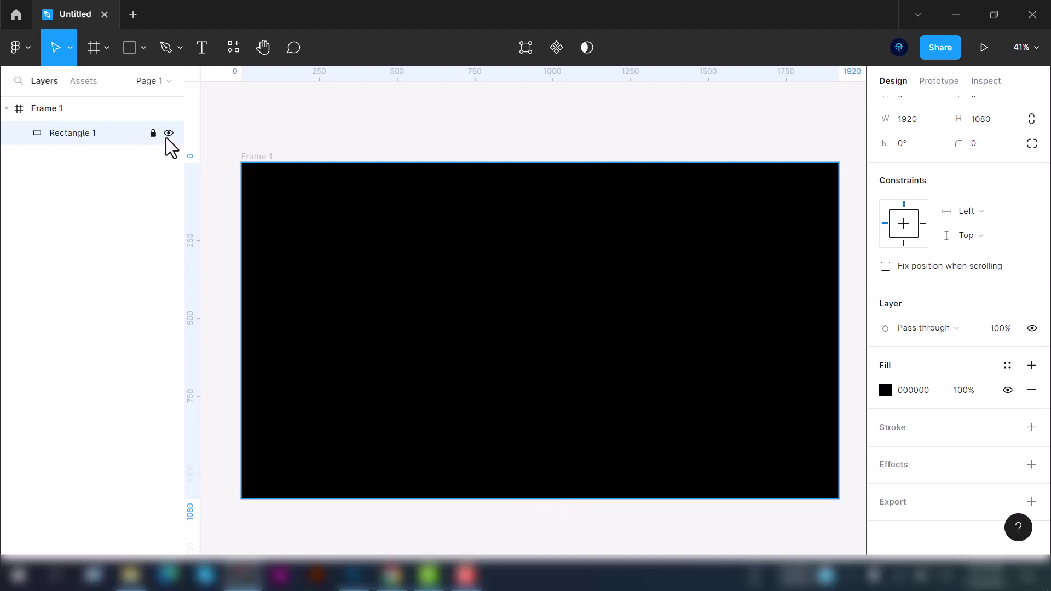
left_click(169, 134)
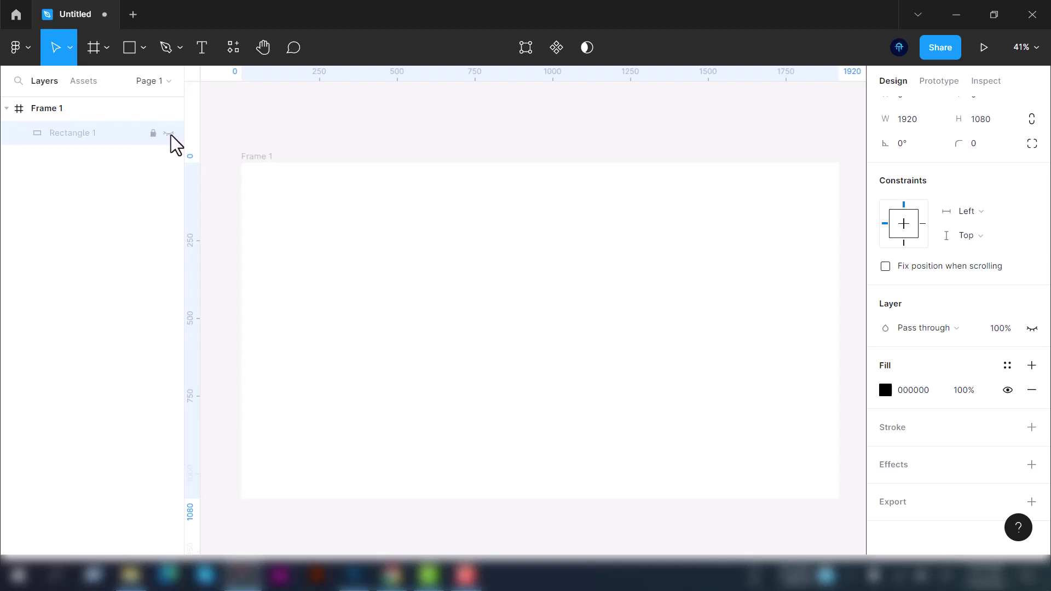
left_click(169, 133)
left_click(169, 133)
left_click(169, 133)
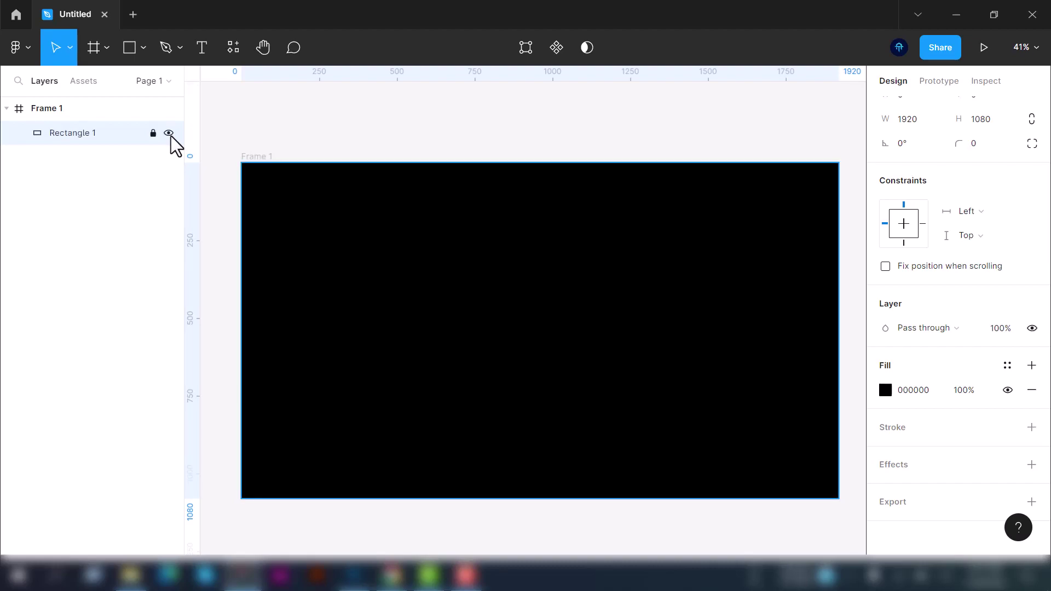
left_click(395, 192)
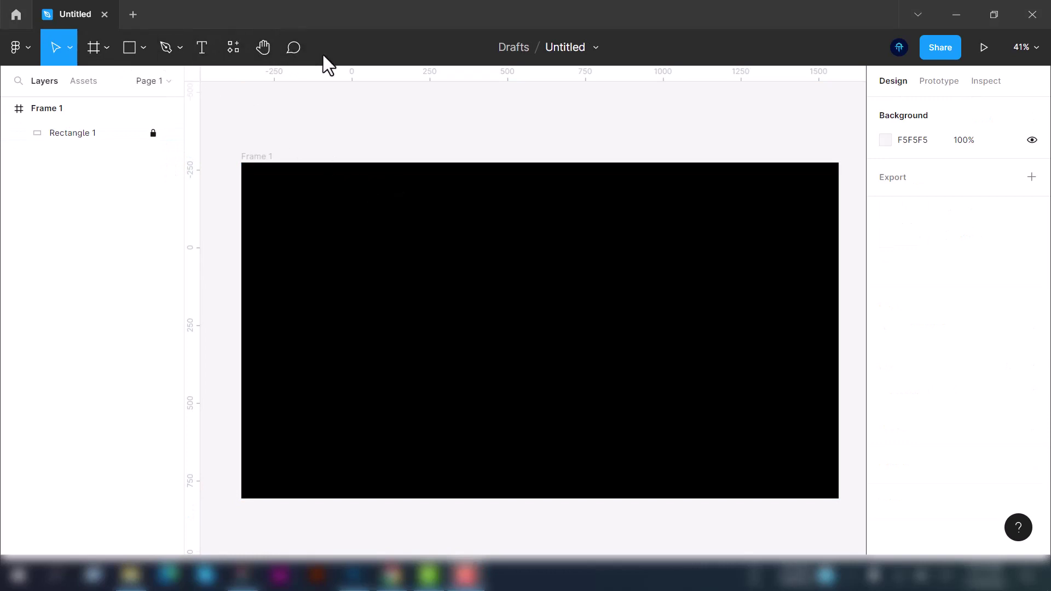
left_click(70, 50)
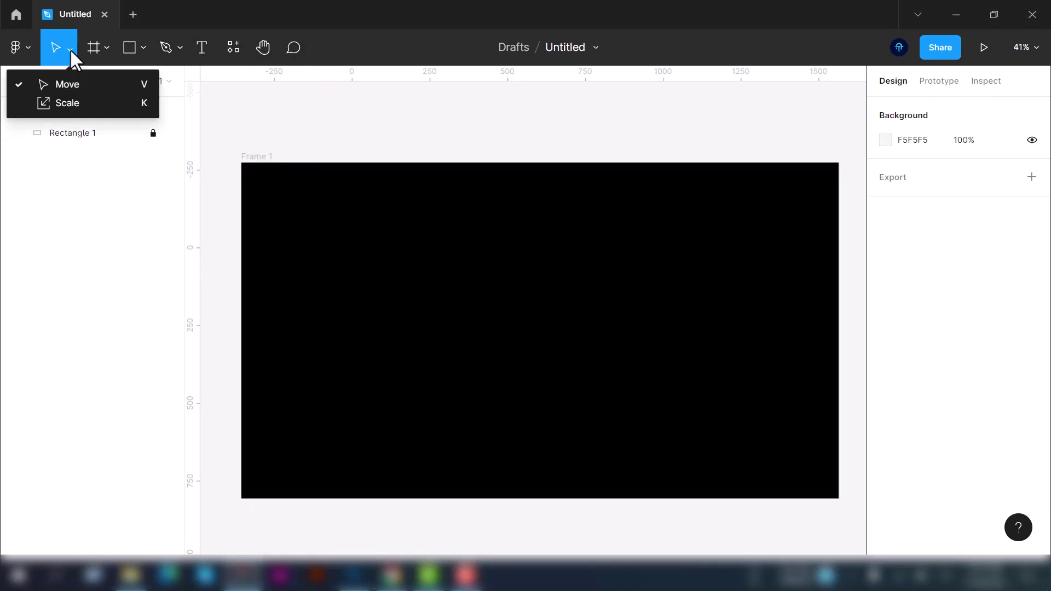
left_click(70, 48)
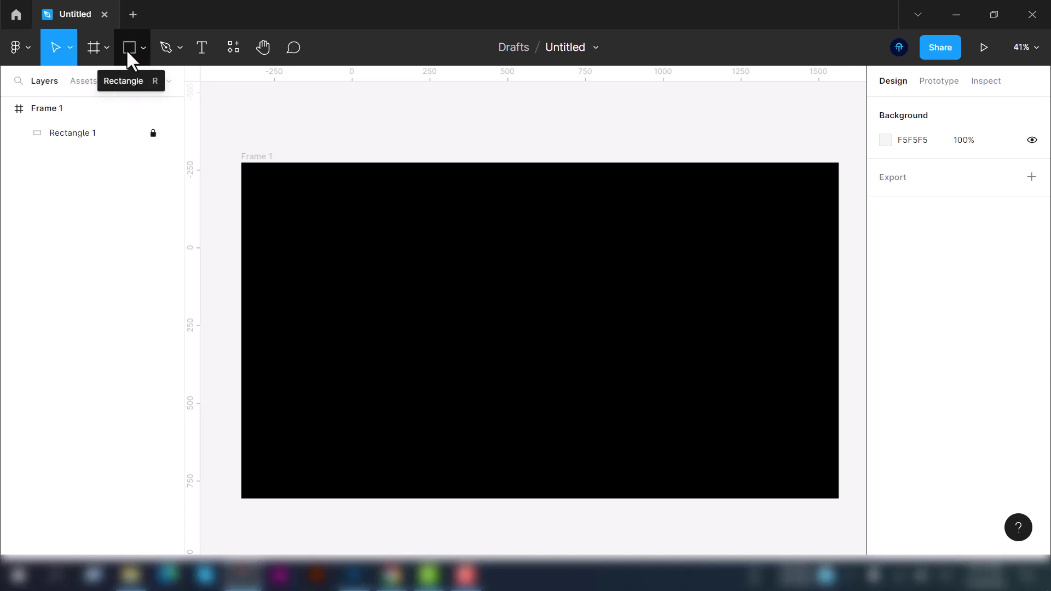
left_click(142, 50)
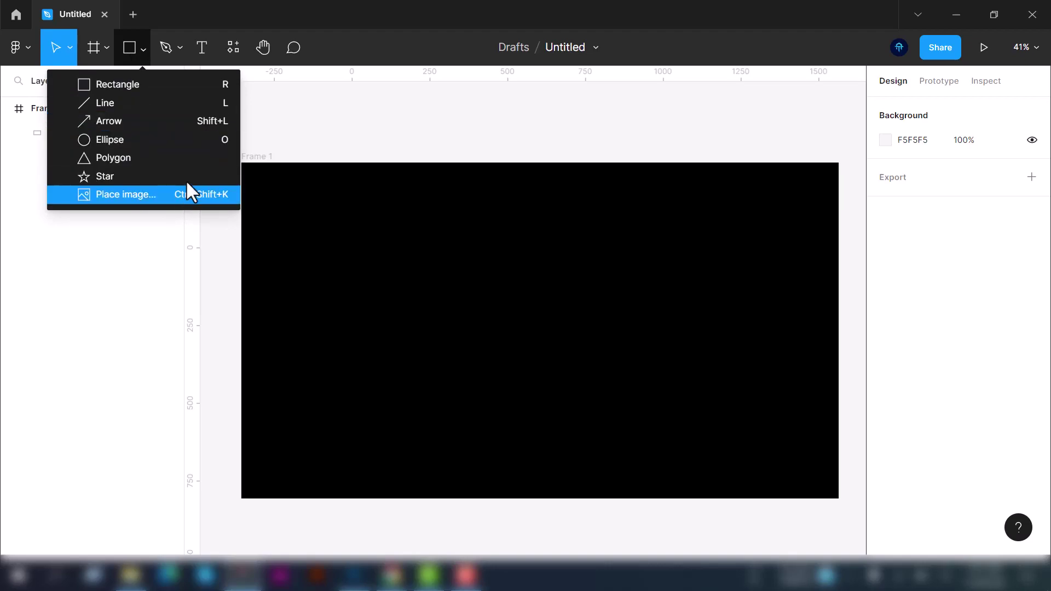
left_click(146, 52)
left_click(179, 47)
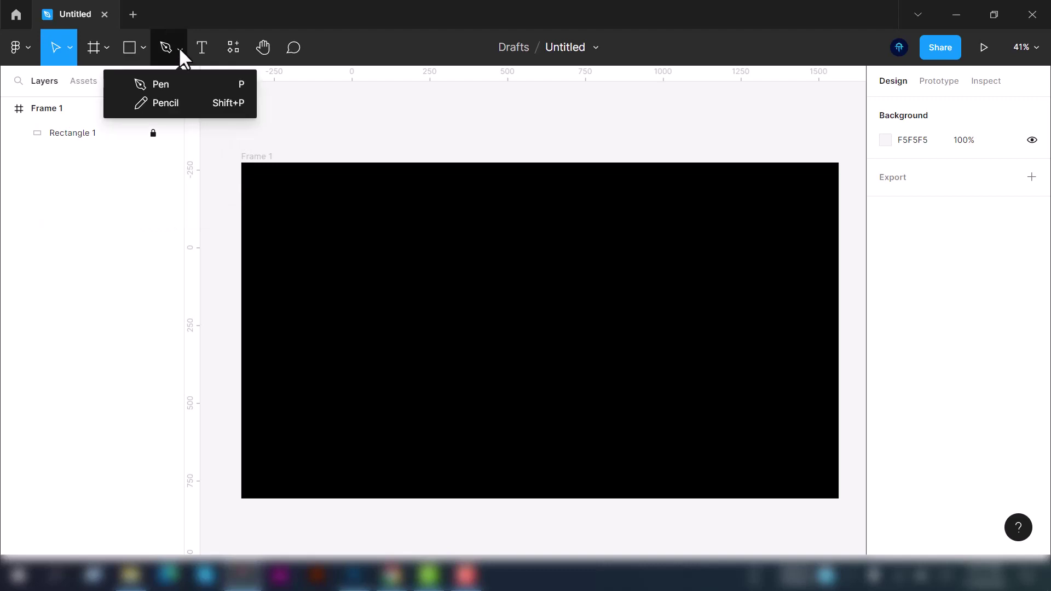
left_click(179, 47)
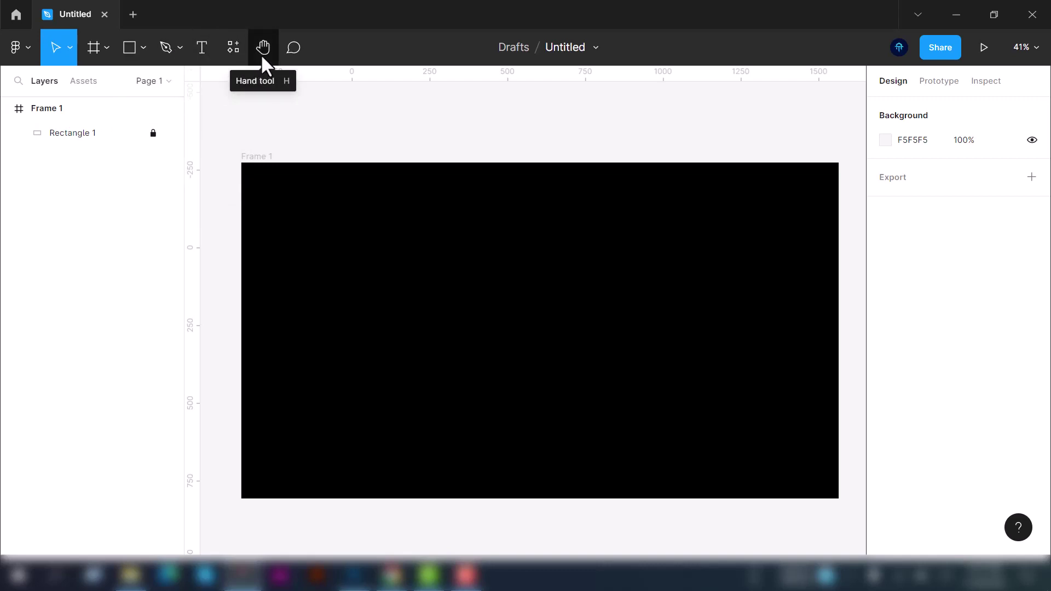
left_click(232, 48)
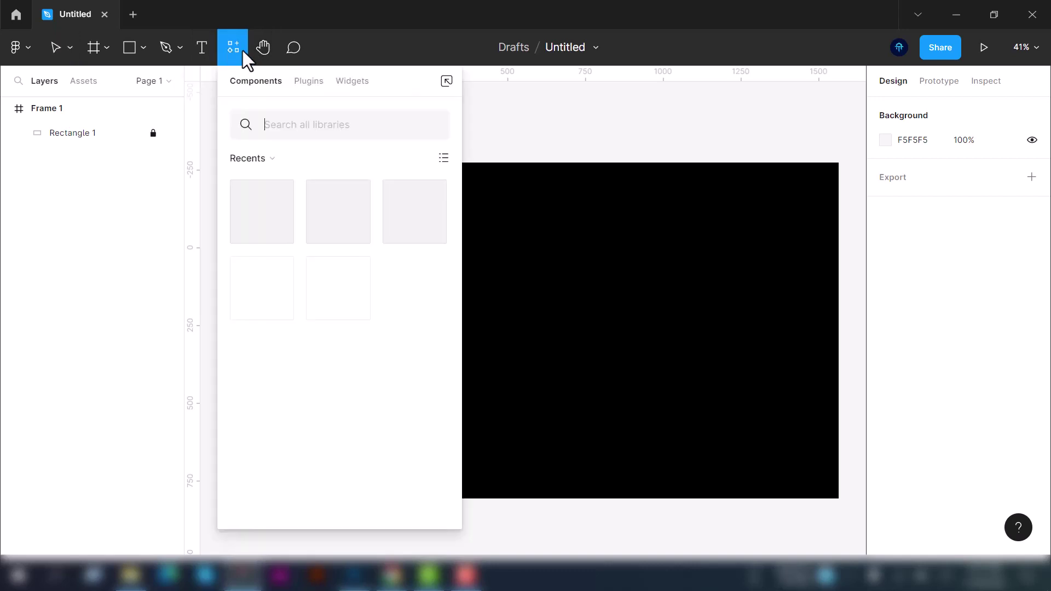
left_click(306, 80)
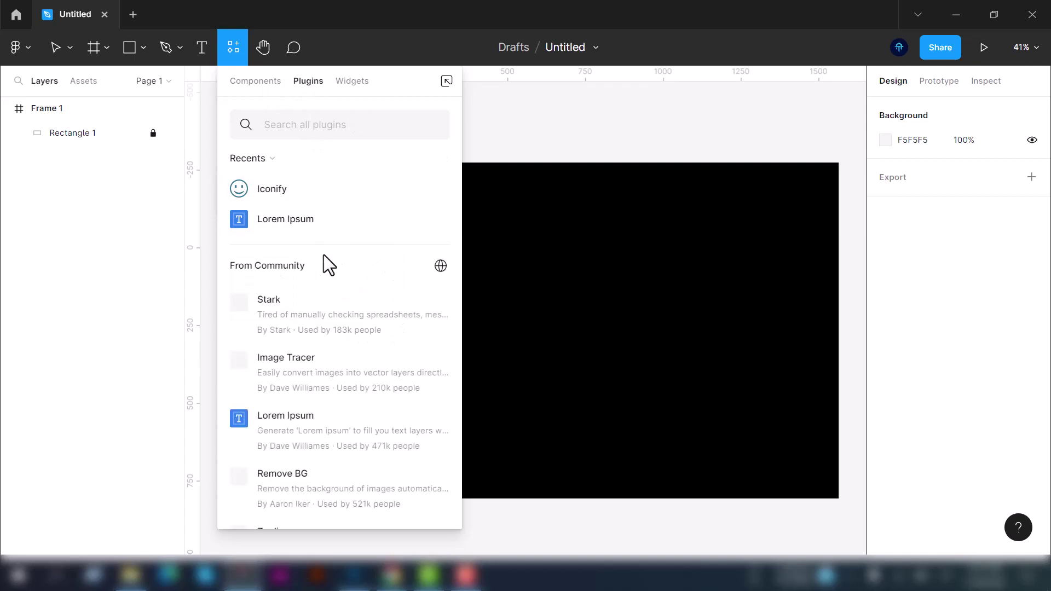
scroll(312, 323, "down", 5)
scroll(327, 342, "up", 5)
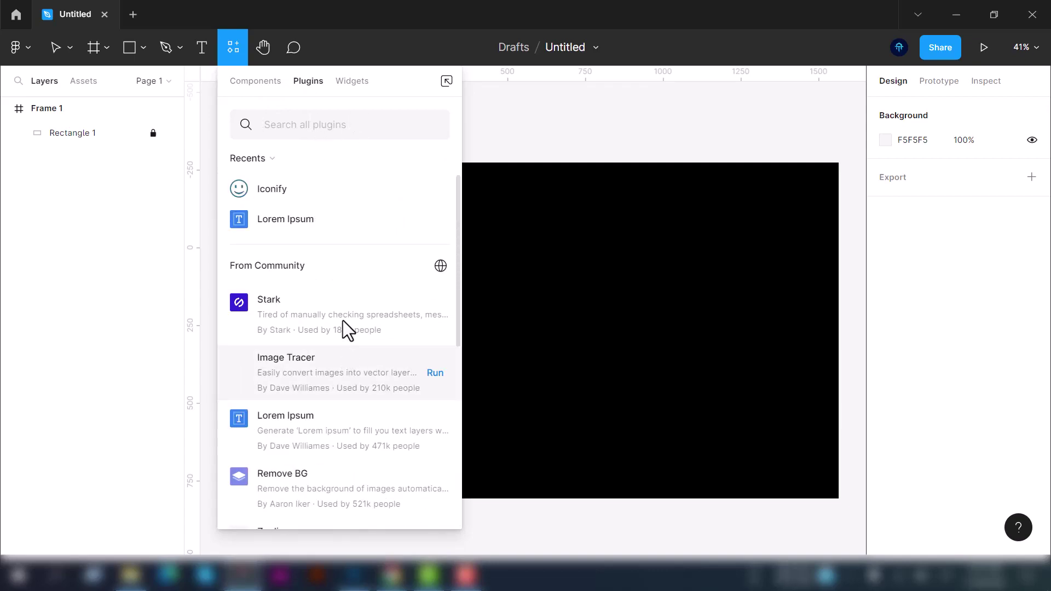
left_click(345, 84)
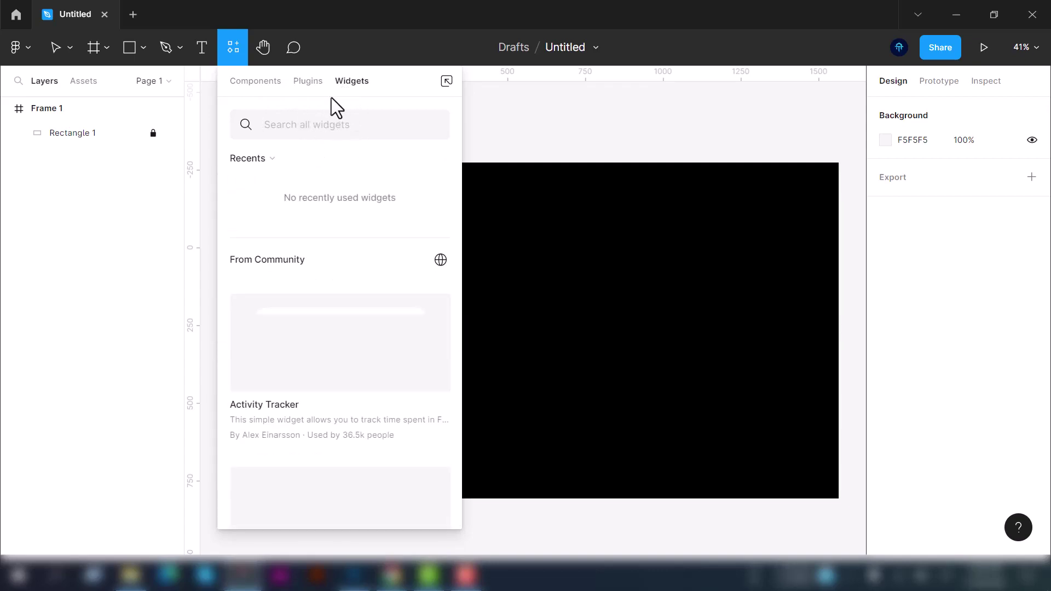
left_click(271, 52)
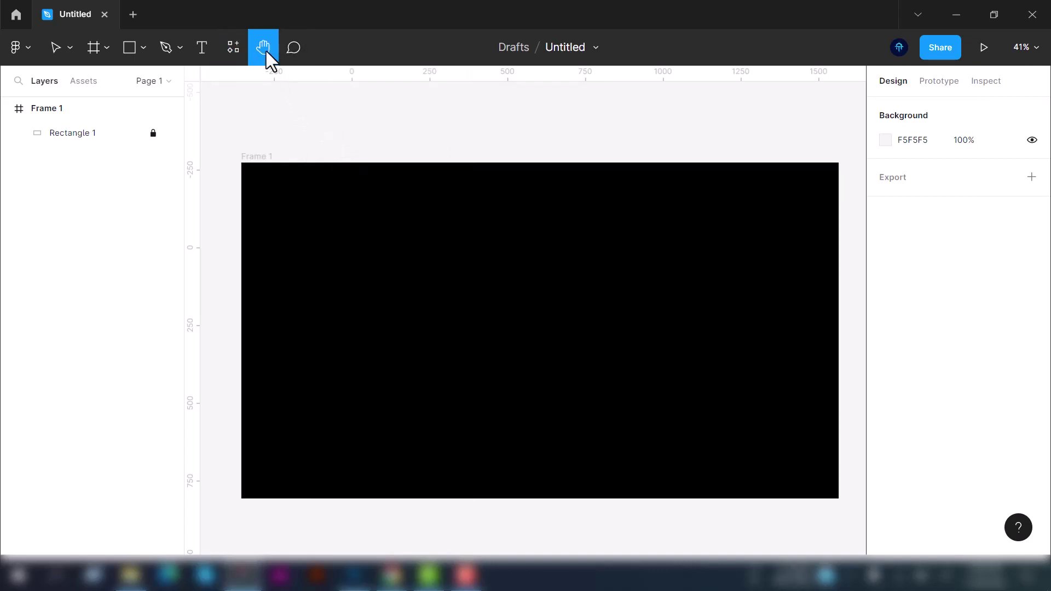
scroll(473, 301, "down", 2)
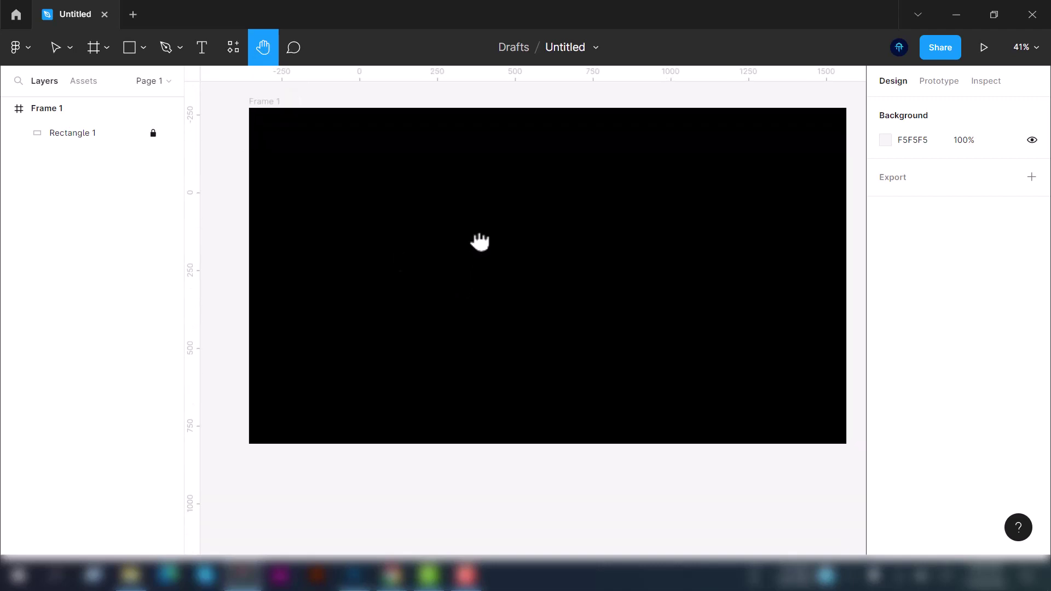
scroll(478, 239, "up", 3)
scroll(482, 272, "down", 3)
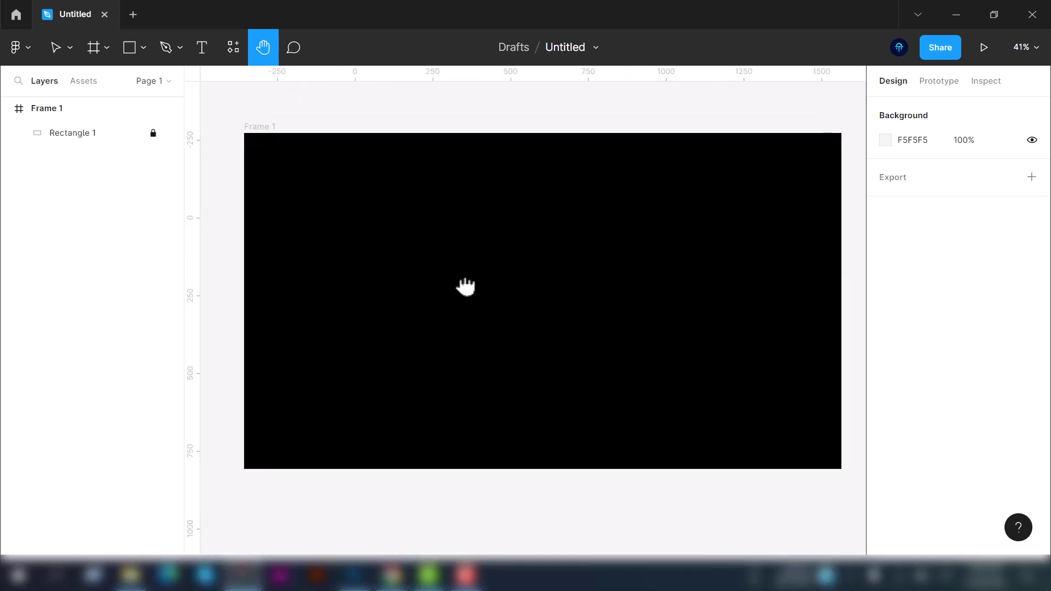
scroll(472, 267, "up", 2)
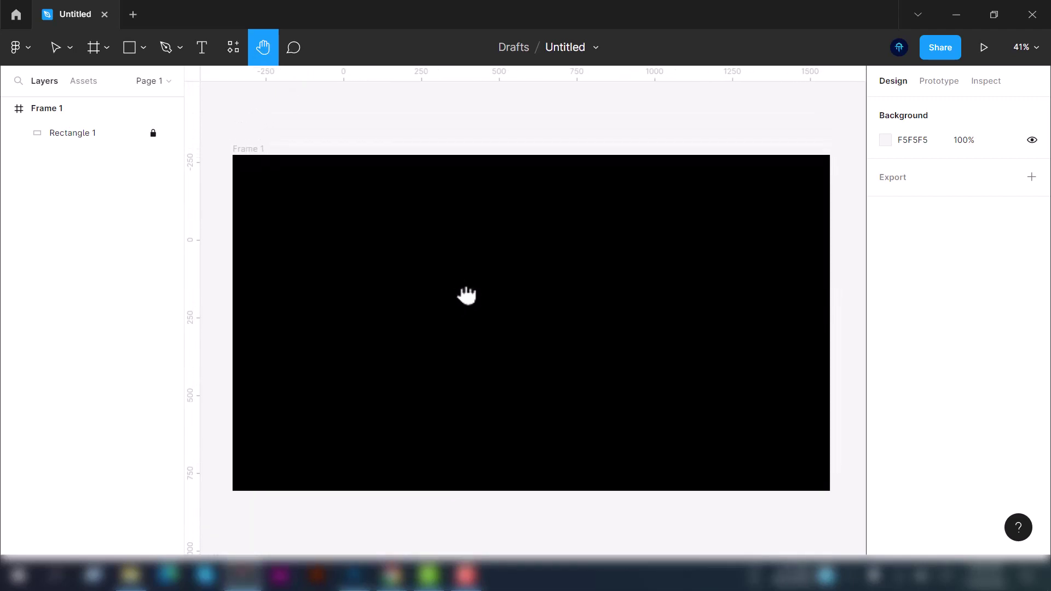
scroll(470, 297, "down", 1)
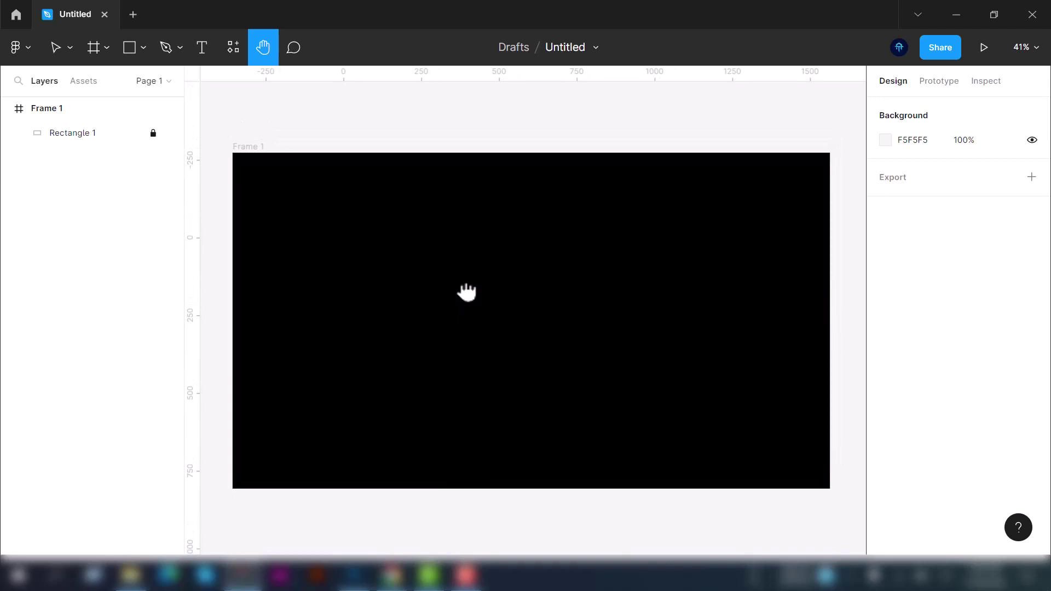
Drop a comment pin onto the black Frame 1
left_click(296, 48)
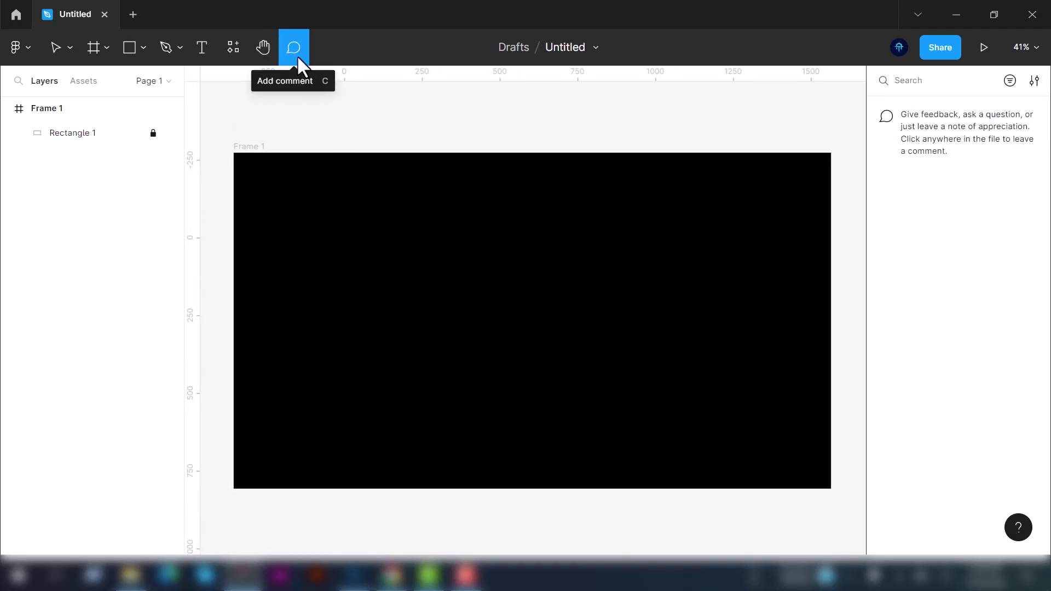
left_click(376, 215)
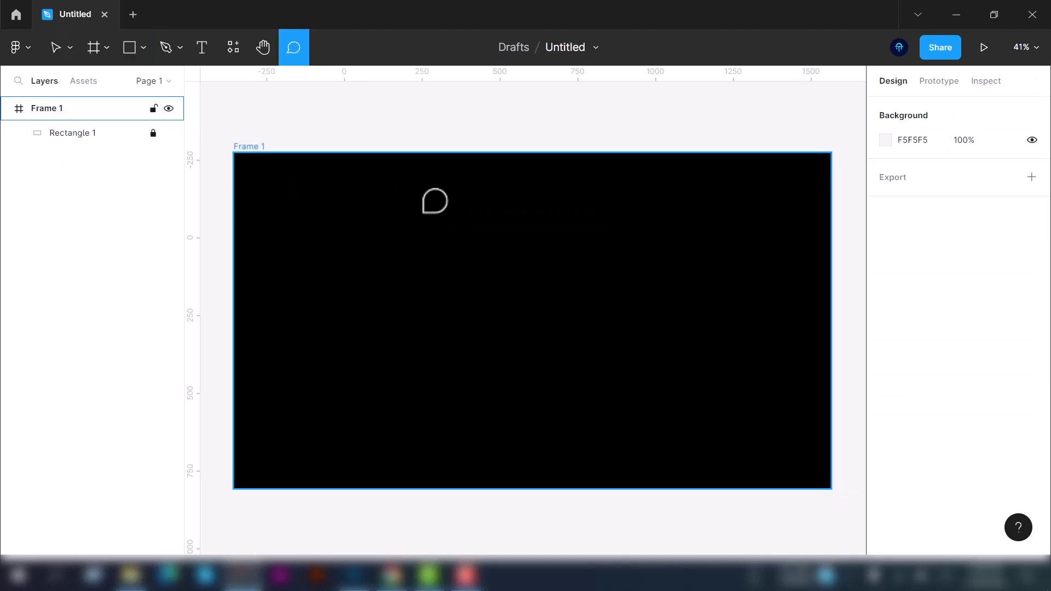
Add a white Inter Bold 'Logo' text layer at font size 48 near the frame's top-left
left_click(110, 157)
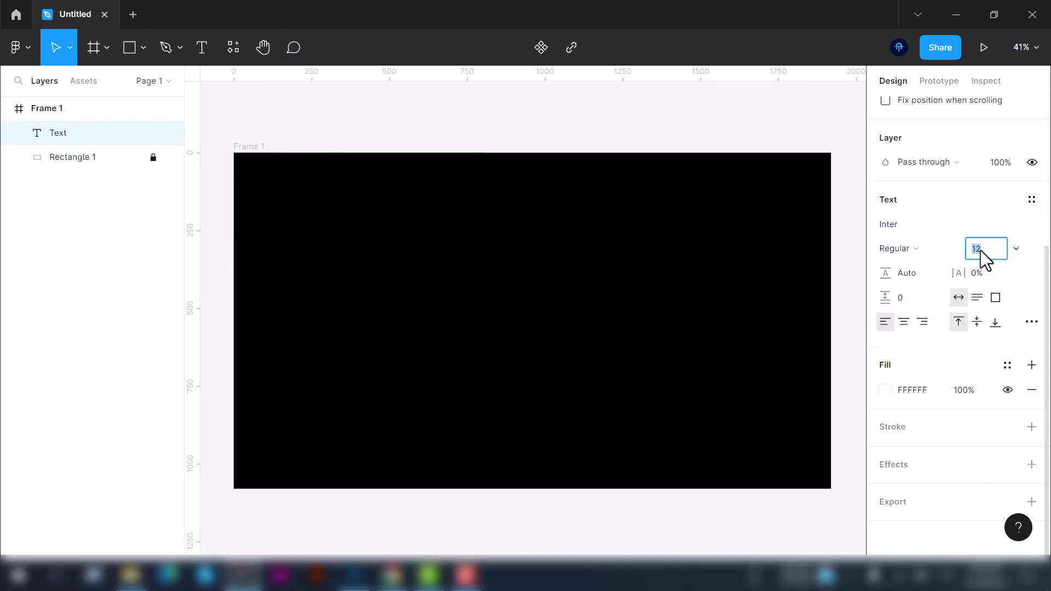
type("35")
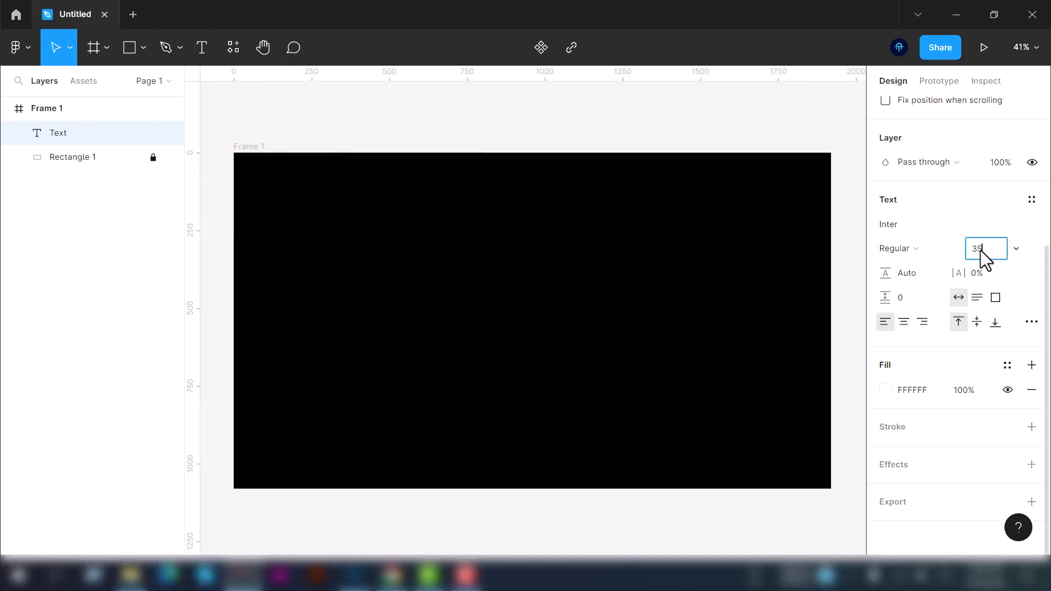
key("Return")
left_click(918, 252)
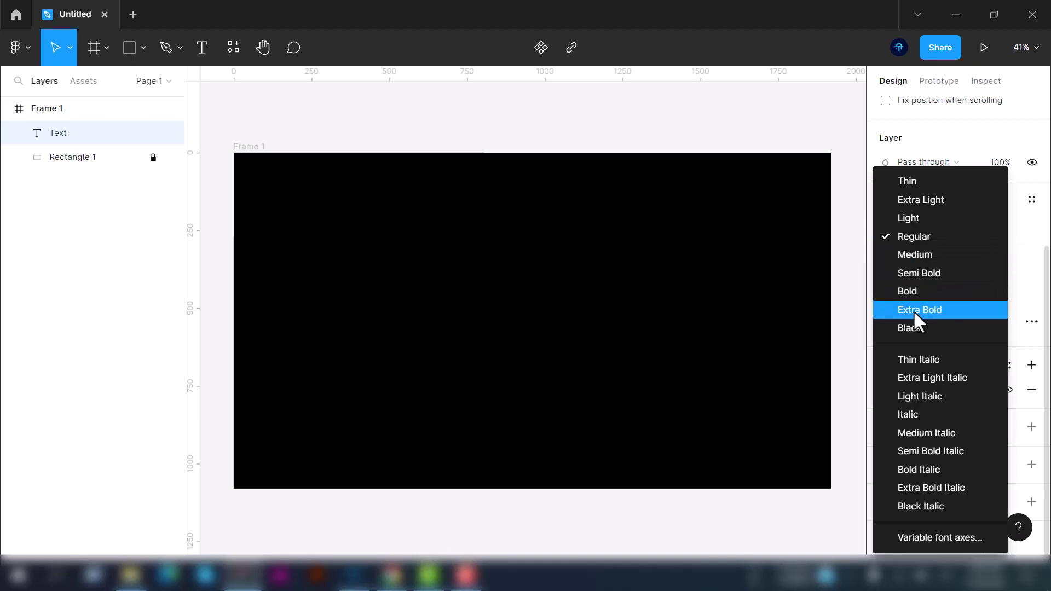
left_click(913, 291)
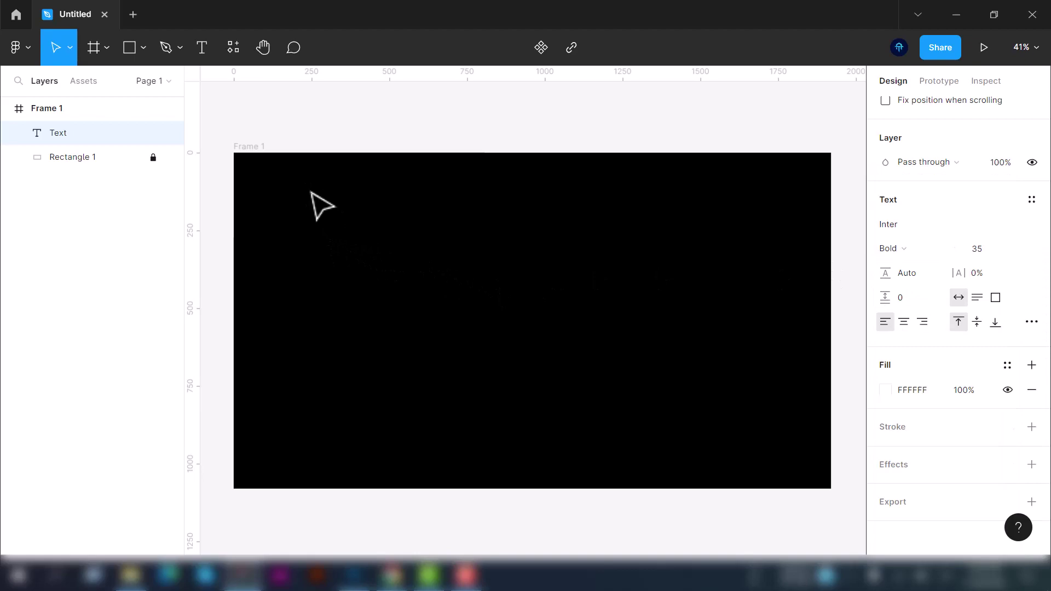
type("Logo")
key("ctrl+a")
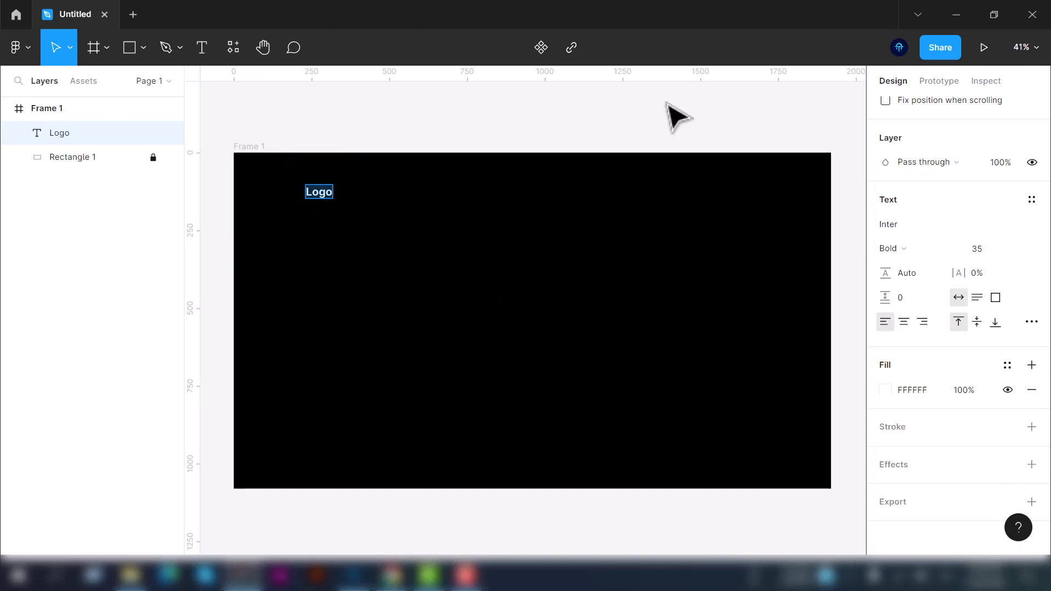
left_click(1020, 251)
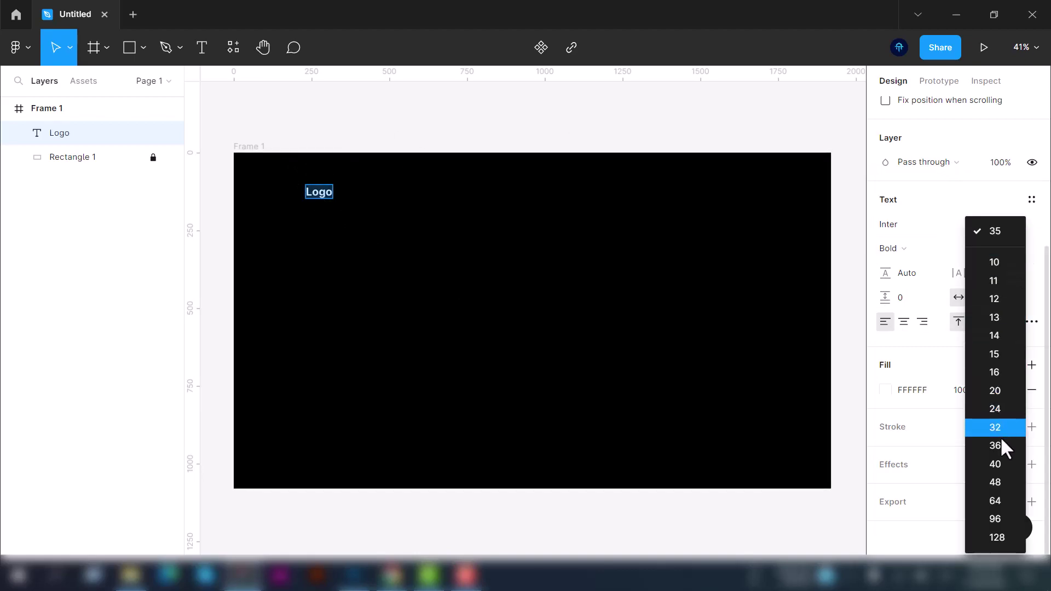
left_click(994, 463)
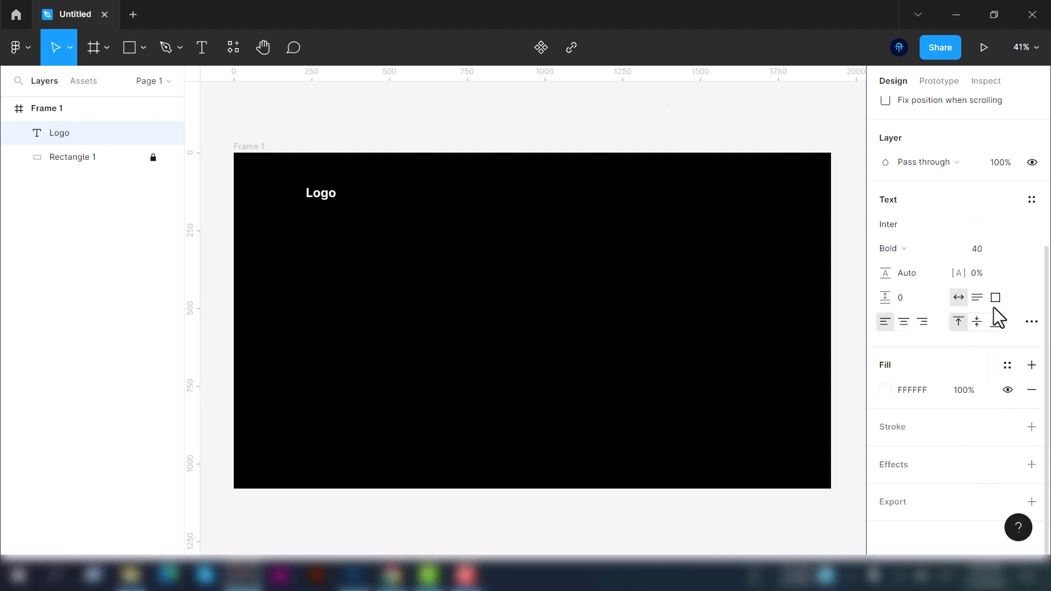
left_click(996, 250)
type("48")
key("Return")
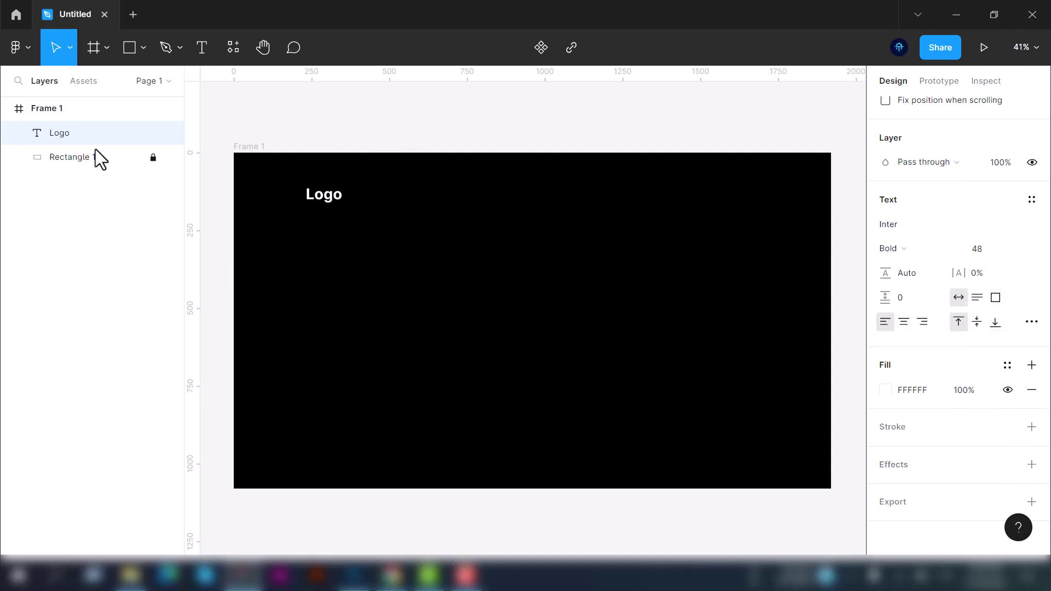
Insert Iconify's love-you-gesture hand emoji beside the Logo text and enlarge it
left_click(232, 48)
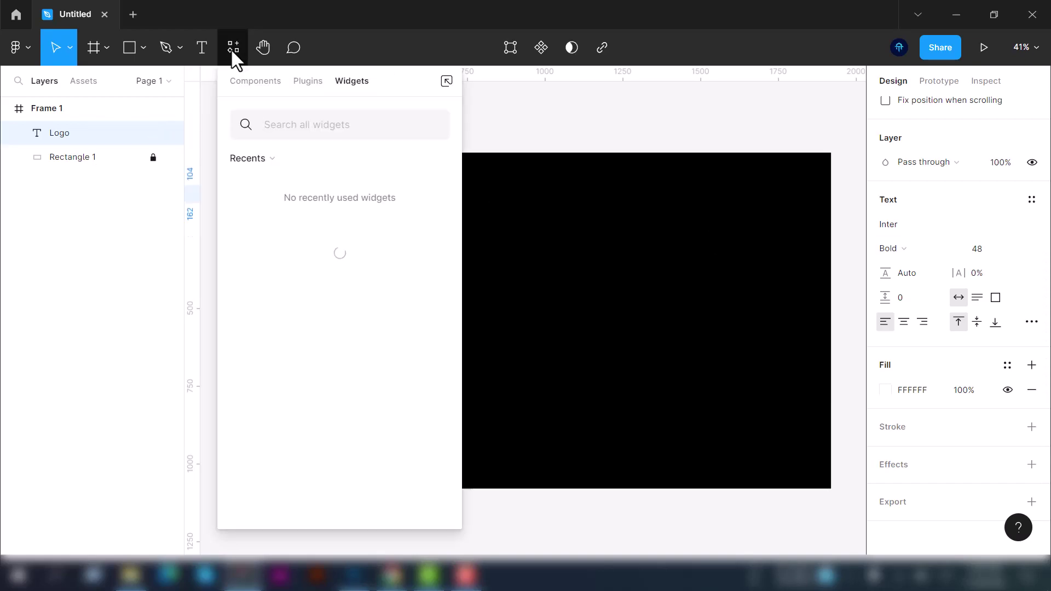
left_click(311, 86)
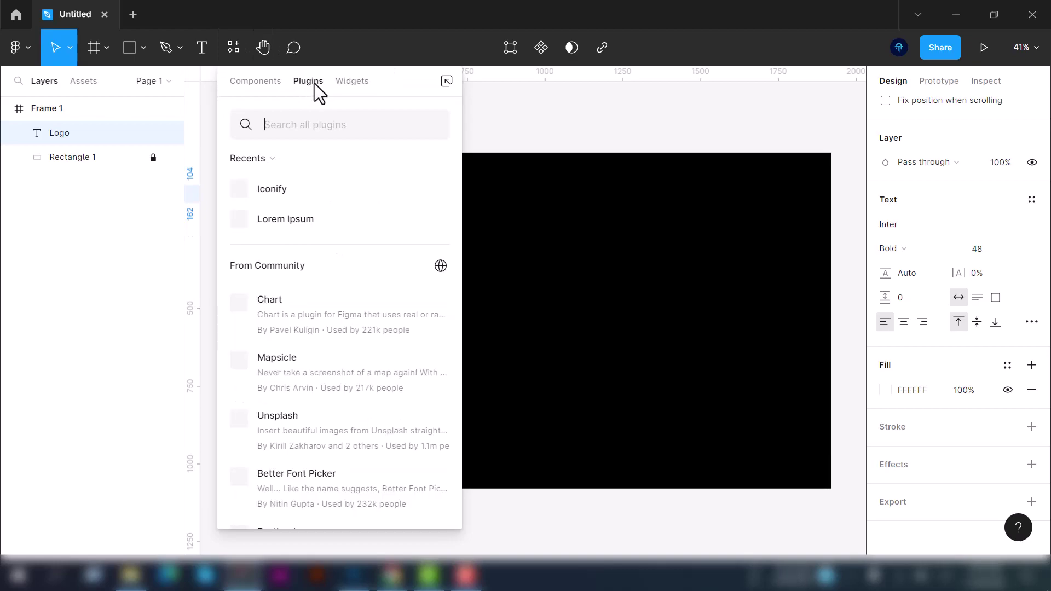
mouse_move(285, 191)
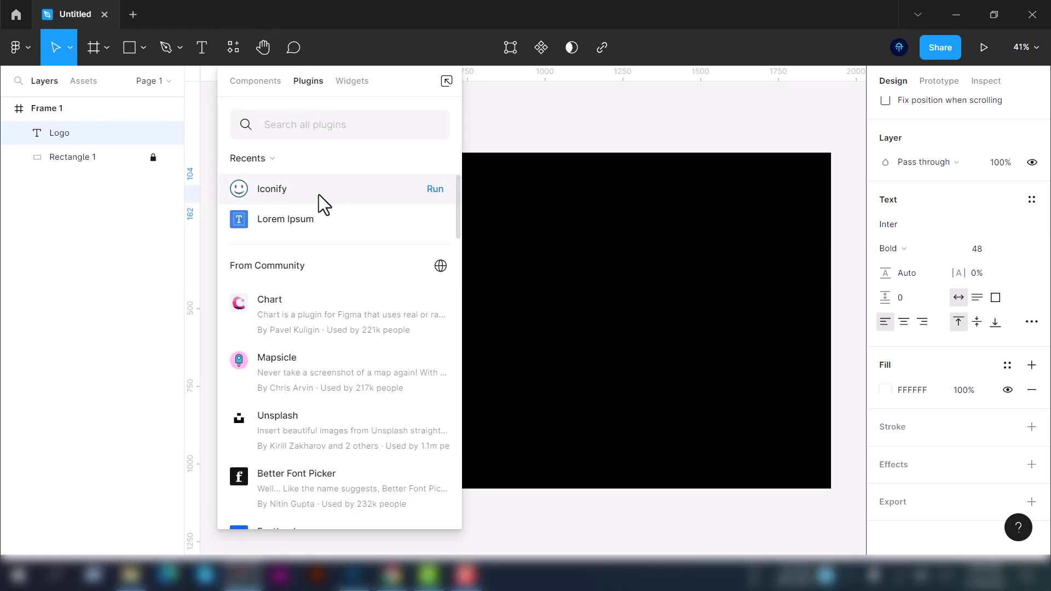
key("Escape")
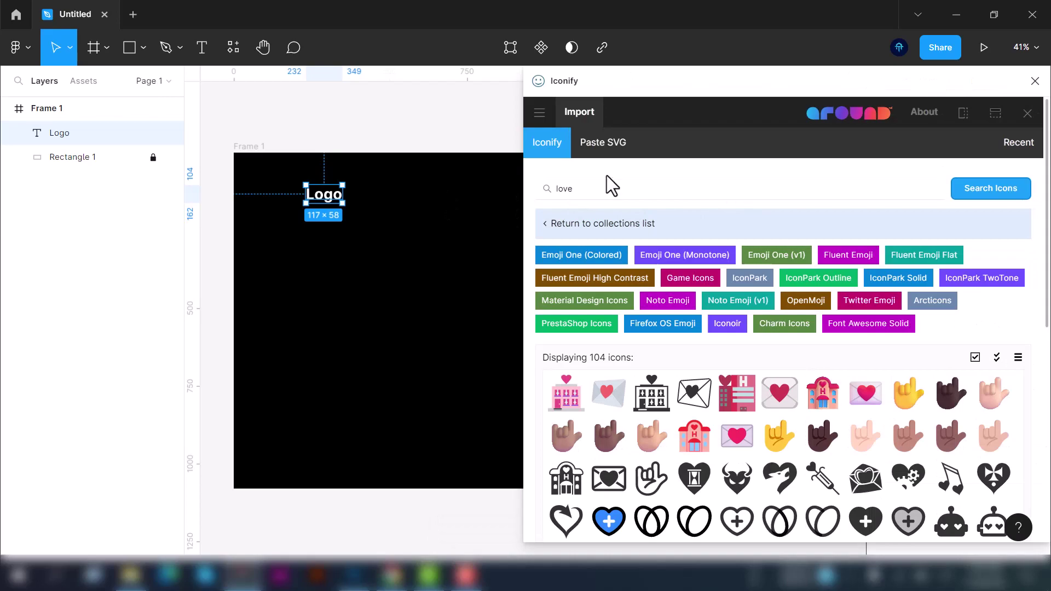
left_click_drag(924, 397, 493, 241)
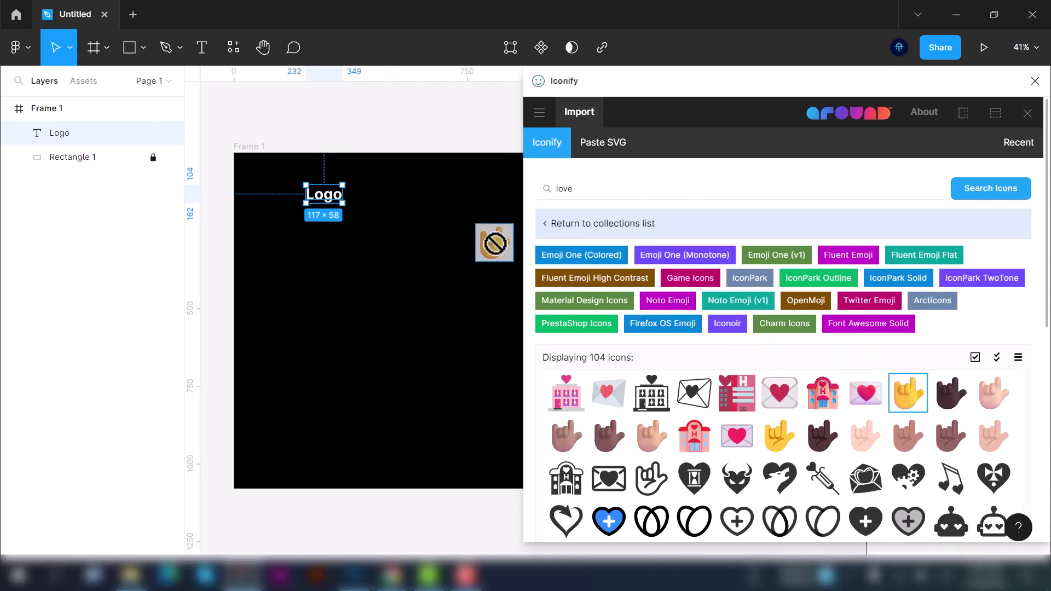
left_click(1034, 81)
mouse_move(280, 204)
left_mouse_down()
mouse_move(296, 235)
mouse_move(290, 189)
left_mouse_up()
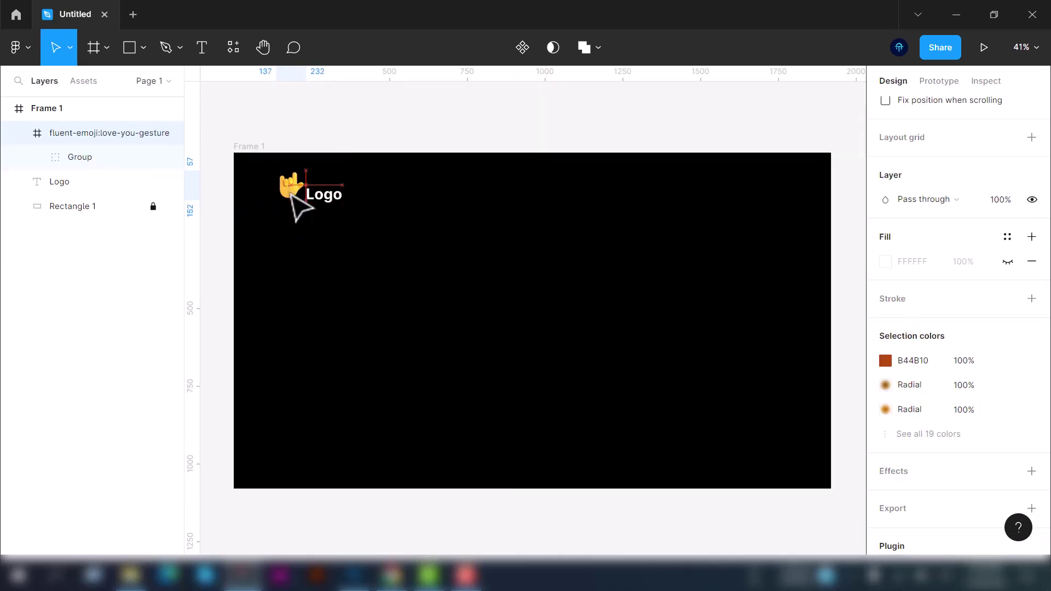
Shrink the hand emoji to 61×61, move it beside Logo, and group both as 'Logo'
scroll(265, 253, "up", 4)
scroll(289, 223, "down", 5)
scroll(295, 236, "down", 2)
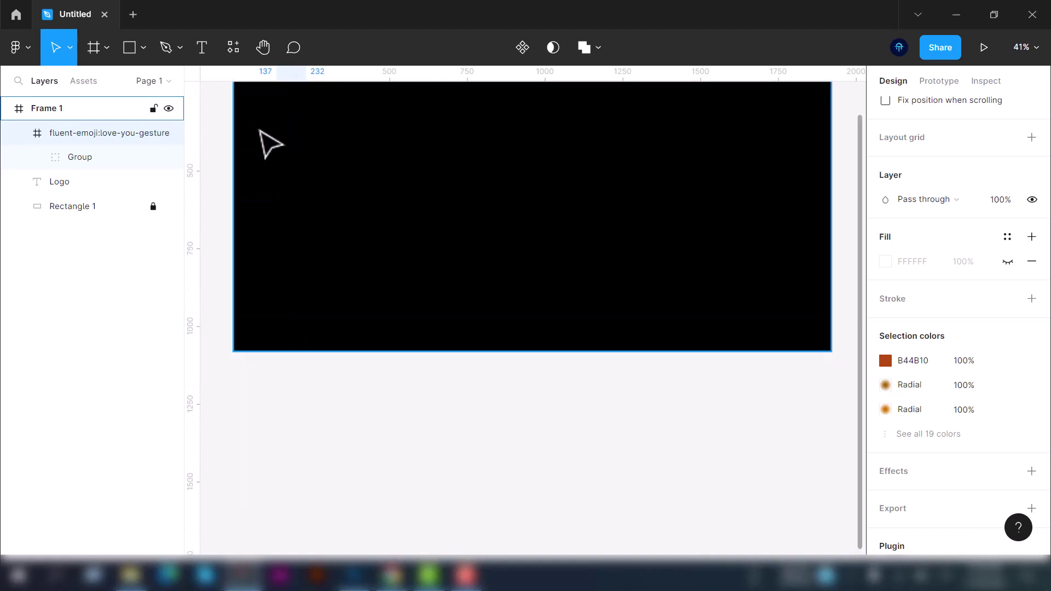
scroll(270, 143, "up", 4)
scroll(265, 294, "up", 2)
scroll(306, 274, "up", 6)
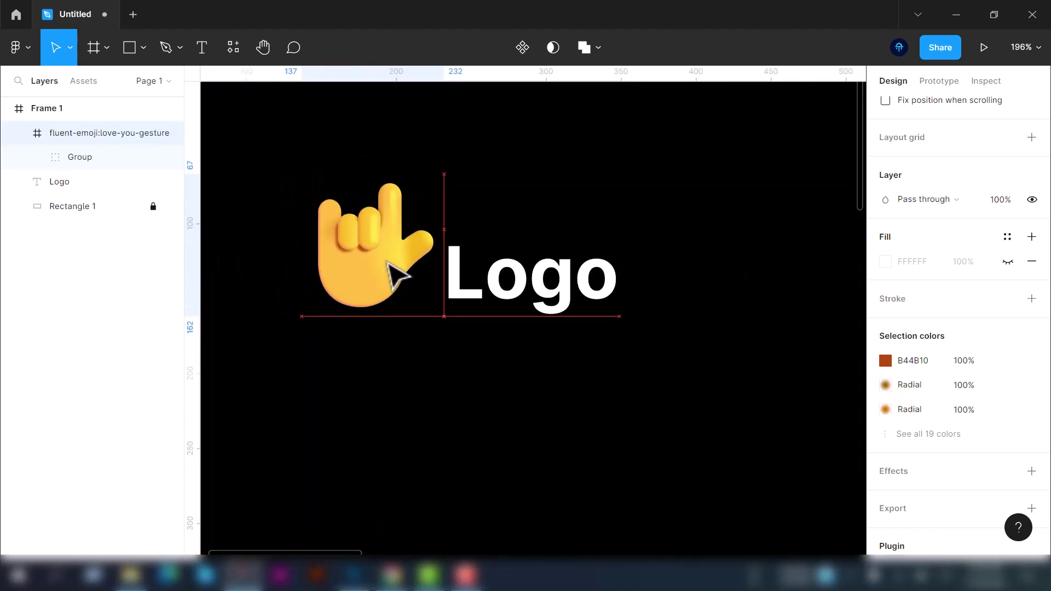
key("ctrl+z")
left_click_drag(360, 289, 403, 298)
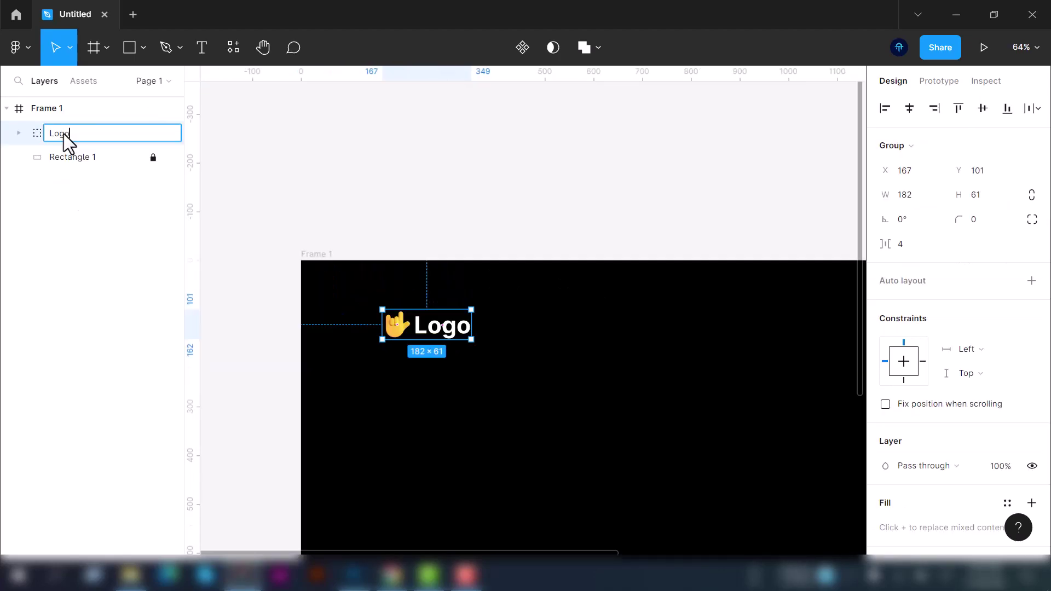
key("Return")
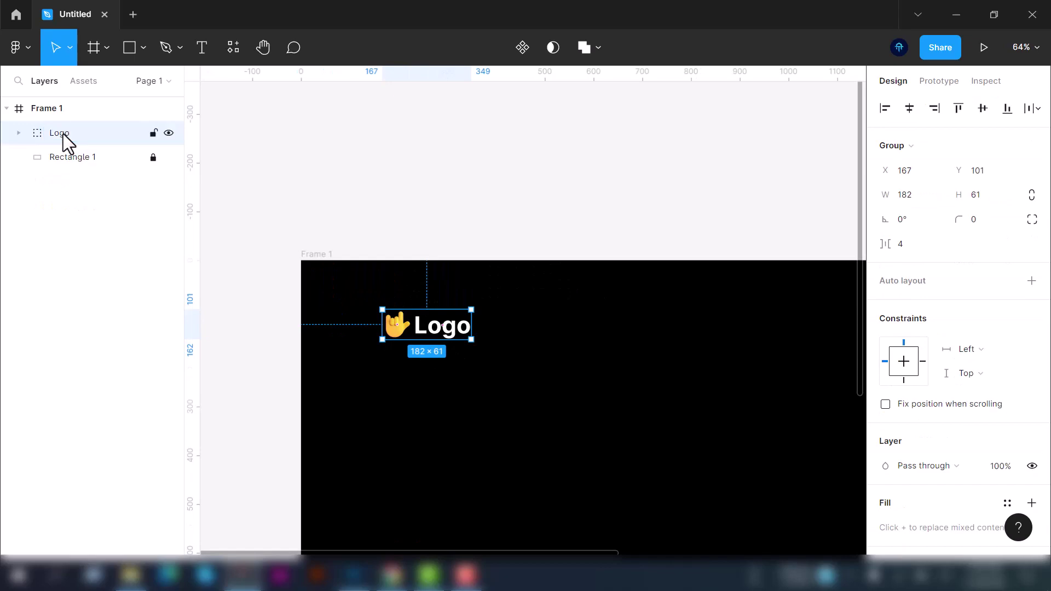
scroll(482, 274, "down", 5)
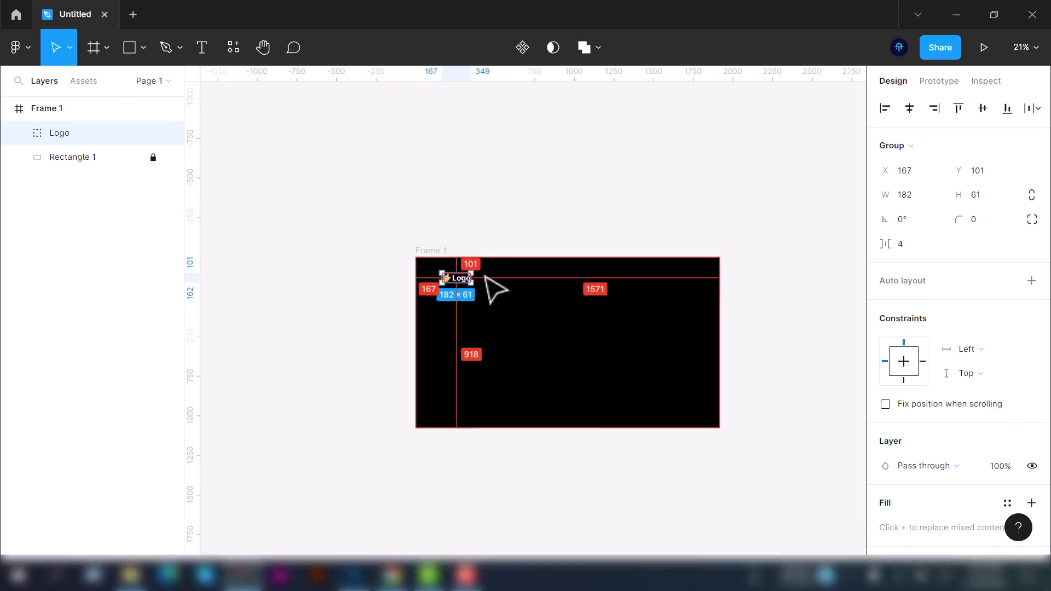
scroll(624, 350, "up", 3)
Add a nav text line (Home, About Us, Services, Testimonials, Contact Us) at the frame's top right
left_click(310, 98)
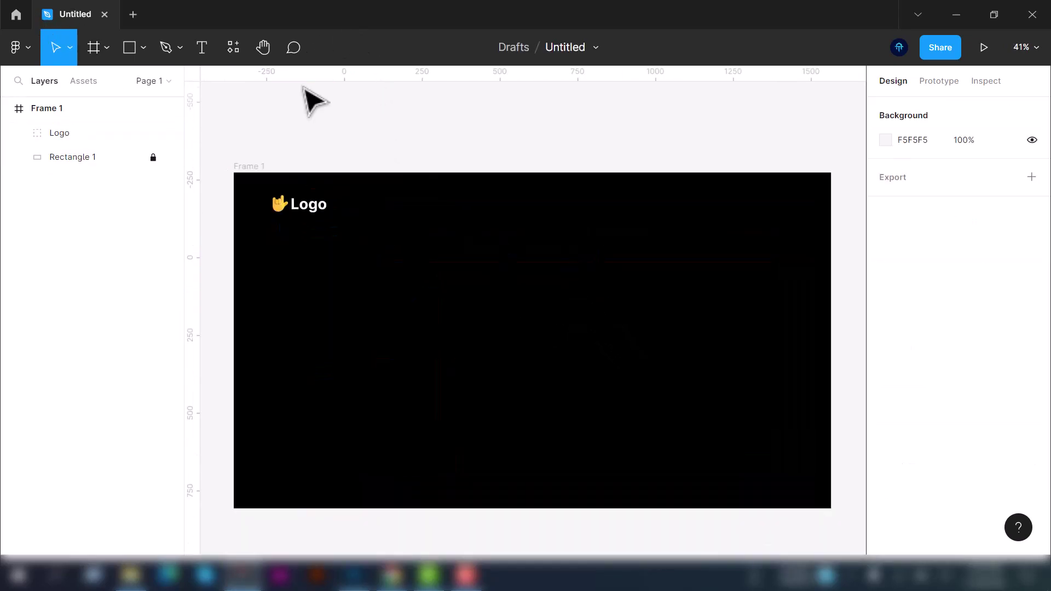
left_click(202, 61)
left_click(498, 204)
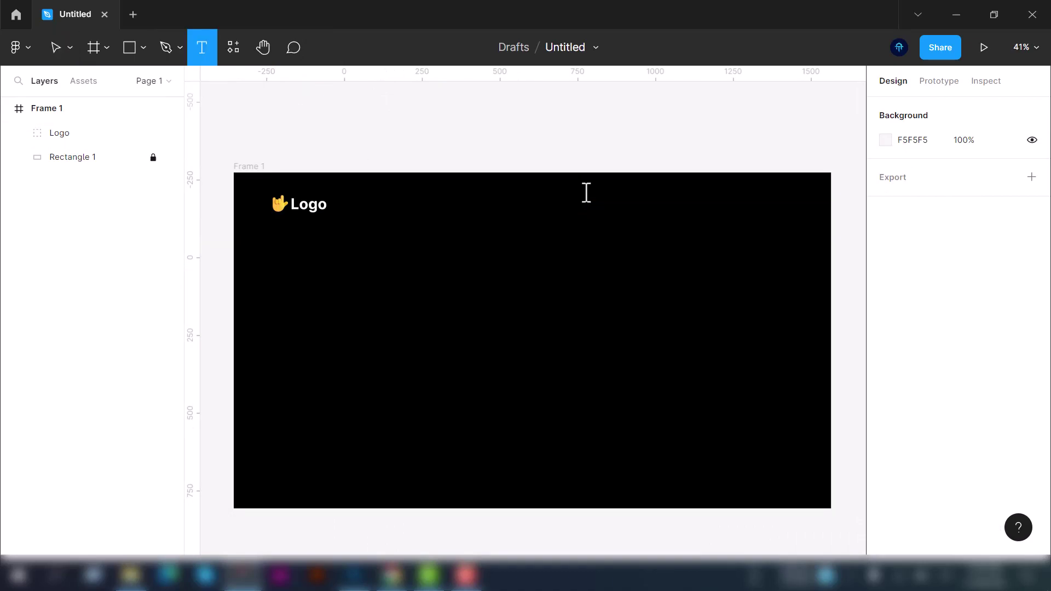
type("Home About Us Services Testimonials Contact Us")
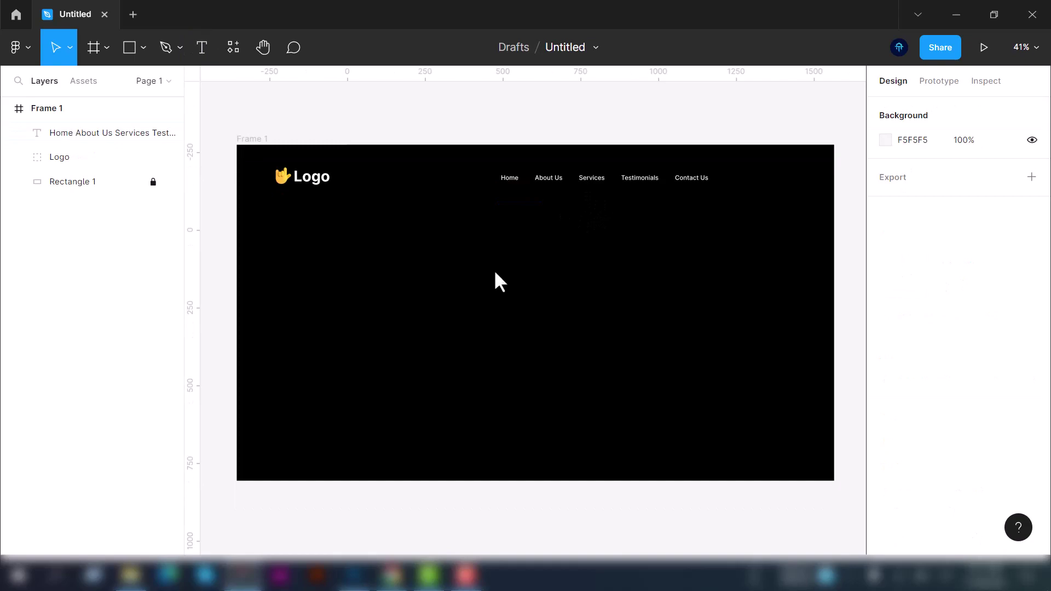
left_click_drag(597, 173, 680, 174)
left_click(675, 107)
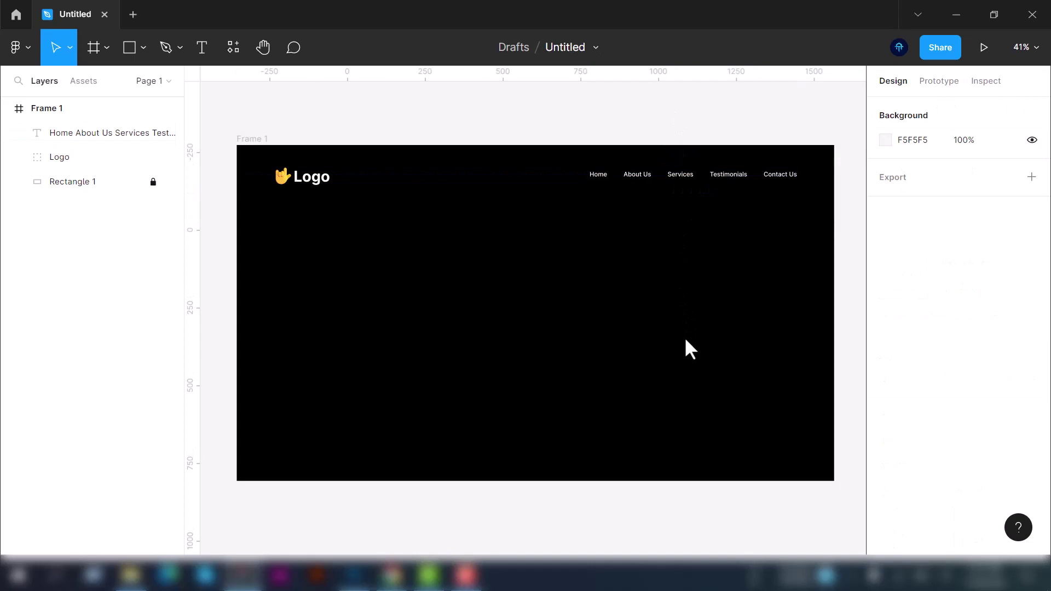
Draw a large circle over the frame's top-left and give it a linear gradient fill
left_click(139, 51)
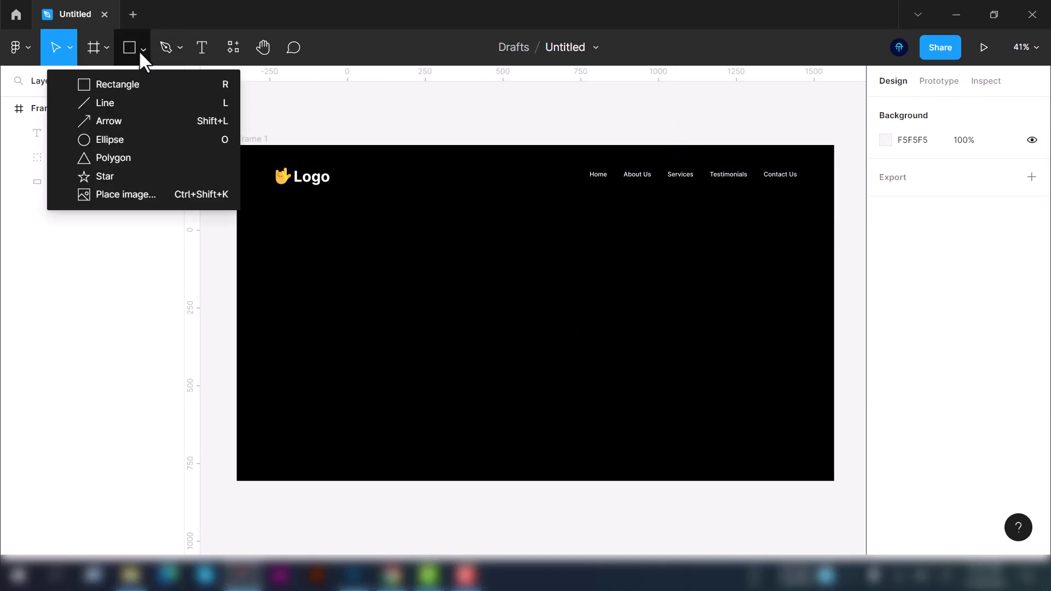
left_click(117, 139)
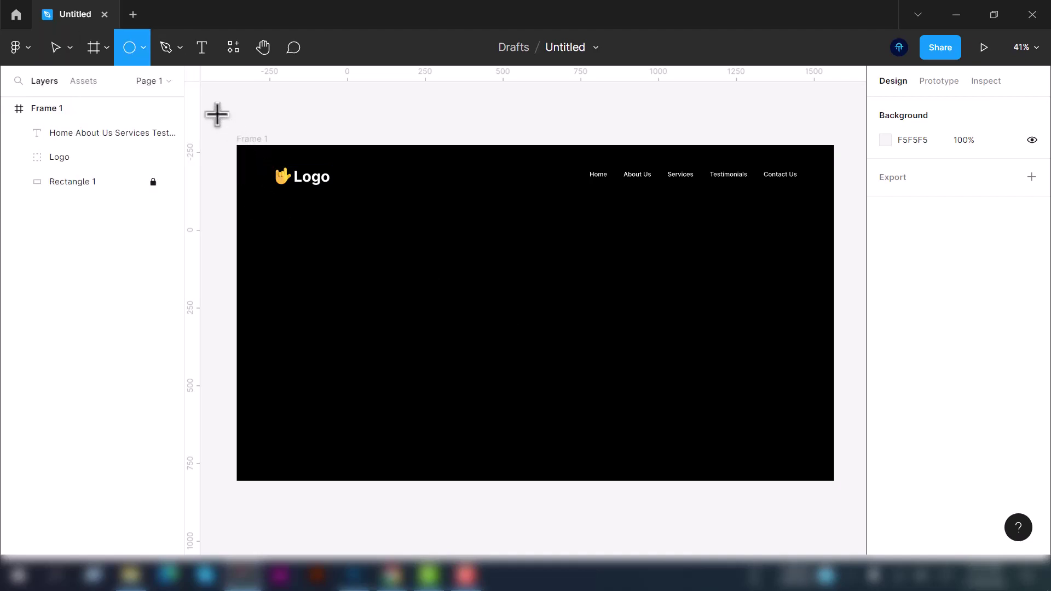
left_click_drag(215, 113, 553, 395)
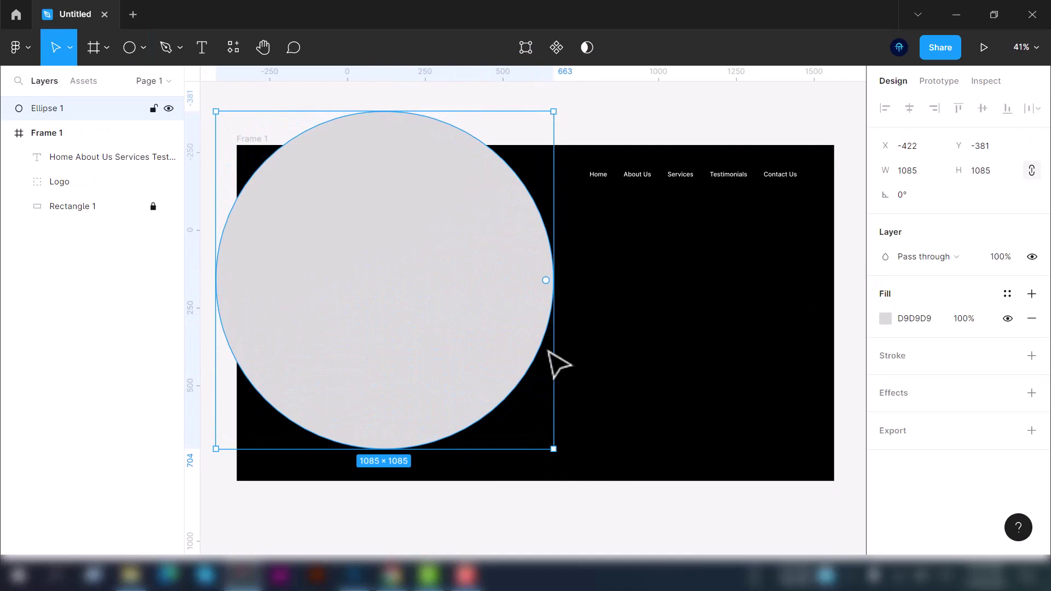
left_click(886, 318)
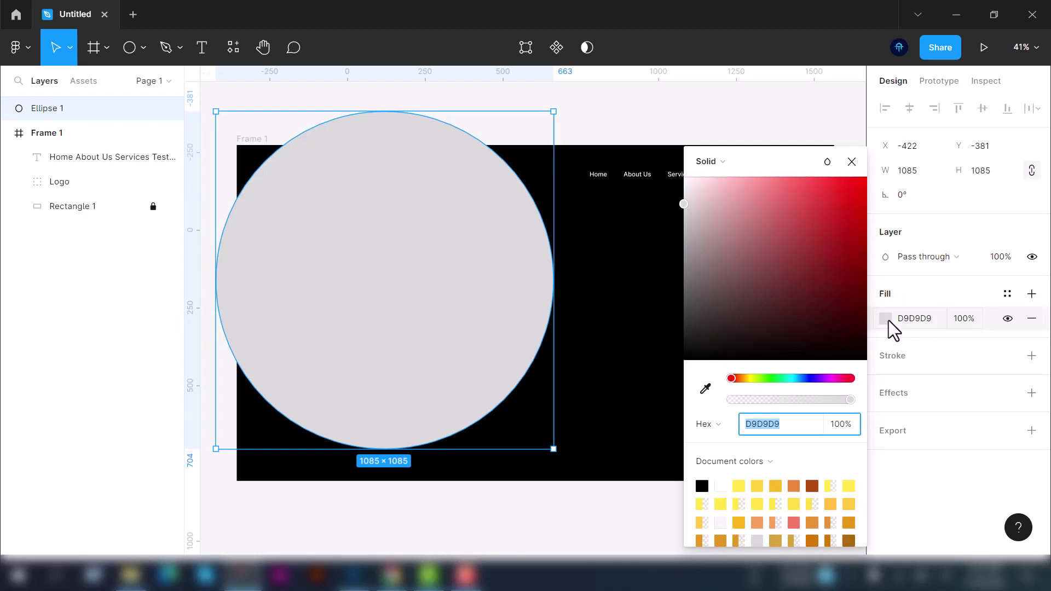
left_click_drag(808, 156, 791, 113)
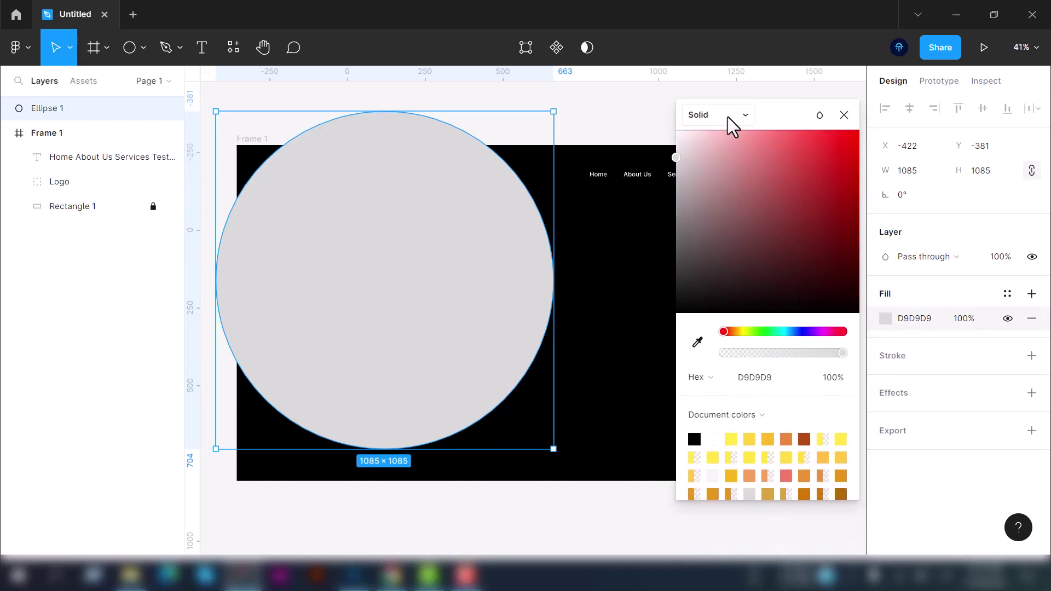
left_click(744, 116)
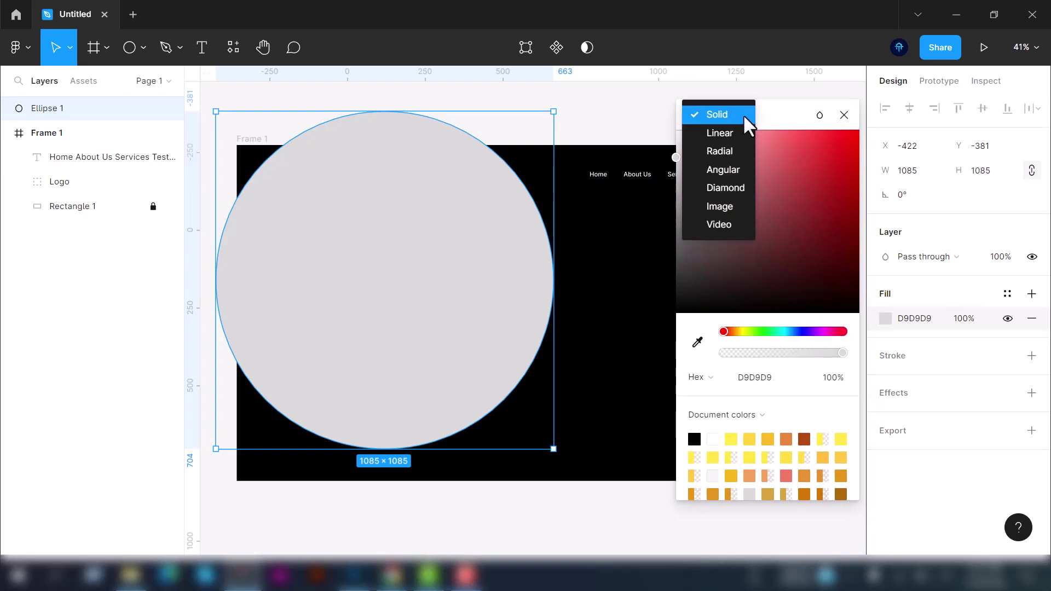
left_click(721, 134)
Set the gradient stops to vivid purple BF1CE8 and opaque blue 3015D7
left_click(695, 143)
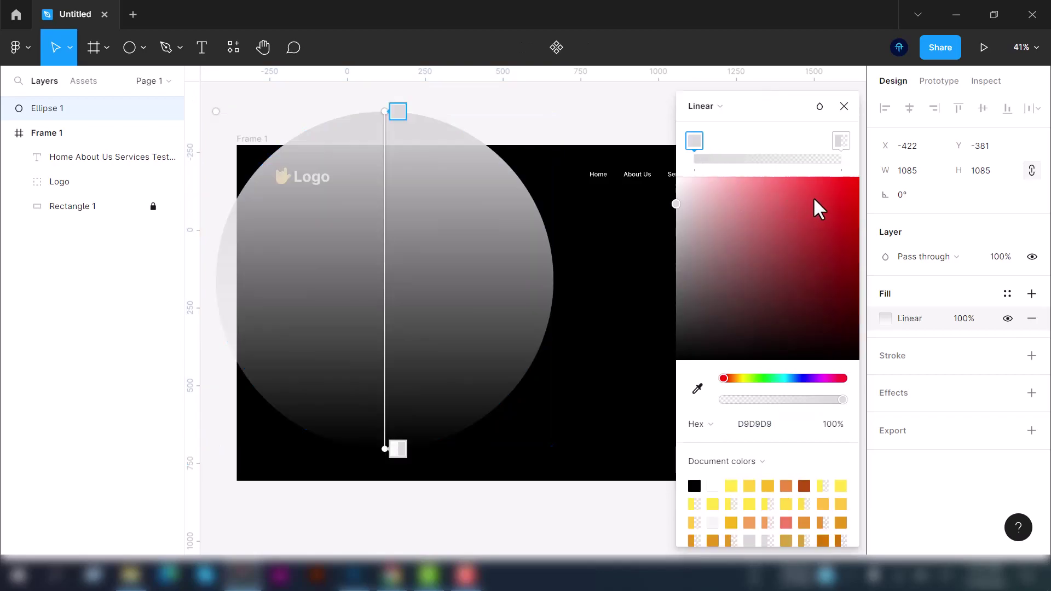
left_click(819, 378)
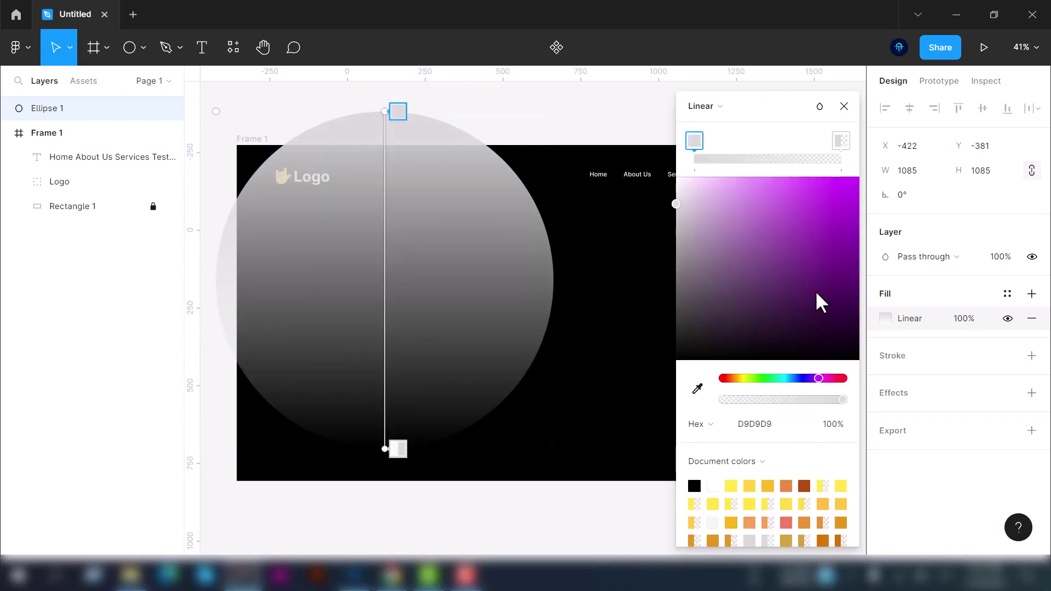
left_click_drag(818, 194, 836, 196)
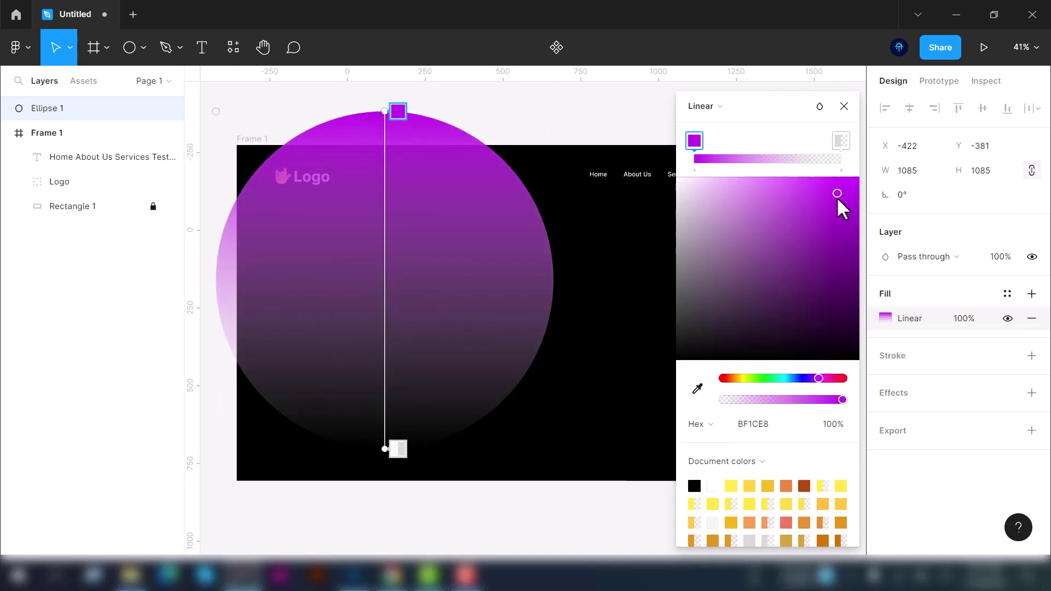
left_click(841, 140)
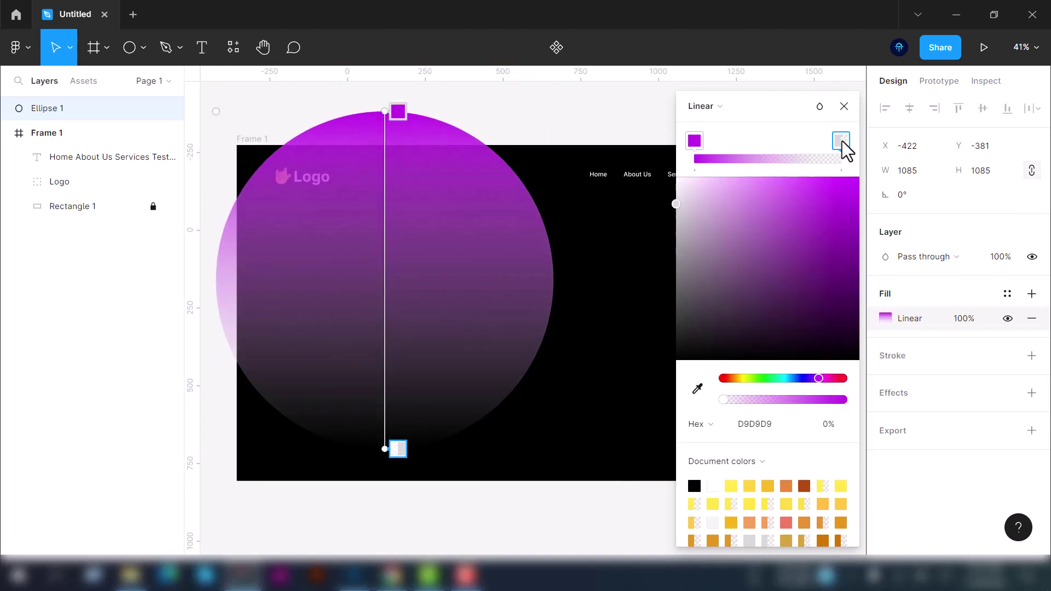
left_click_drag(816, 379, 806, 378)
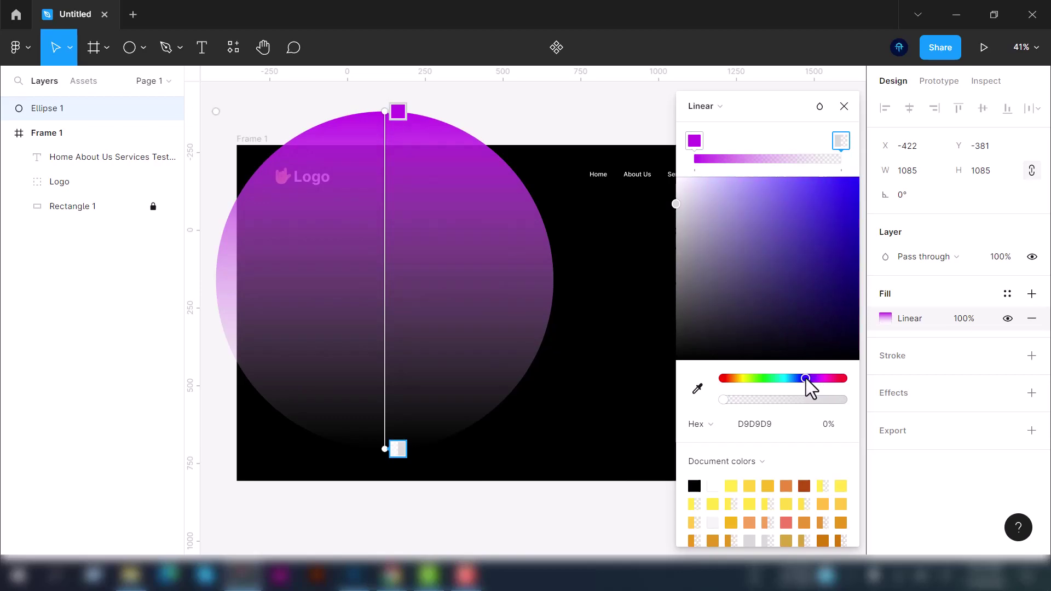
left_click(838, 196)
left_click_drag(844, 203, 853, 184)
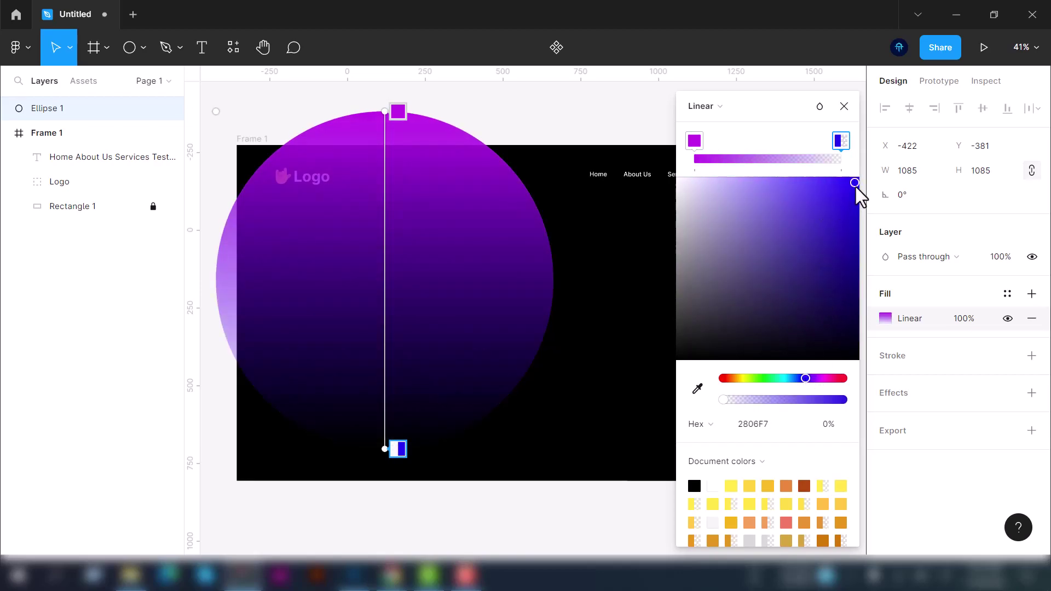
left_click(841, 206)
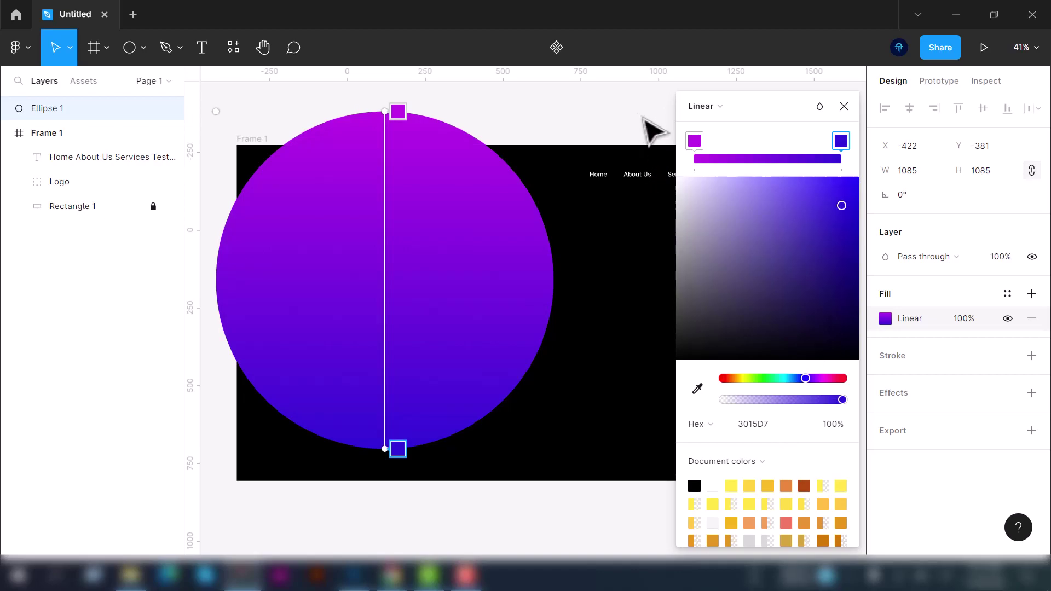
left_click(844, 108)
Move Ellipse 1 into Frame 1, layered below the nav text
left_click_drag(446, 301, 640, 268)
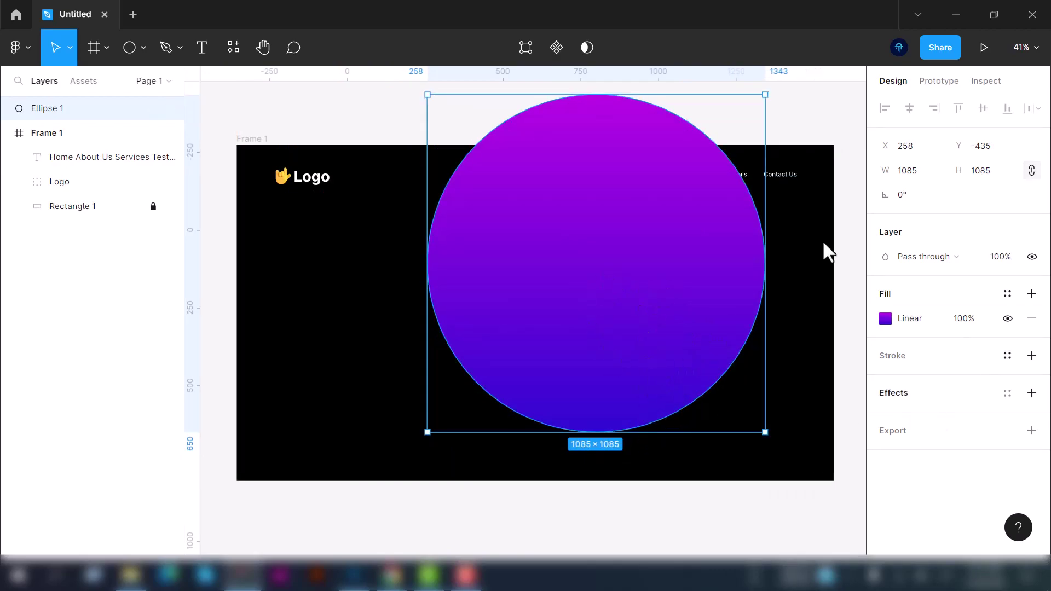
left_click_drag(54, 108, 61, 169)
scroll(943, 396, "down", 1)
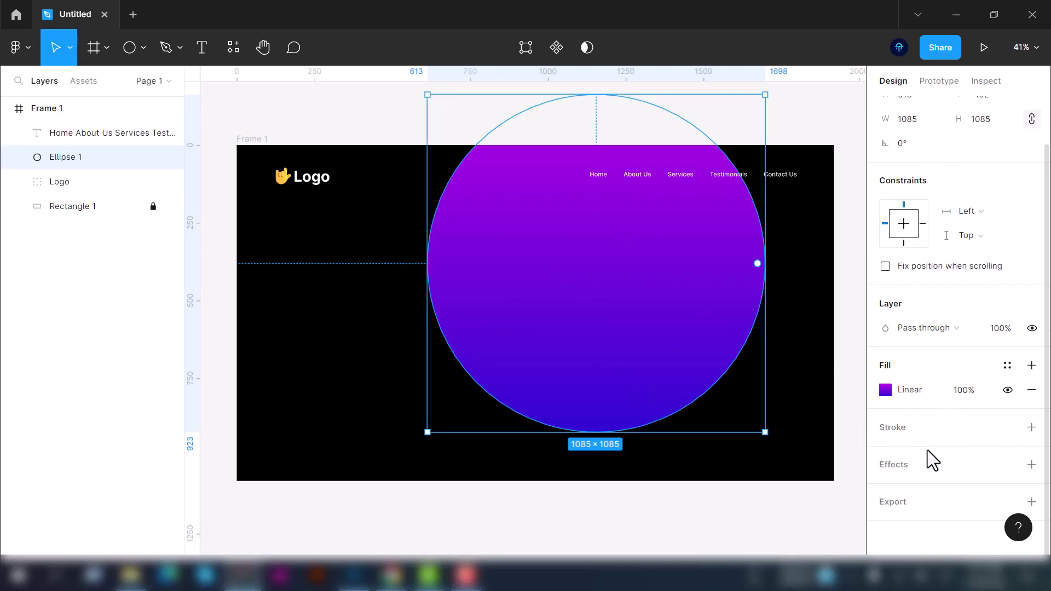
Add a layer blur of 455 to the circle
left_click(1031, 464)
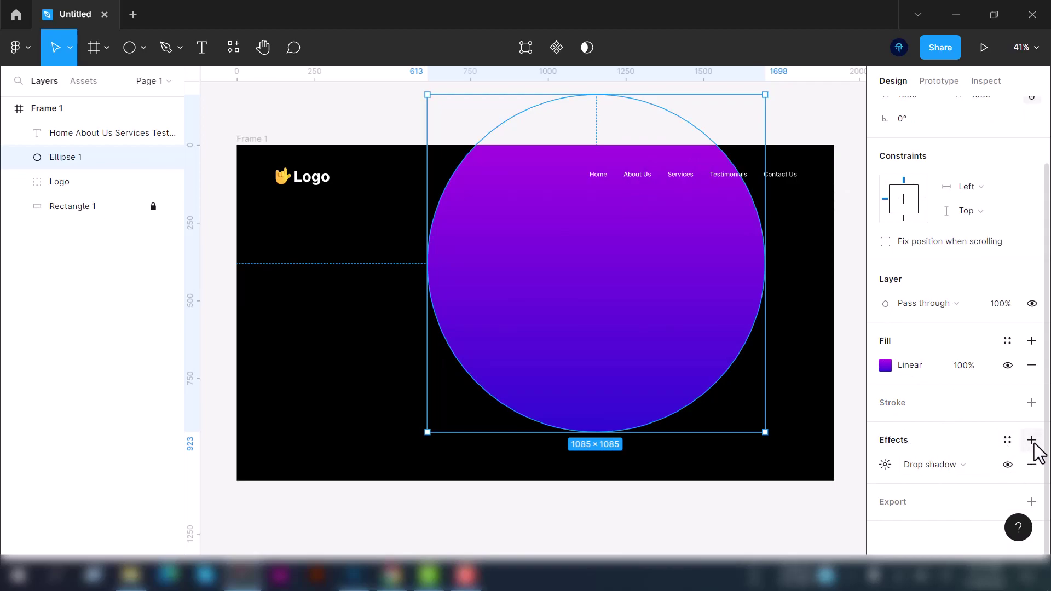
left_click(986, 467)
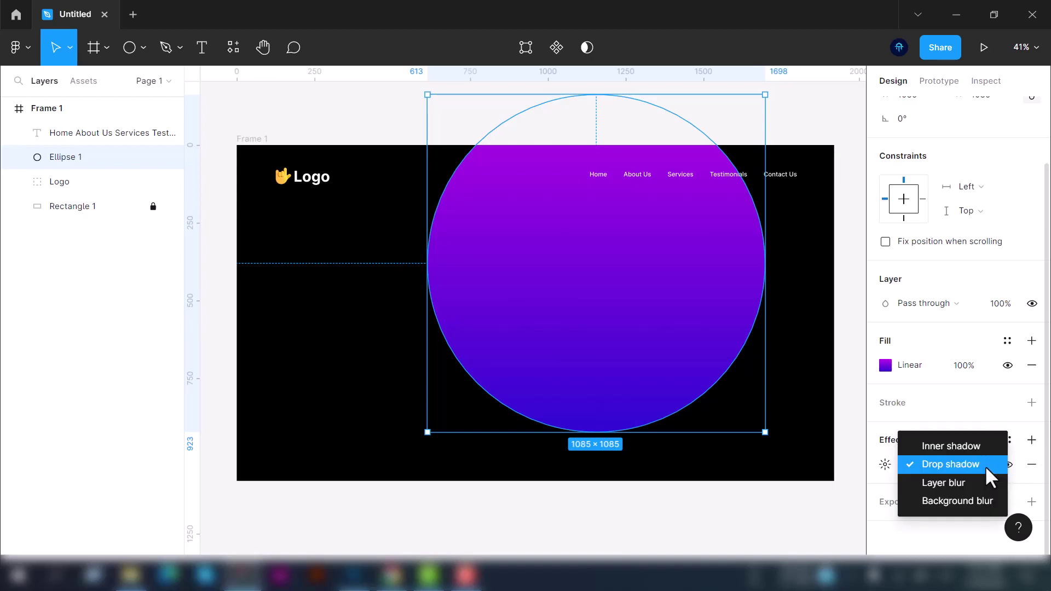
left_click(955, 492)
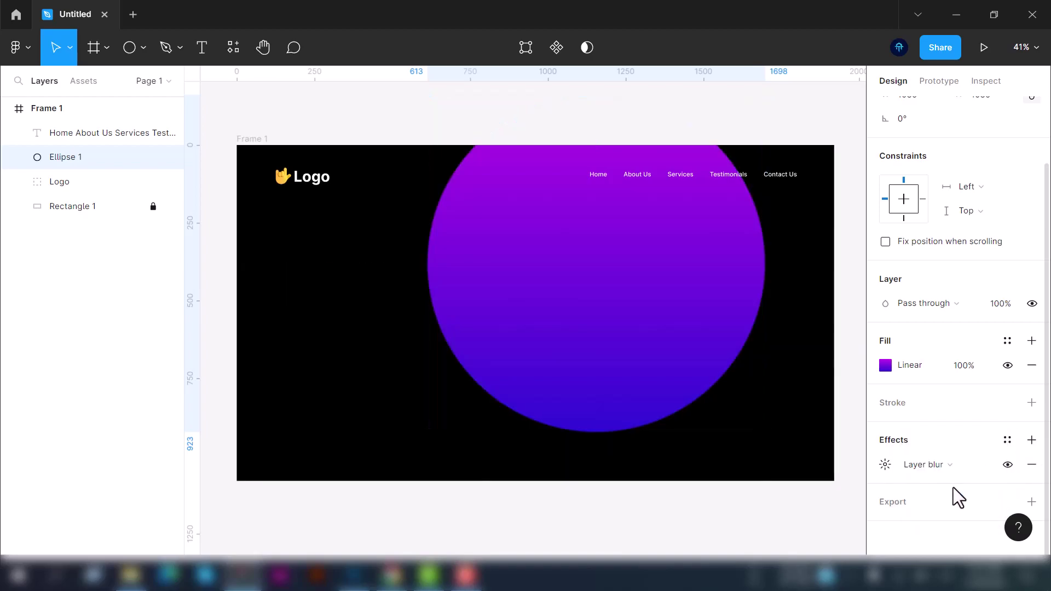
left_click(885, 465)
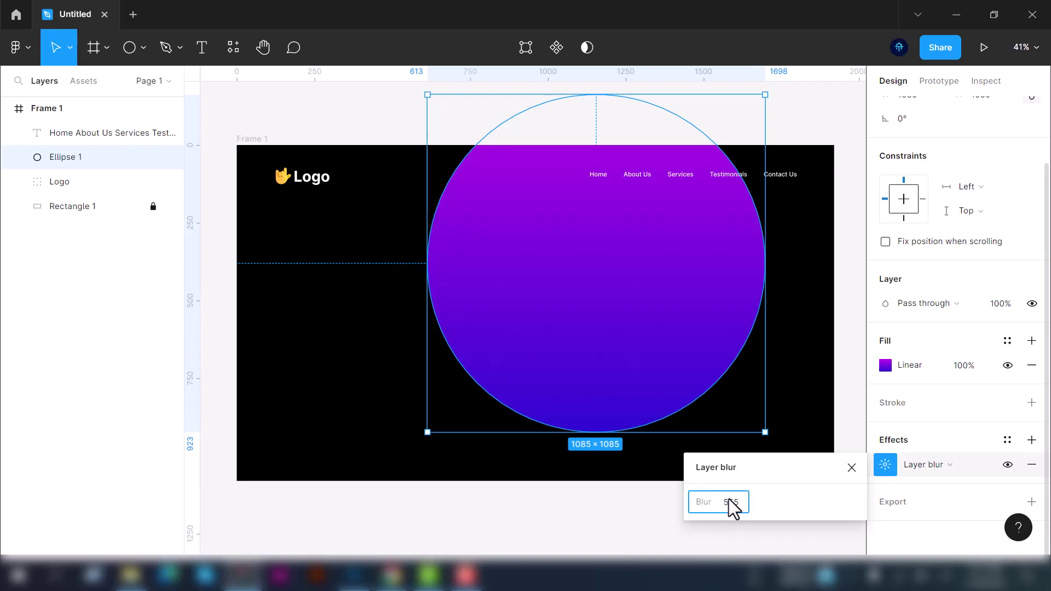
key("Return")
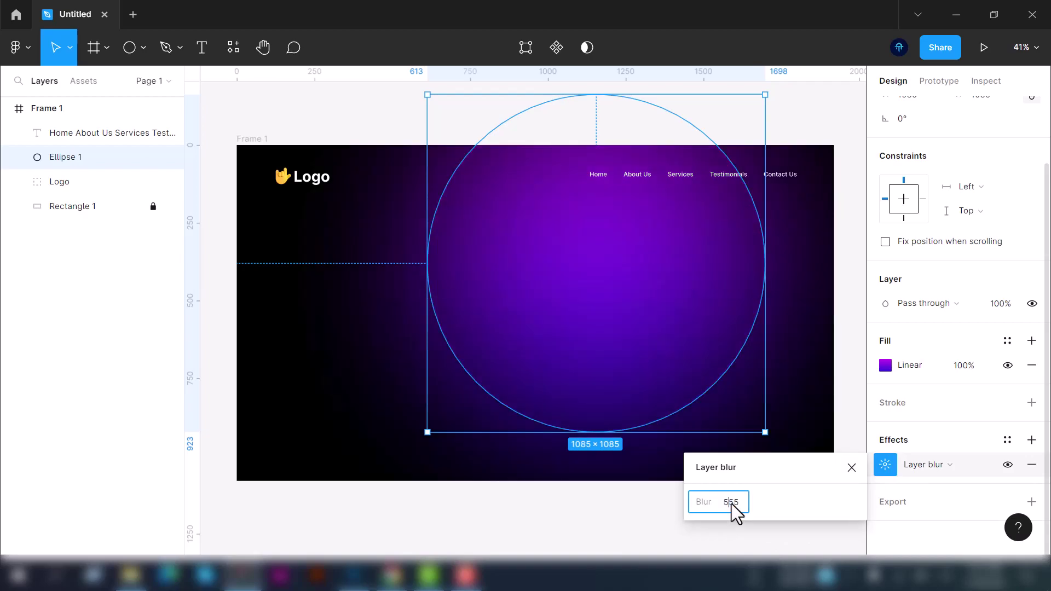
key("Return")
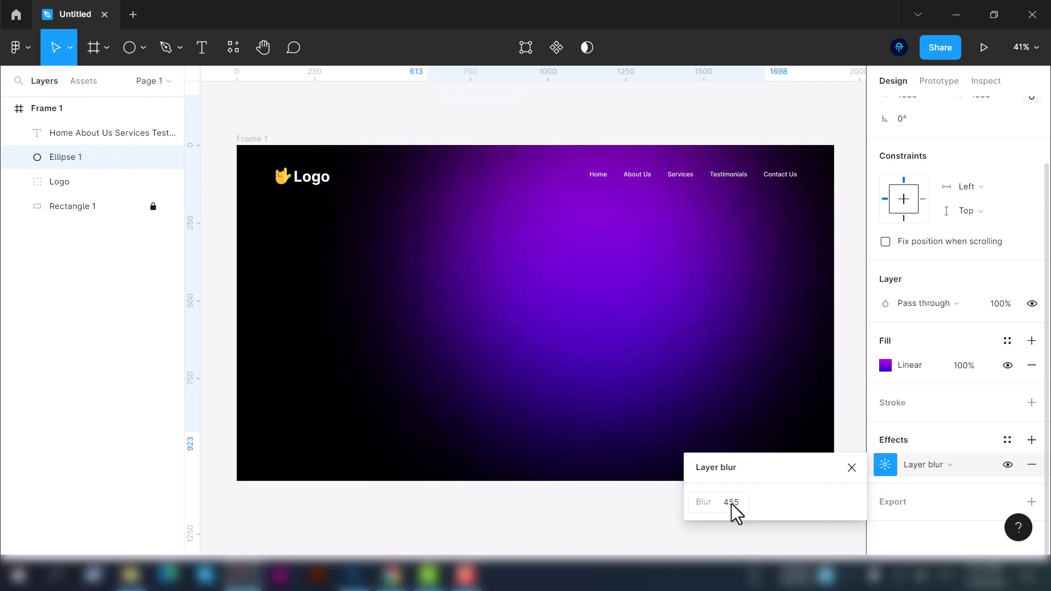
left_click(851, 467)
Enlarge the blurred circle to about 1512 × 1512
left_click(769, 536)
left_click(615, 333)
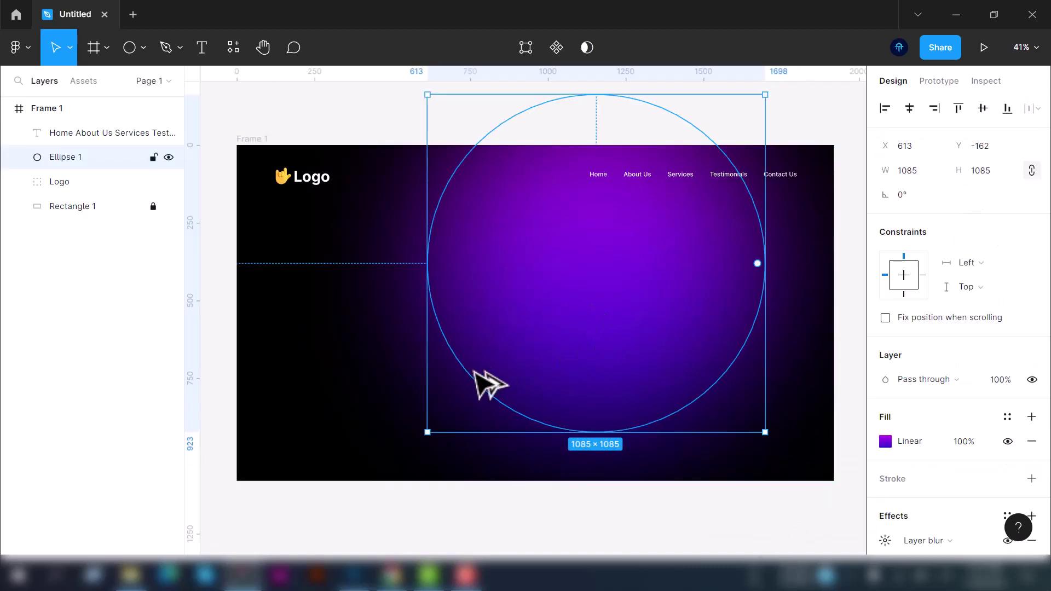
scroll(535, 368, "down", 2)
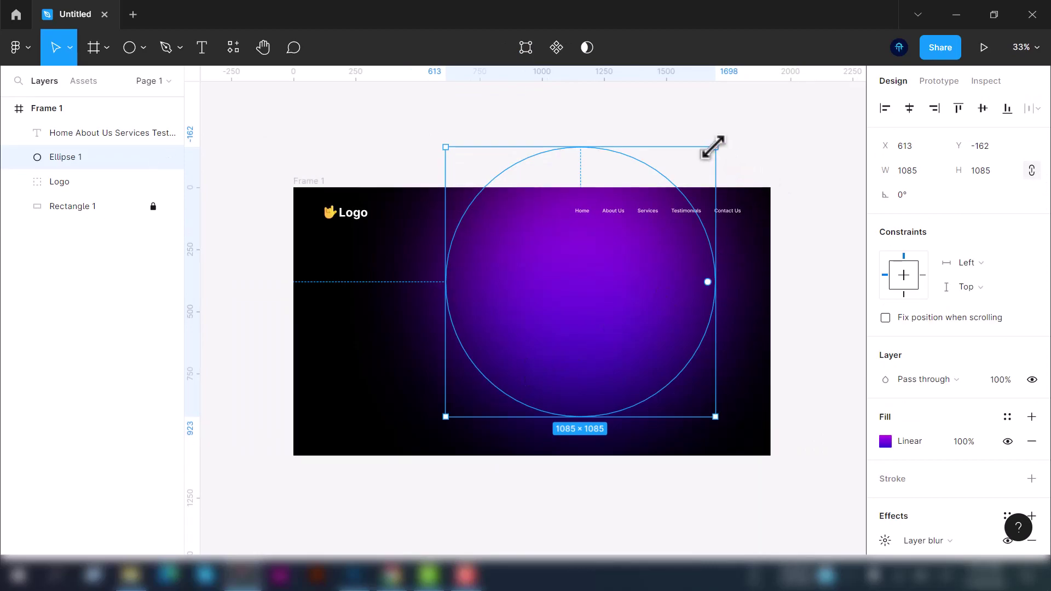
left_click_drag(717, 144, 575, 304)
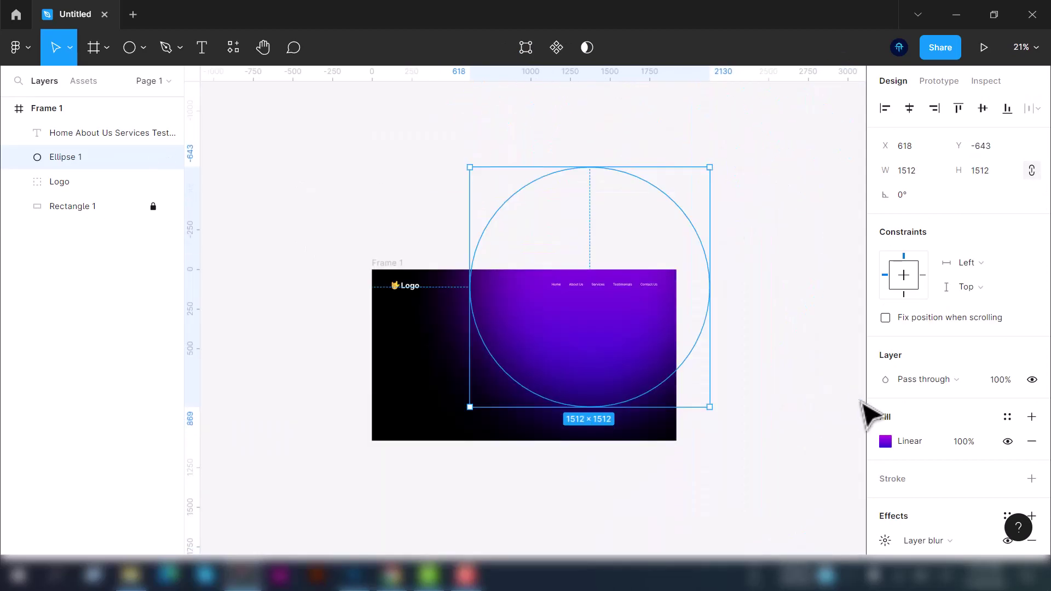
scroll(898, 438, "down", 2)
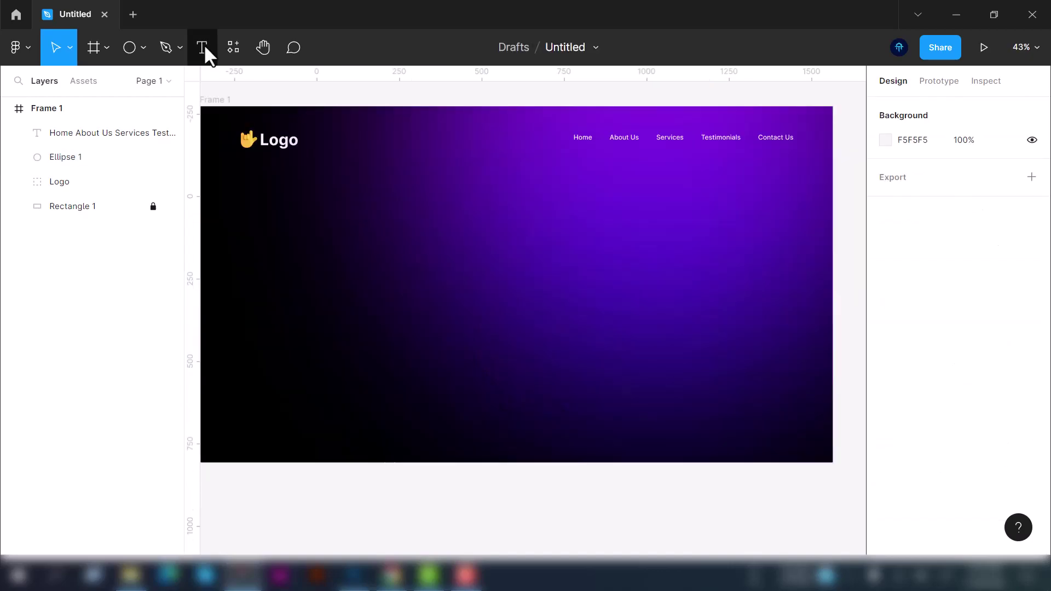
left_click(203, 47)
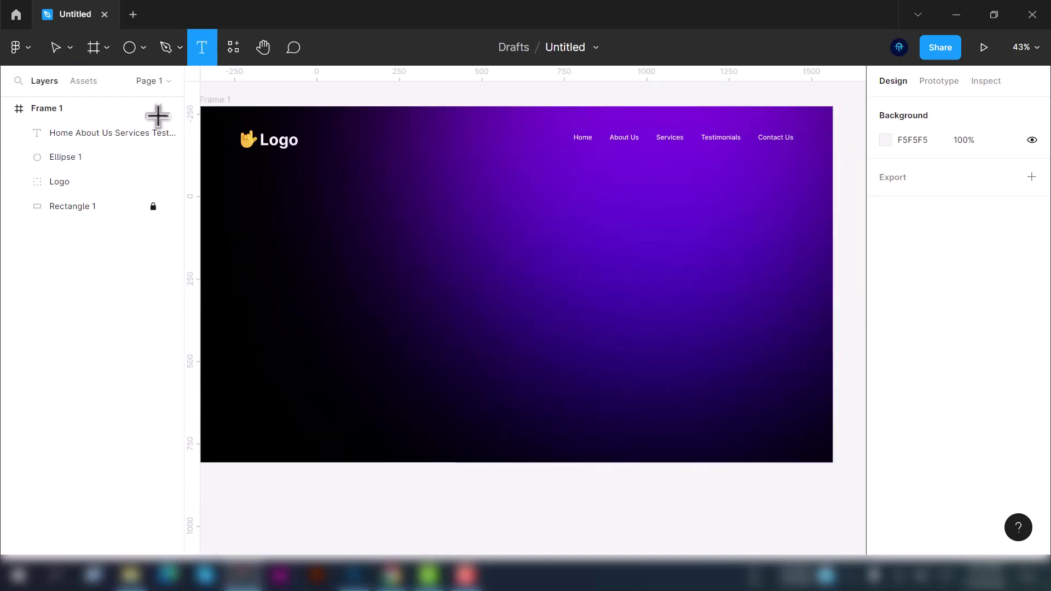
Set the text font size to 120 and discard the empty text box
left_click(397, 250)
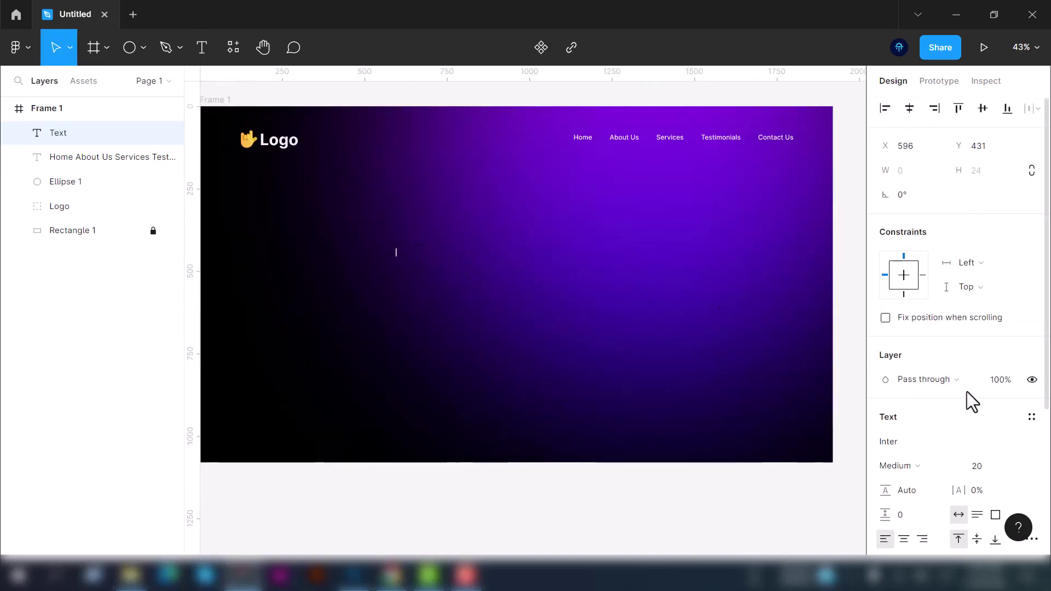
scroll(974, 394, "down", 2)
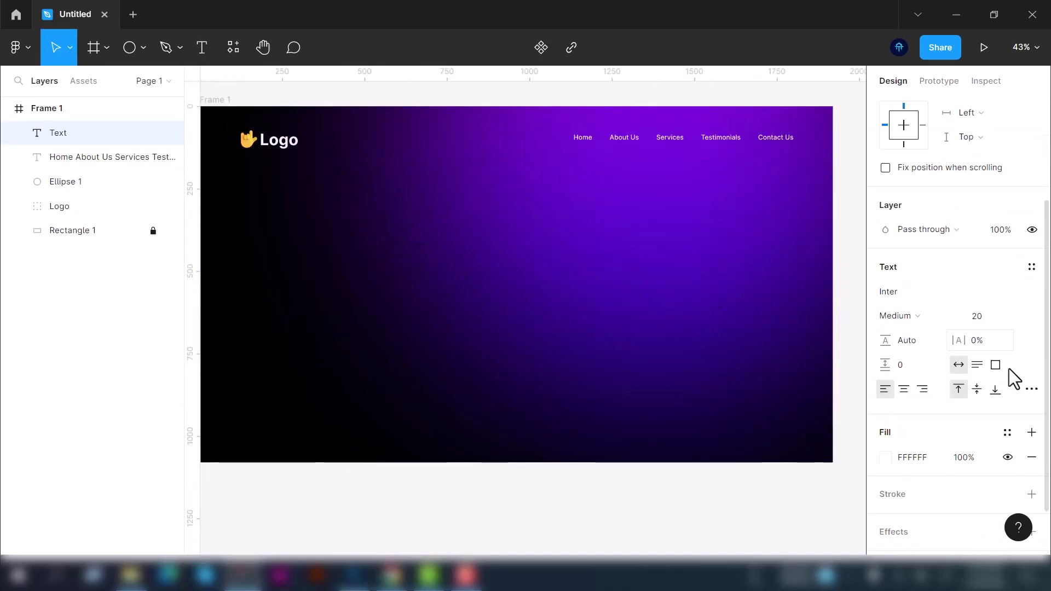
left_click(1017, 320)
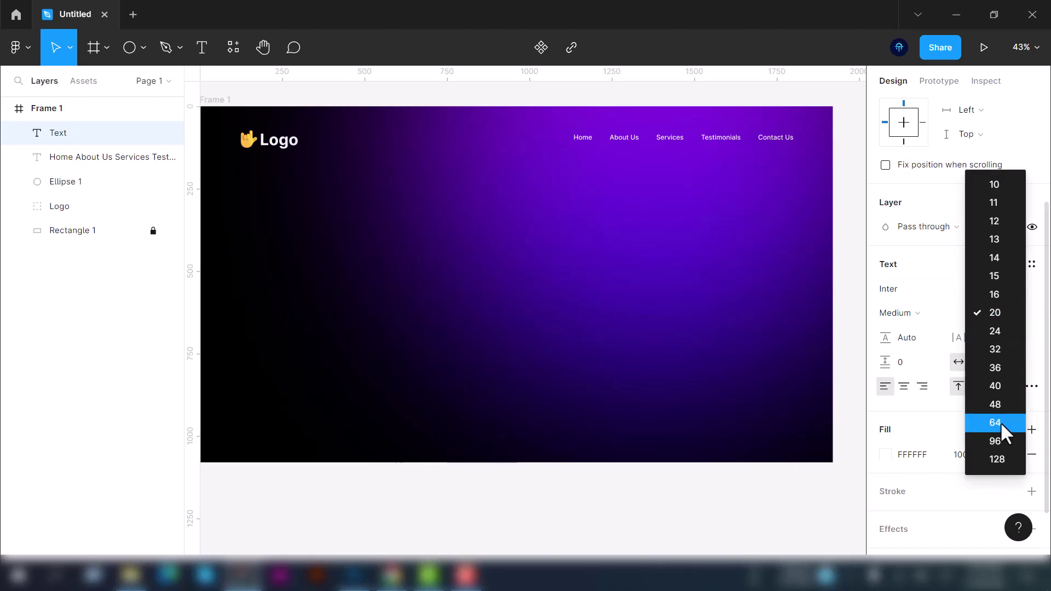
left_click(996, 460)
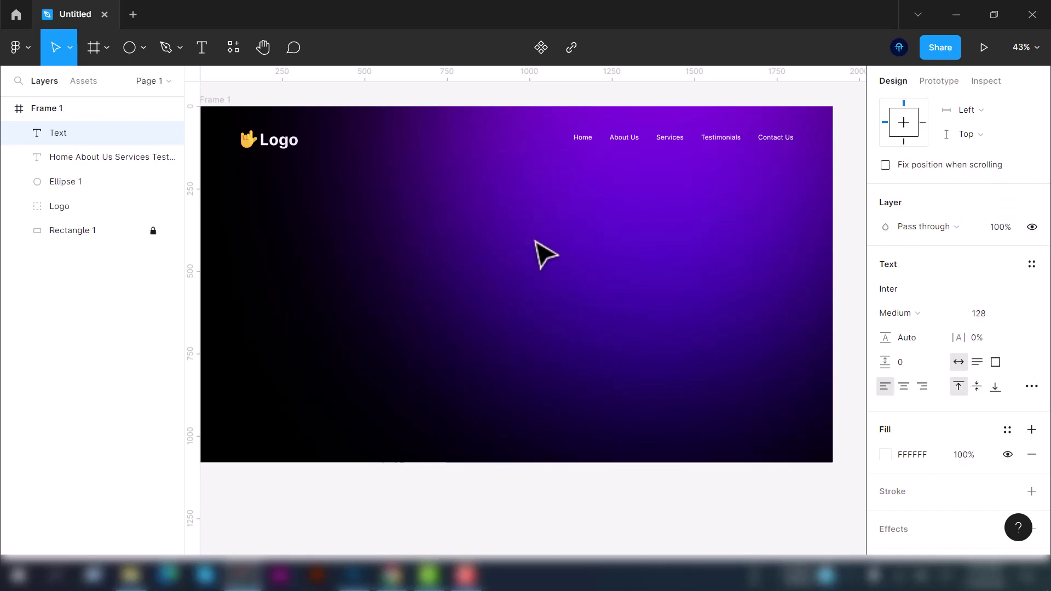
left_click(988, 319)
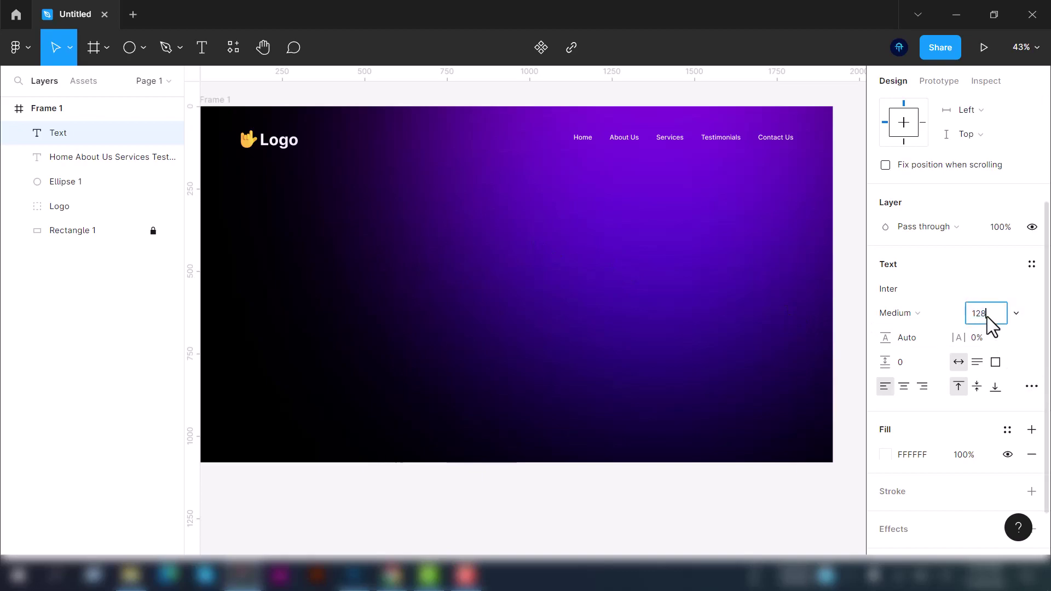
type("12")
key("Return")
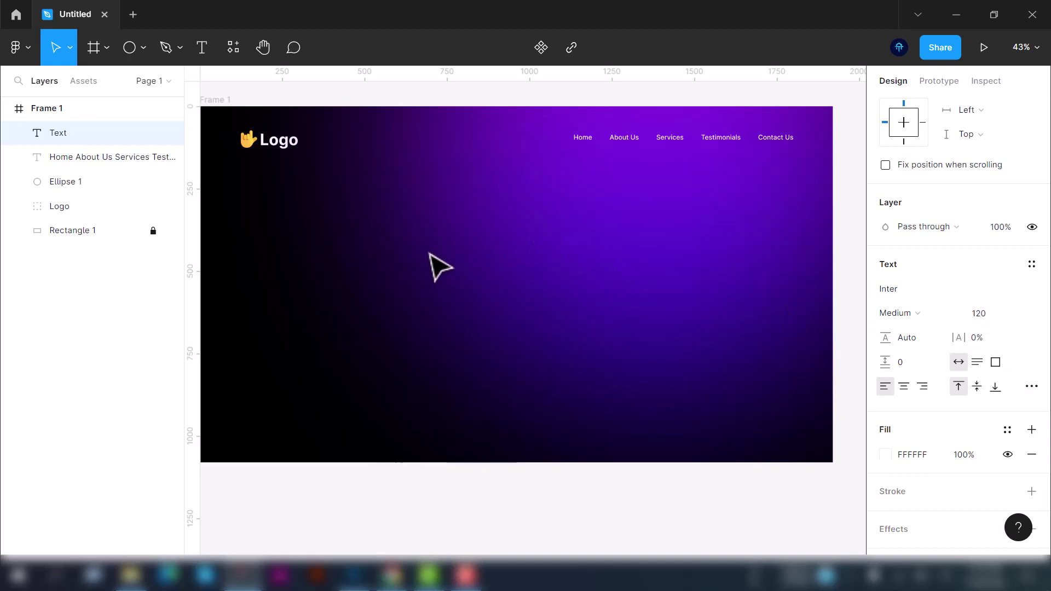
key("Delete")
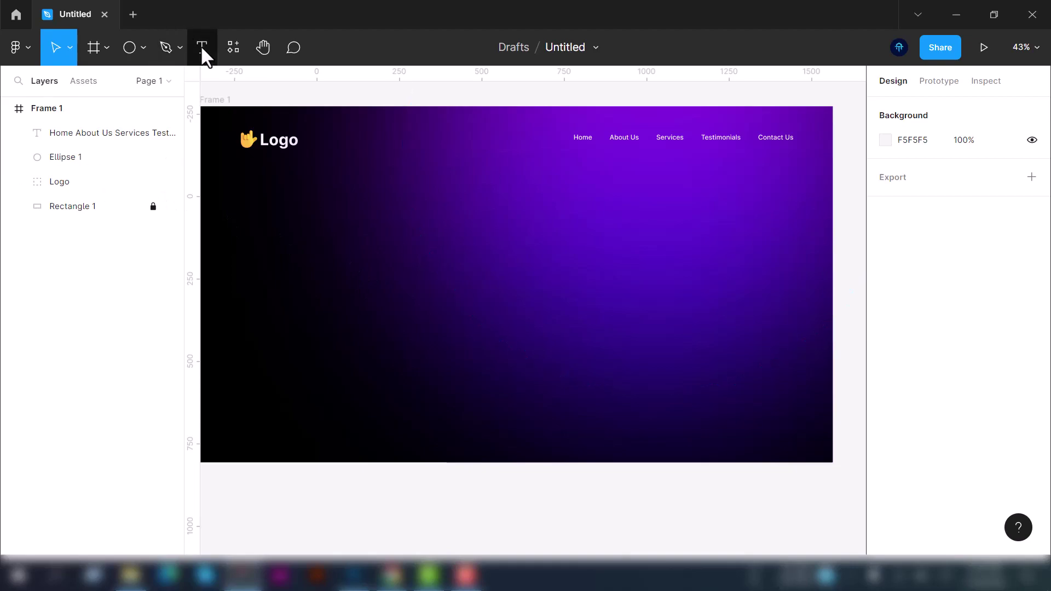
Type the headline 'Start Crypto' / 'Trading' on two centre-aligned lines
left_click(201, 47)
left_click(440, 256)
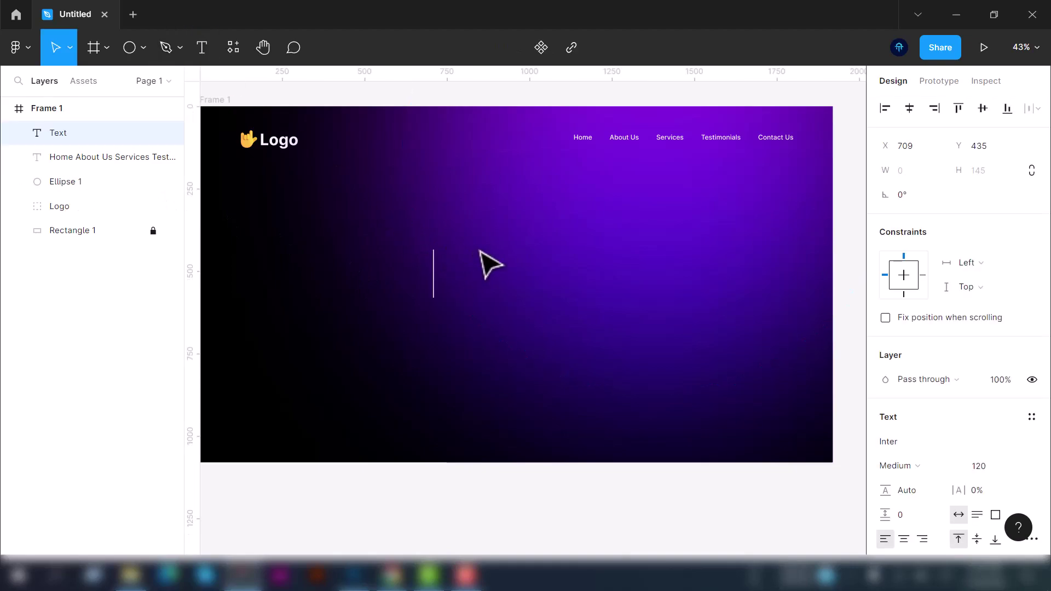
type("Start")
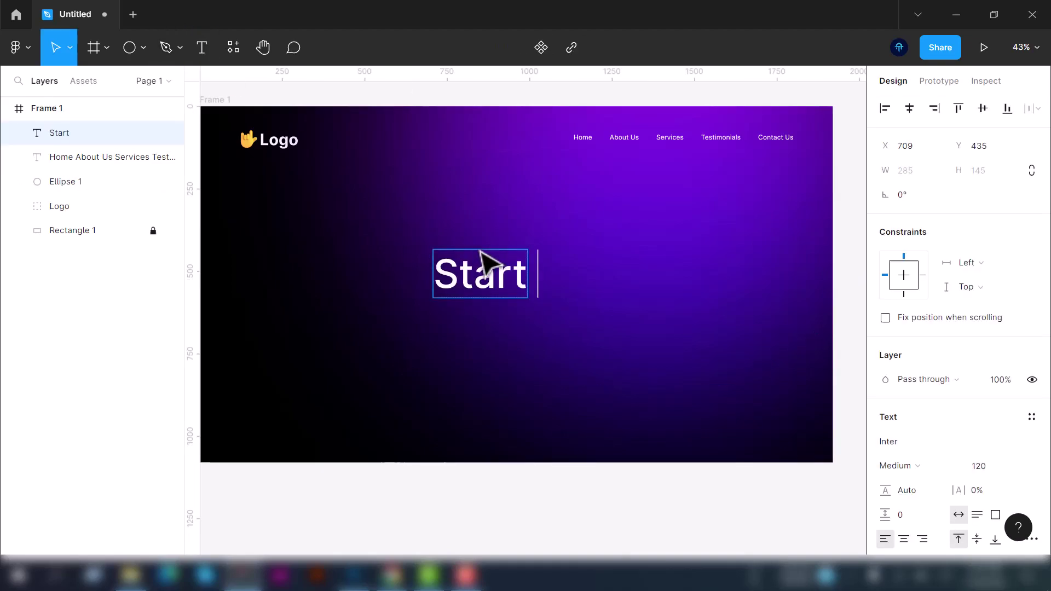
type("Crypto")
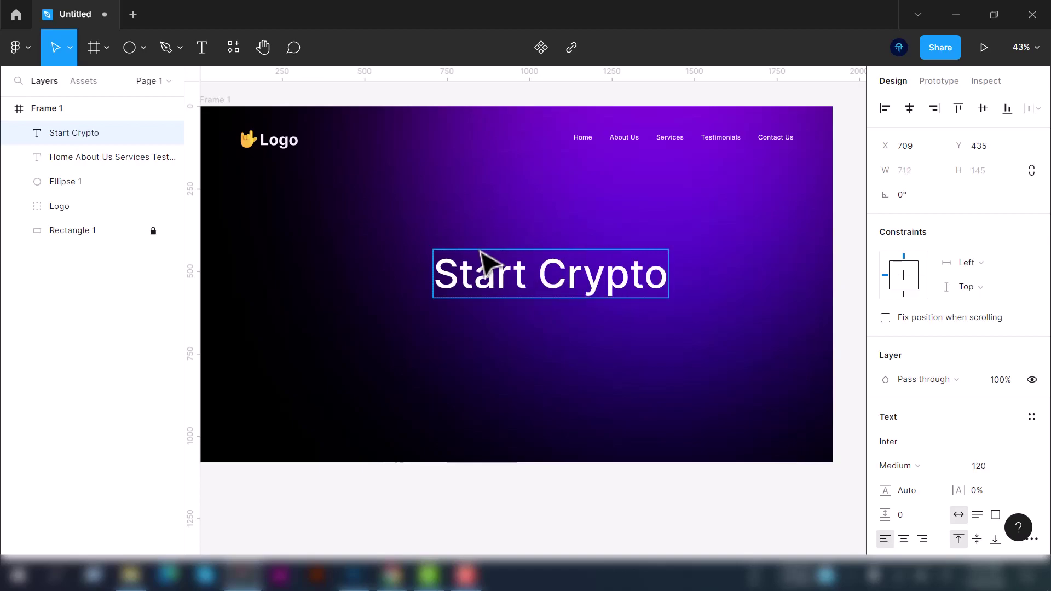
key("Return")
type("Trading")
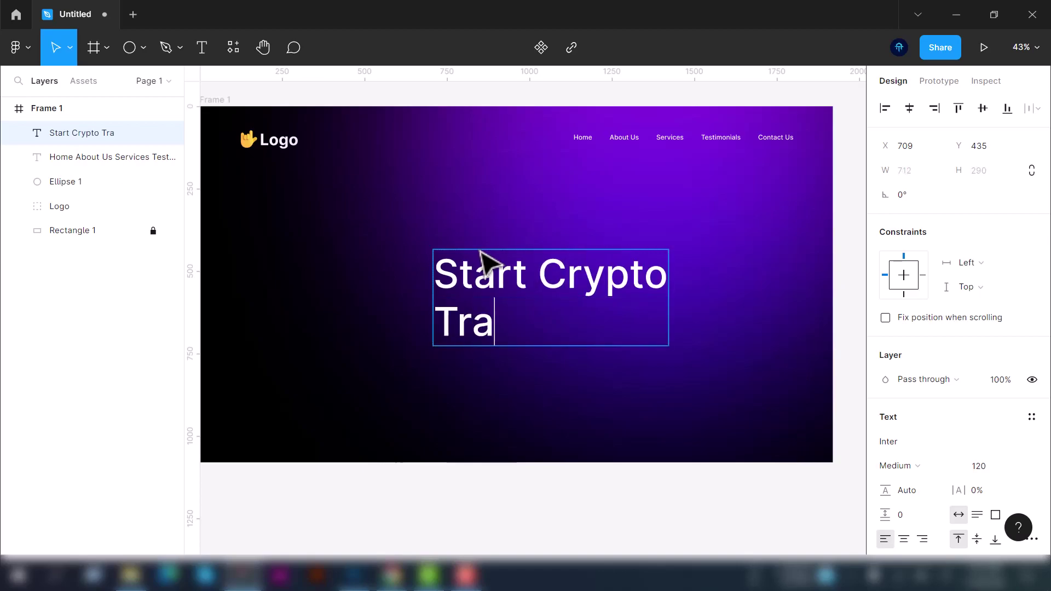
key("ctrl+alt+t")
key("ctrl+a")
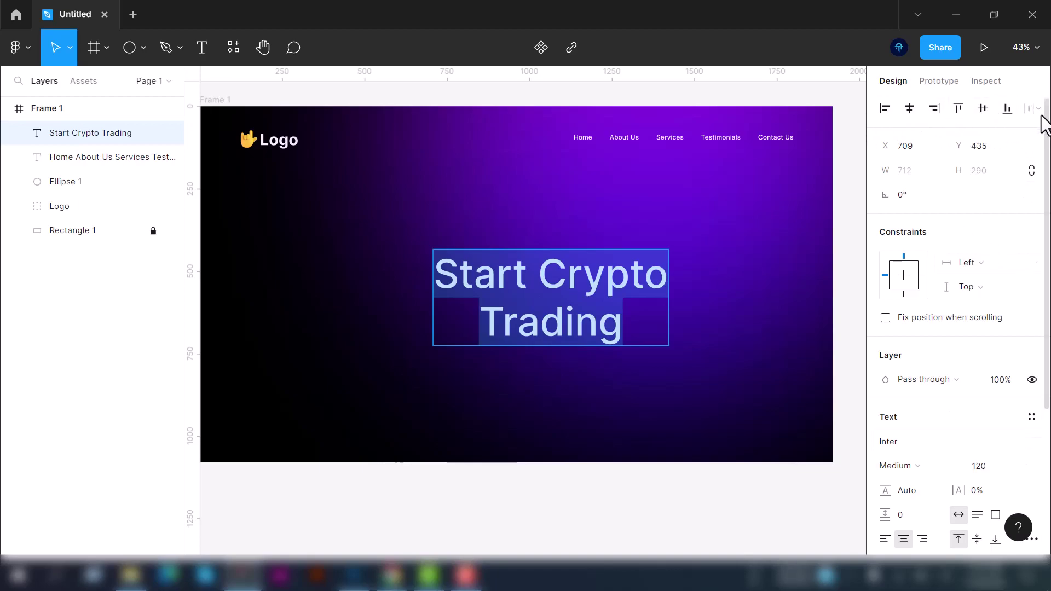
Centre the headline horizontally and vertically in Frame 1
left_click(909, 109)
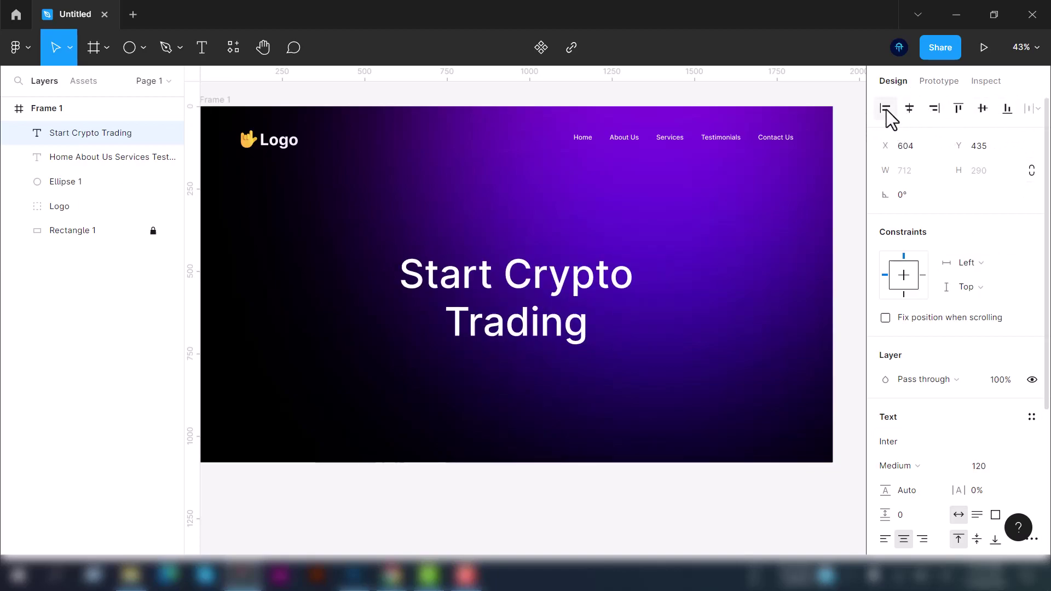
left_click(886, 109)
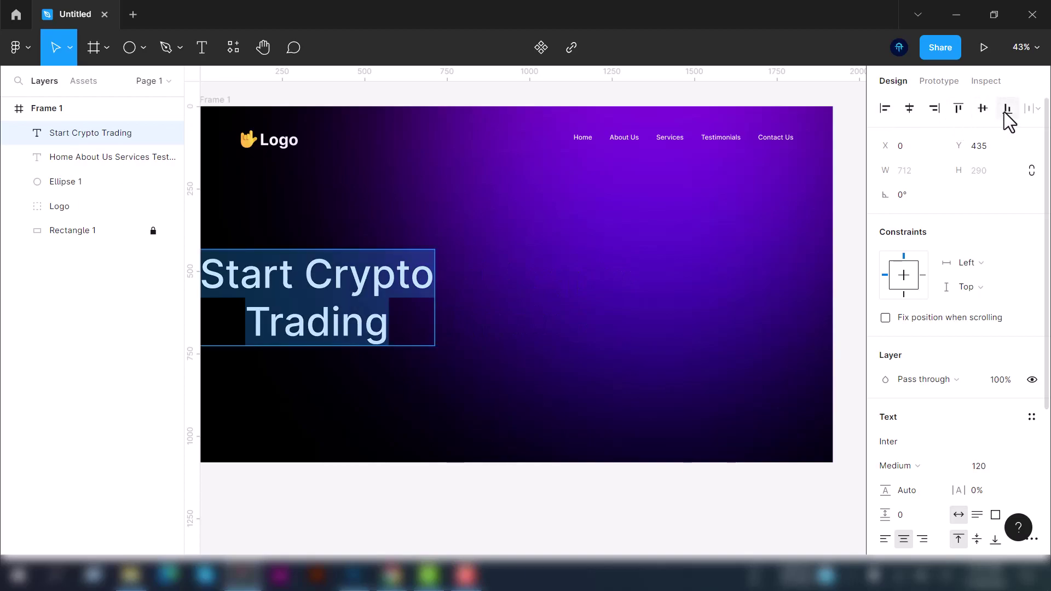
left_click(983, 108)
left_click(909, 109)
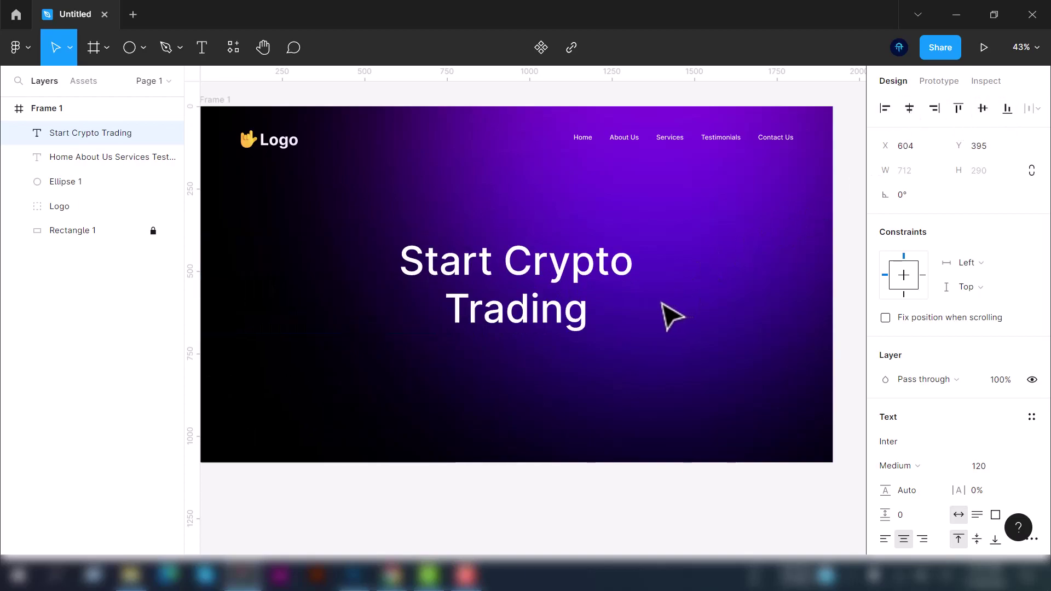
scroll(970, 312, "down", 4)
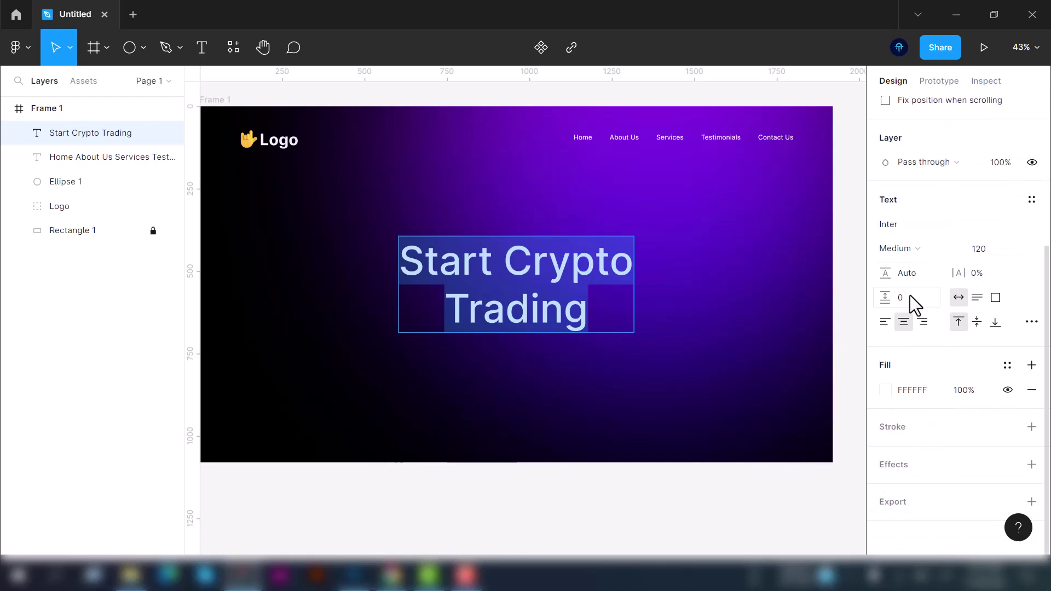
Switch the headline from Inter Medium 120 to Conthrax Bold at size 100
left_click(916, 230)
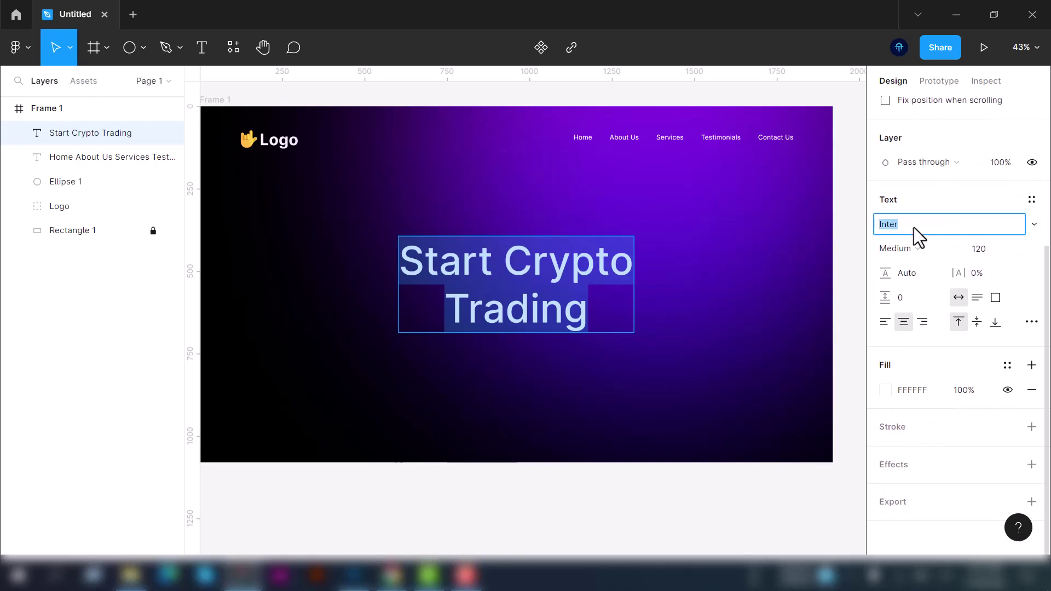
left_click(1039, 227)
scroll(942, 216, "up", 10)
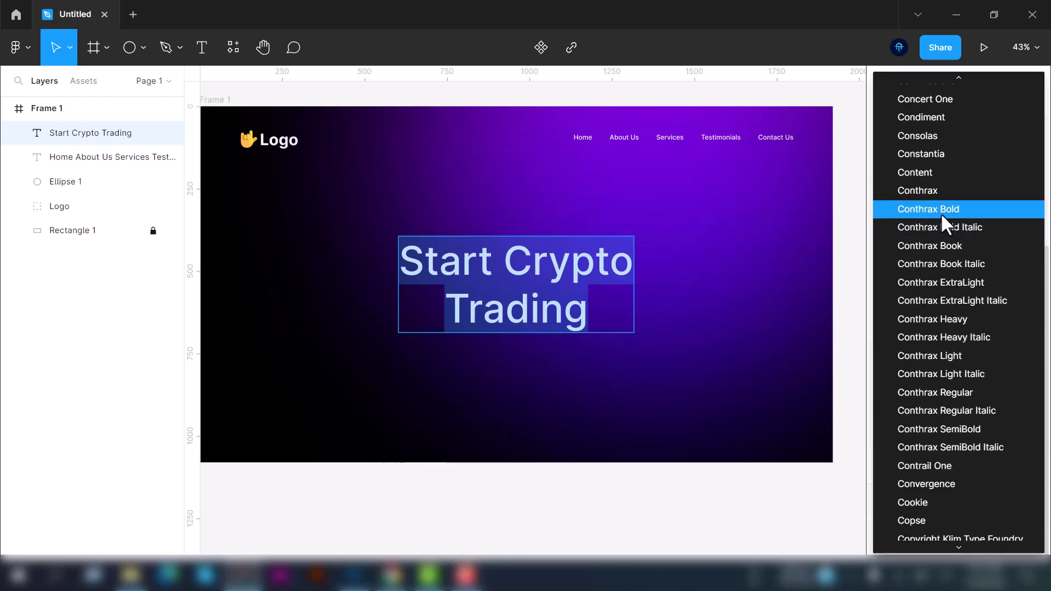
left_click(941, 212)
left_click(985, 249)
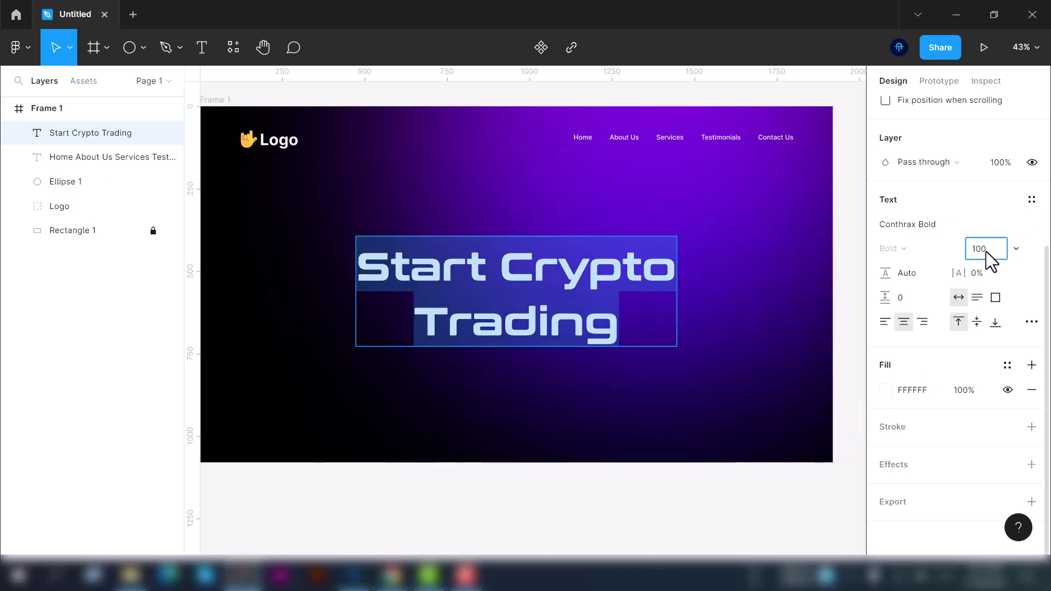
type("0")
key("Return")
left_click(520, 429)
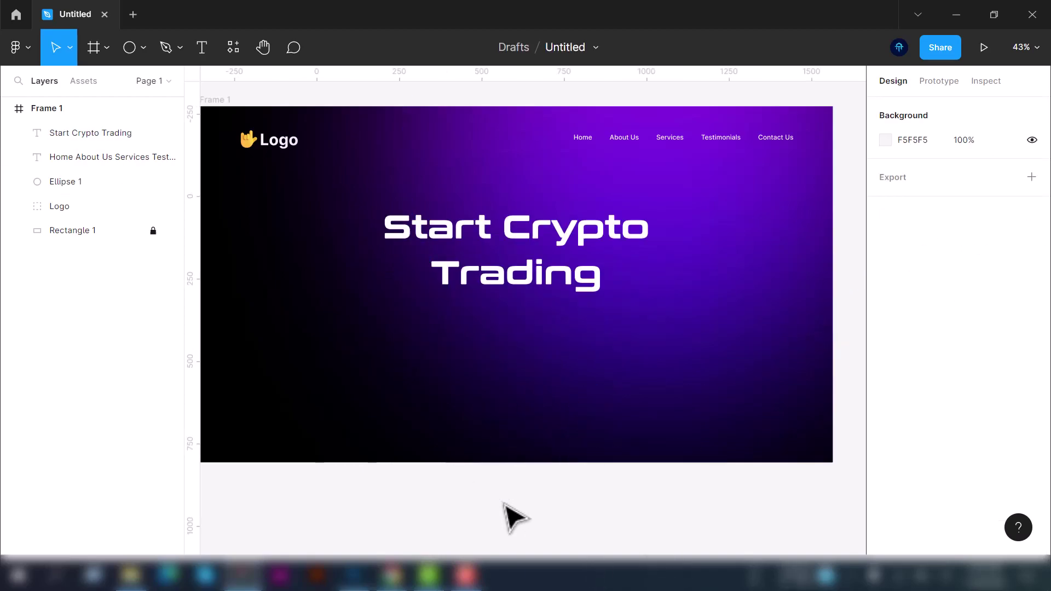
Place the Curve Lines image and stretch it to about 2197×1074 across the frame top
left_click(16, 48)
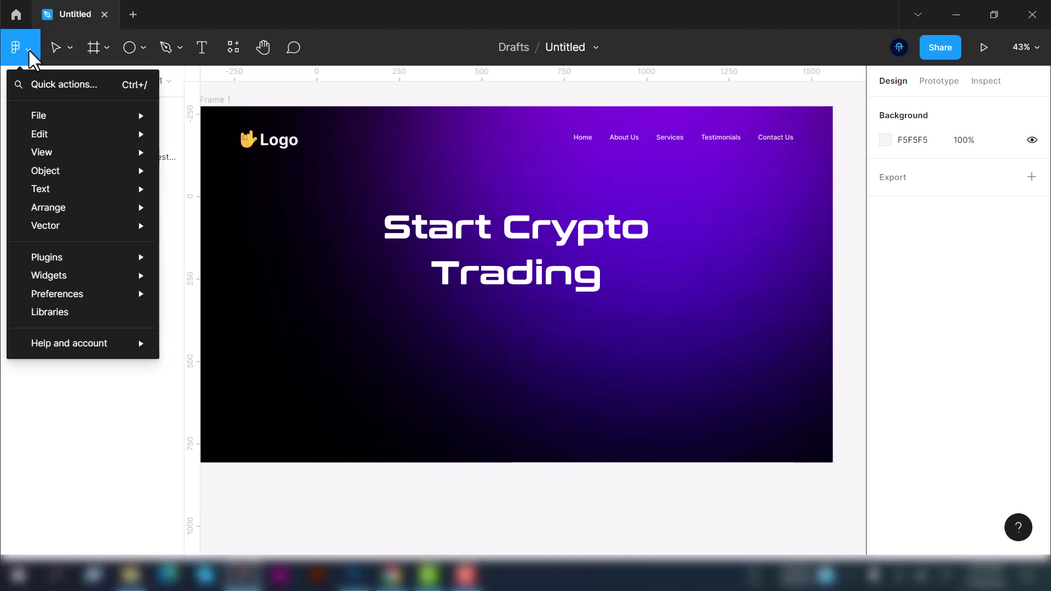
mouse_move(92, 116)
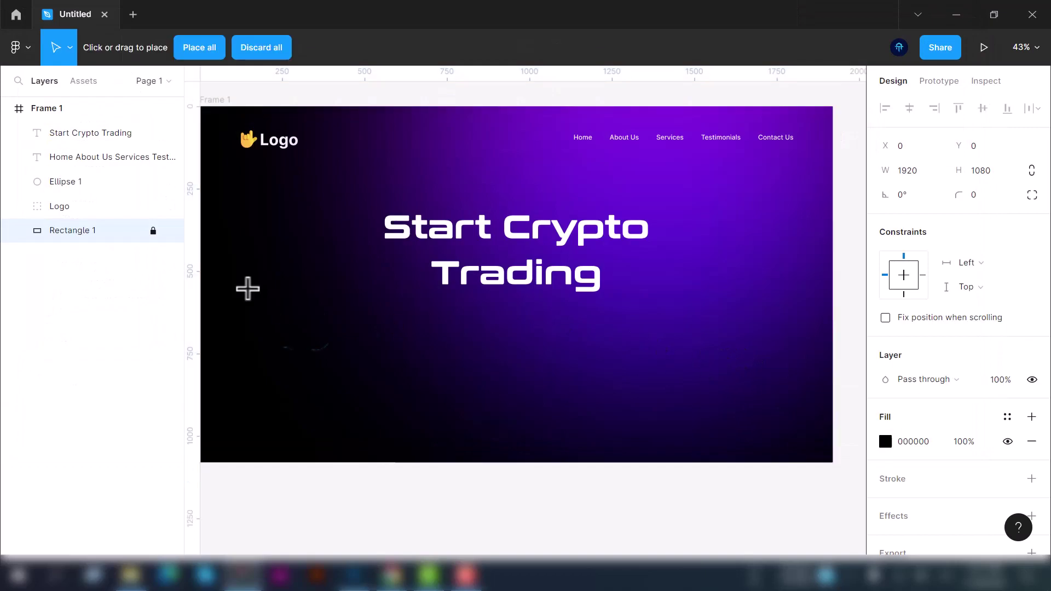
left_click(193, 176)
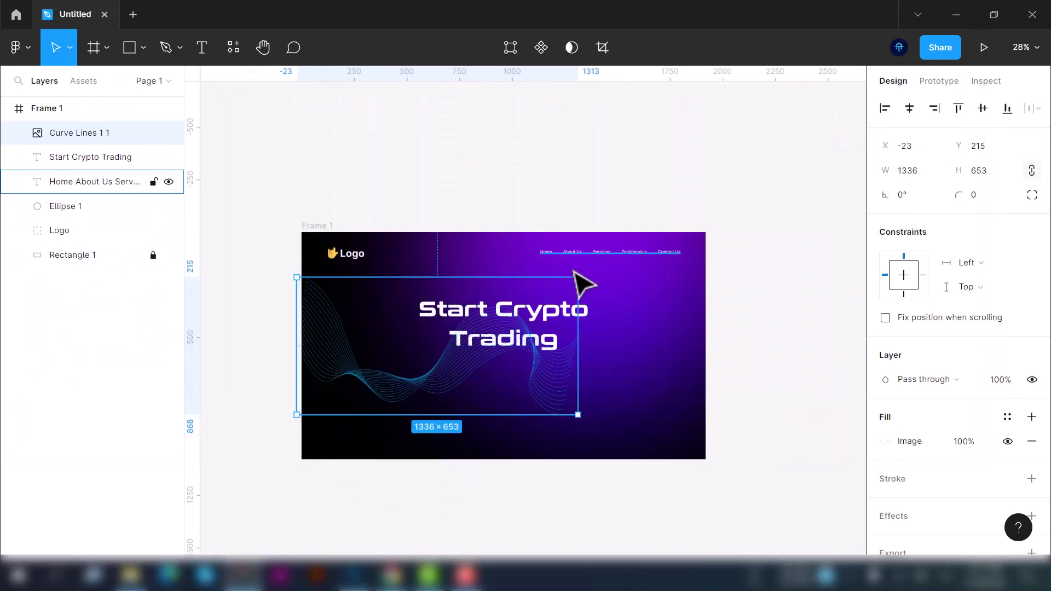
left_click_drag(578, 277, 721, 202)
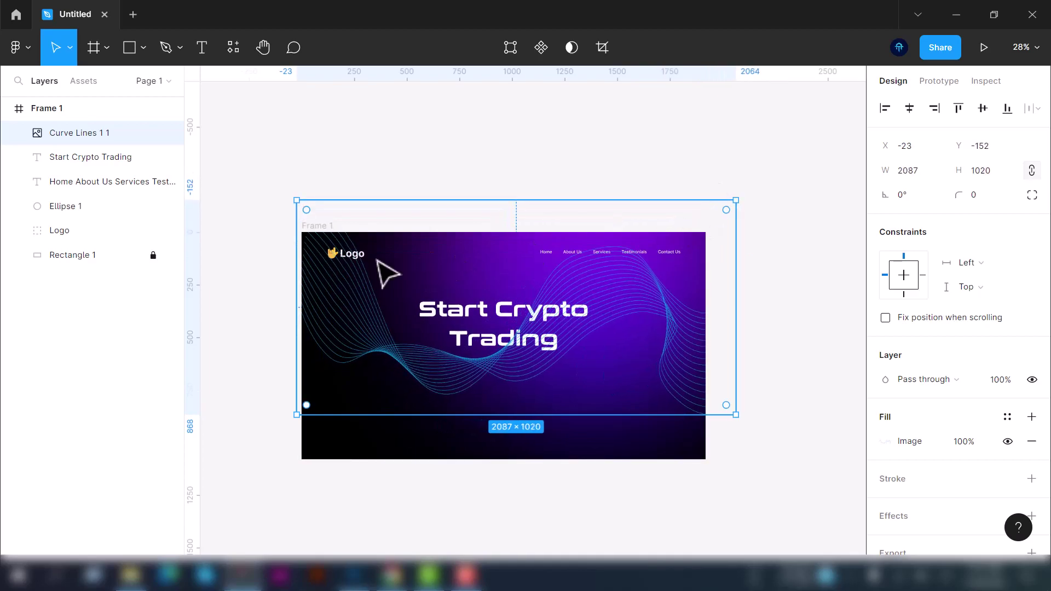
left_click_drag(291, 192, 292, 189)
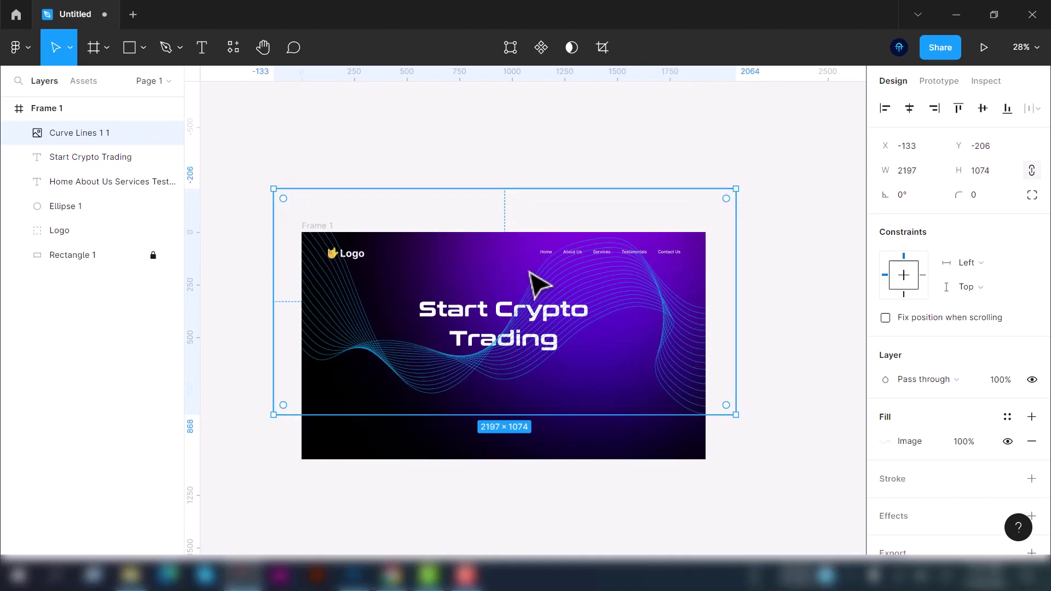
left_click_drag(701, 356, 701, 400)
scroll(553, 514, "left", 2)
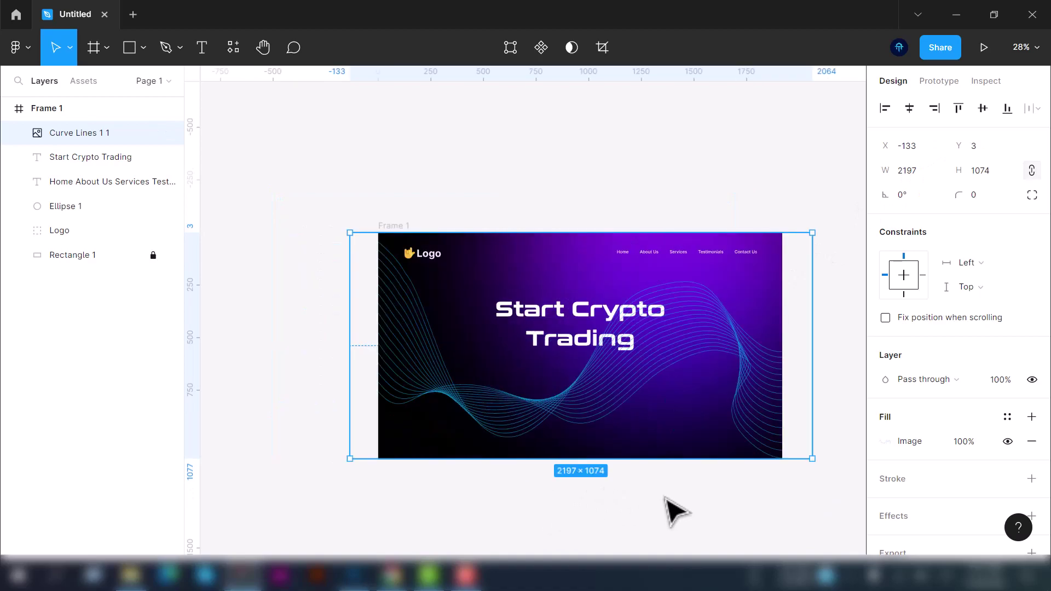
key("shift+1")
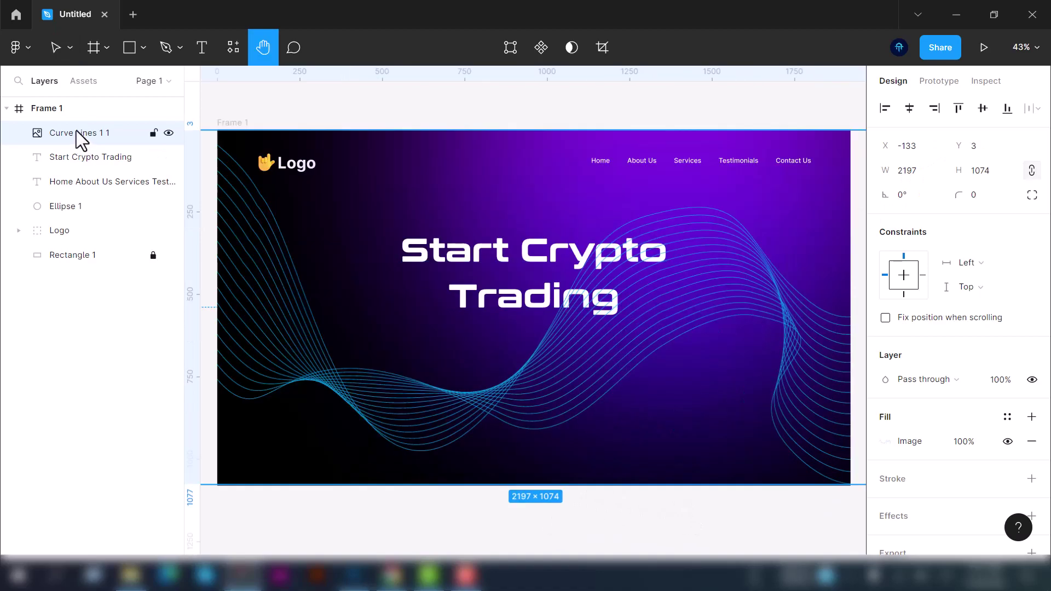
Move Curve Lines 1 1 just above Rectangle 1 and set its blend mode to Screen
left_click_drag(75, 129, 63, 231)
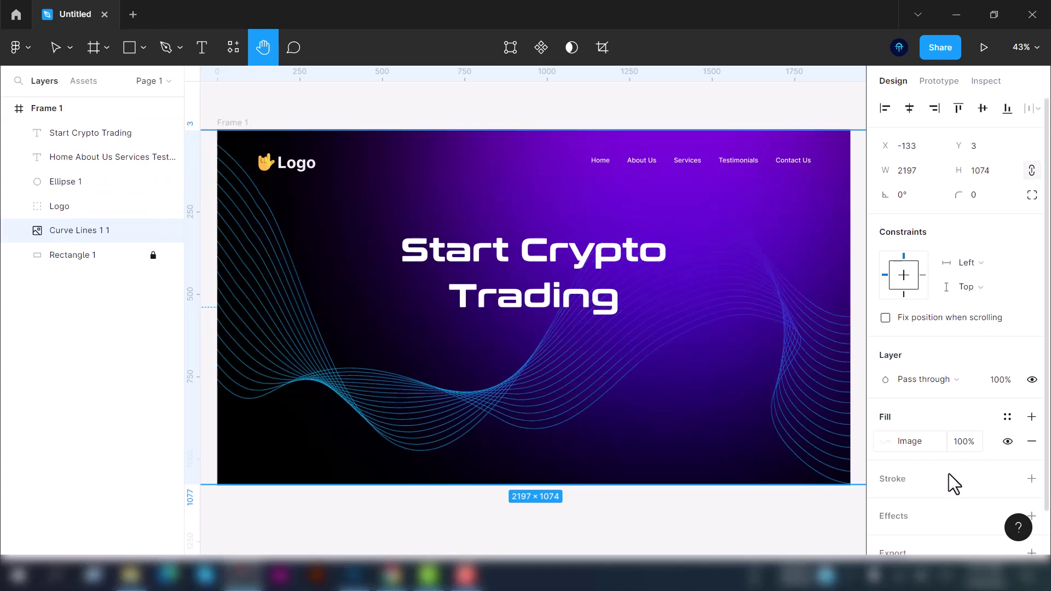
scroll(948, 474, "down", 2)
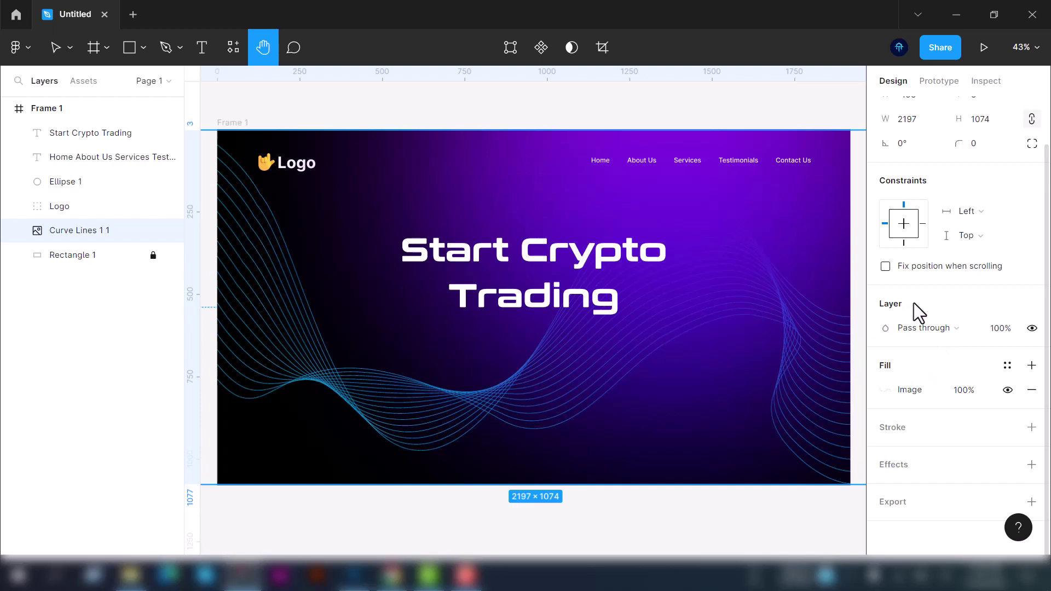
left_click(942, 327)
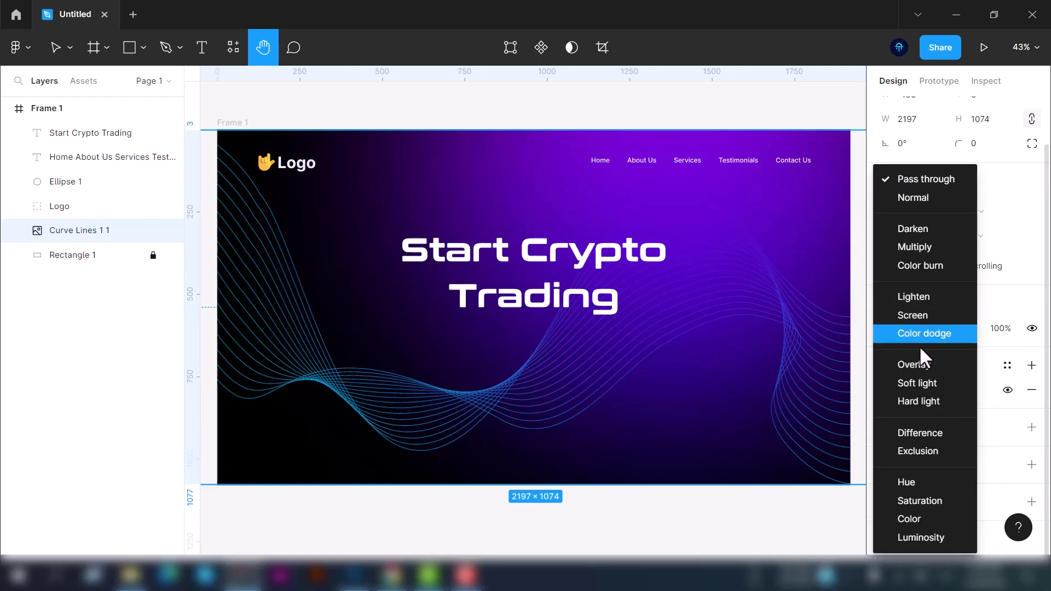
left_click(919, 366)
key("alt+shift+s")
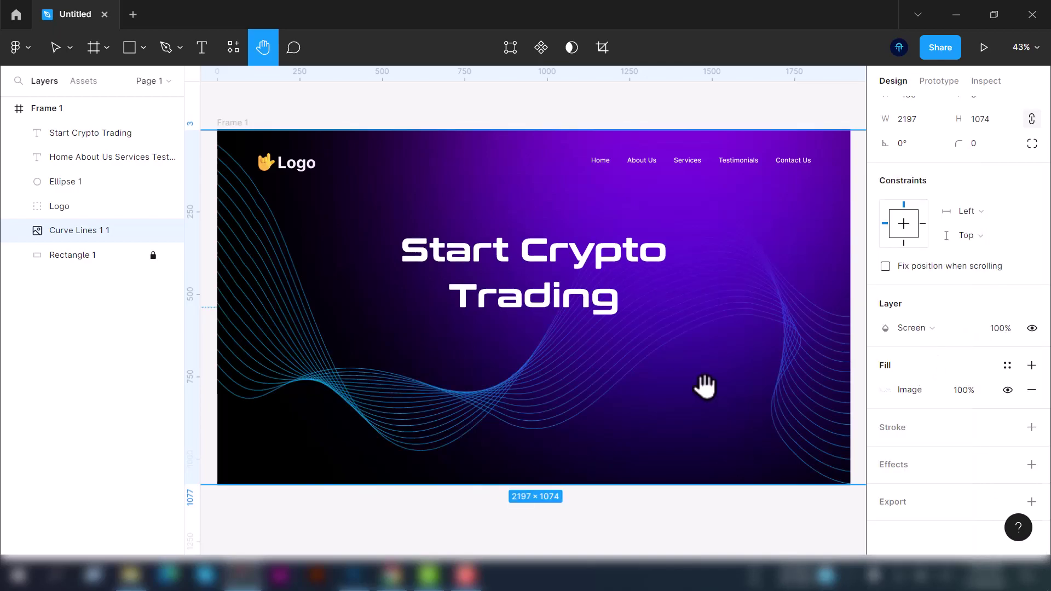
Group the background layers, name the group BG, and lock it
key("ctrl+g")
double_click(64, 233)
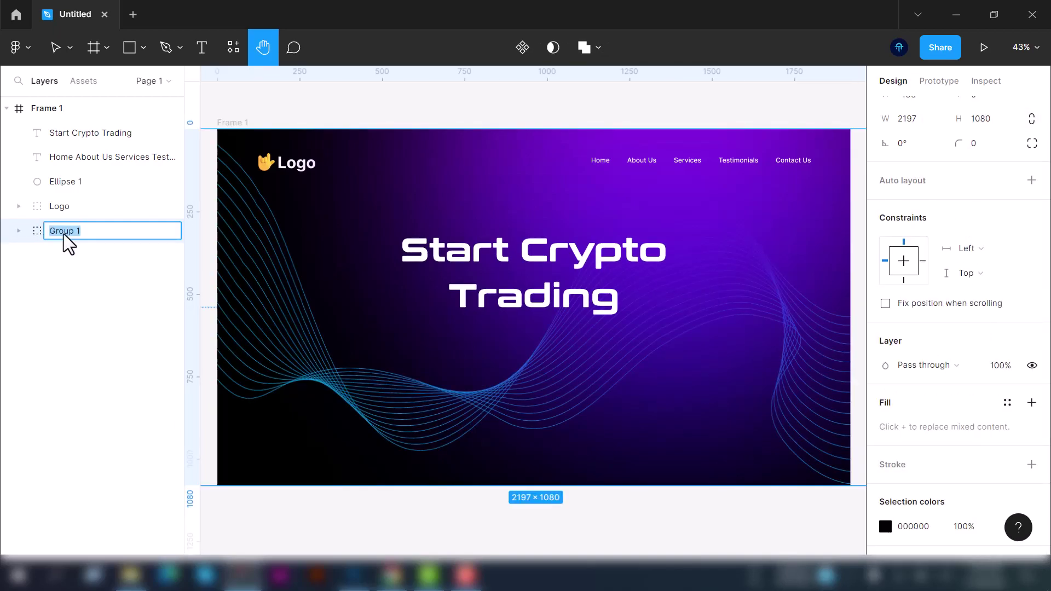
type("BG")
key("Return")
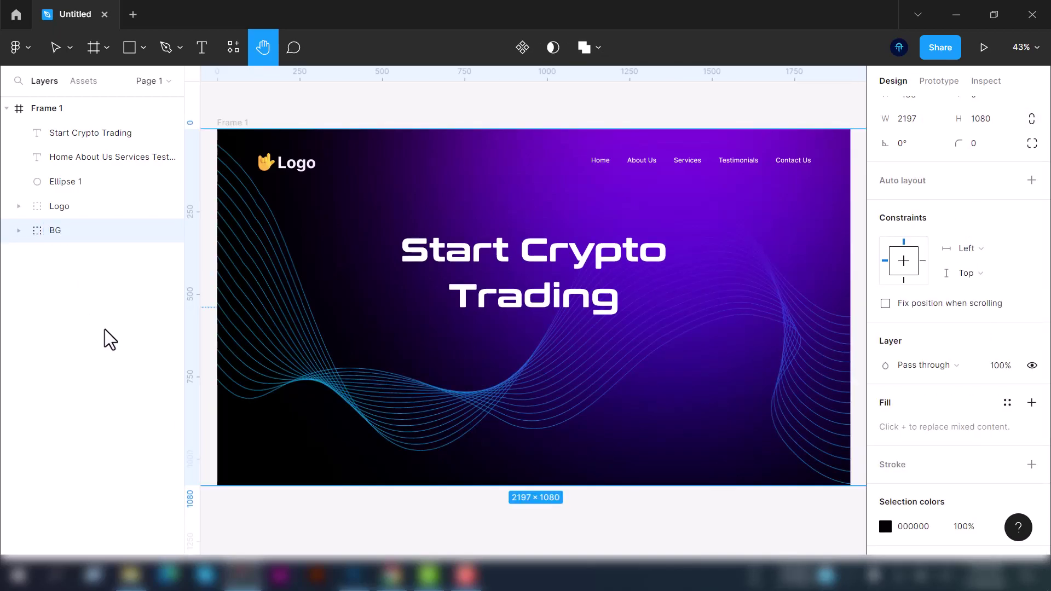
left_click(153, 231)
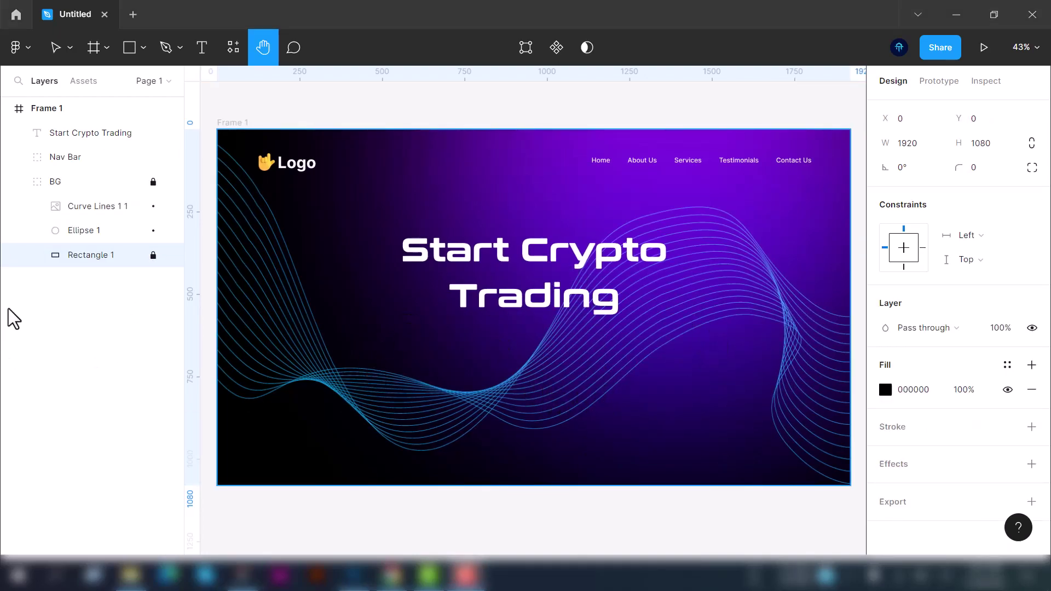
Reorder Ellipse 1 and Curve Lines 1 1 within the BG group
left_click(97, 228)
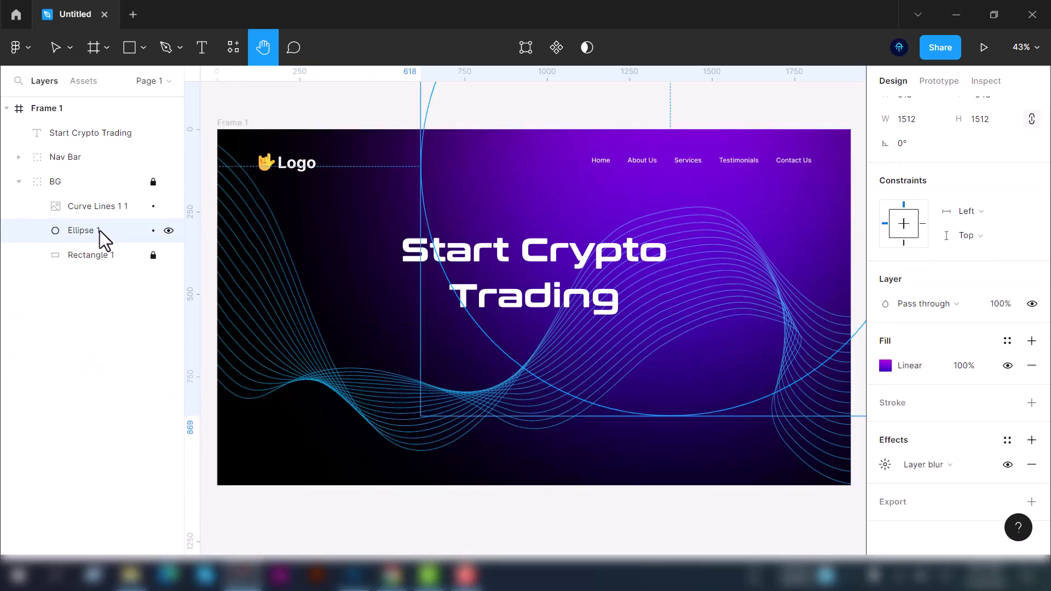
left_click(103, 212)
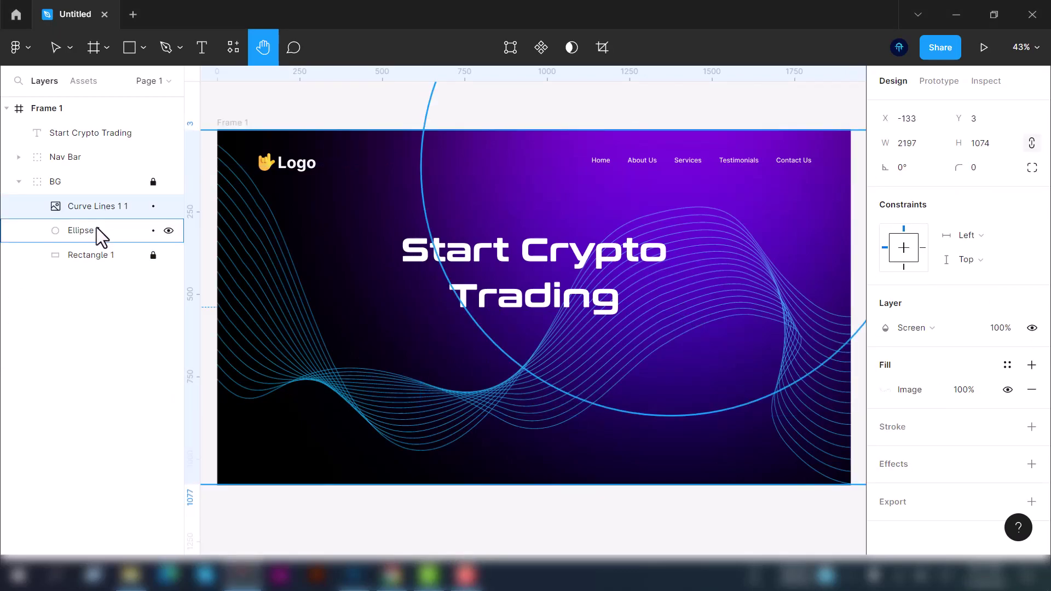
left_click(96, 228)
left_click(97, 209)
left_click(92, 236)
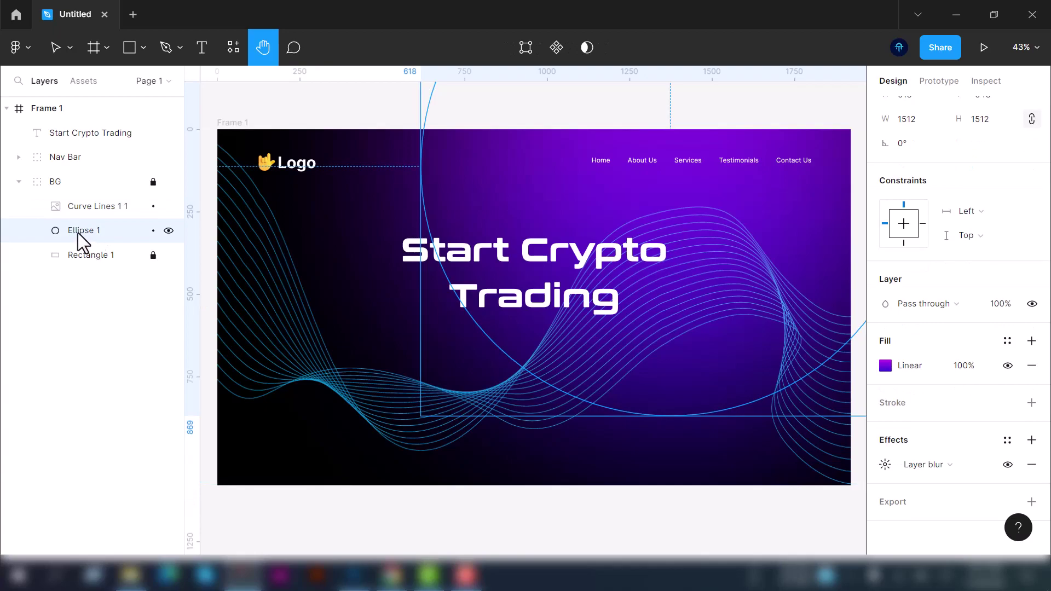
left_click_drag(78, 229, 69, 203)
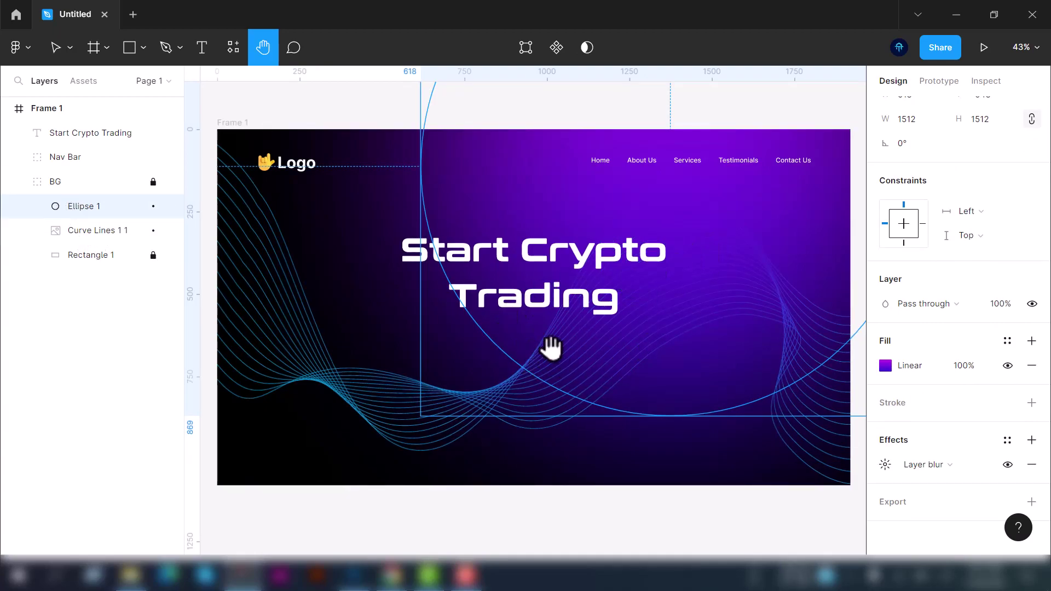
left_click(77, 231)
left_click_drag(83, 236, 67, 199)
Add a 'Get Started Now' text layer in Conthrax Bold at size 30
key("Escape")
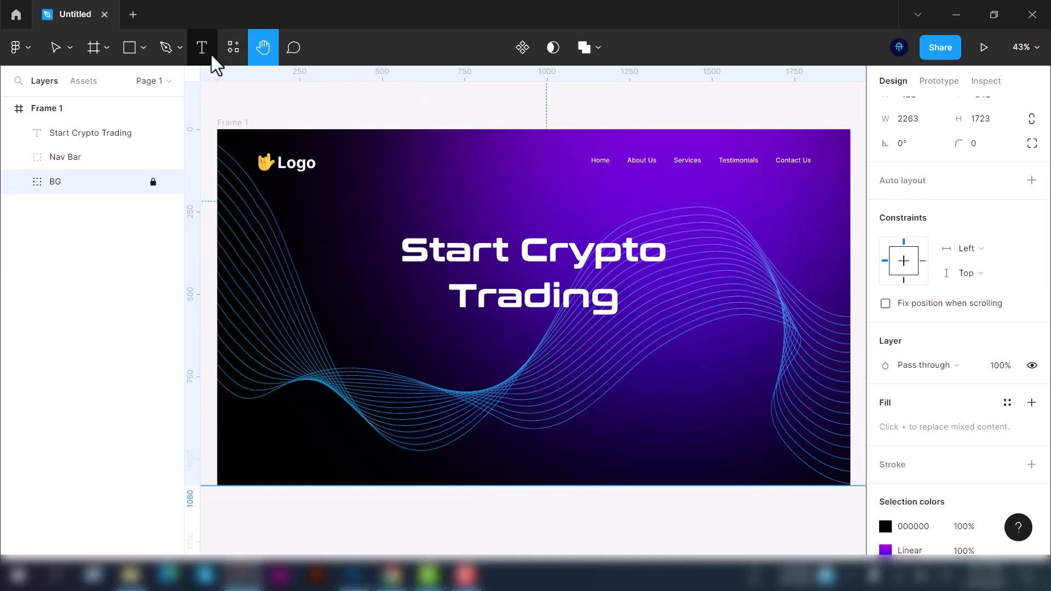
left_click(208, 55)
left_click(530, 347)
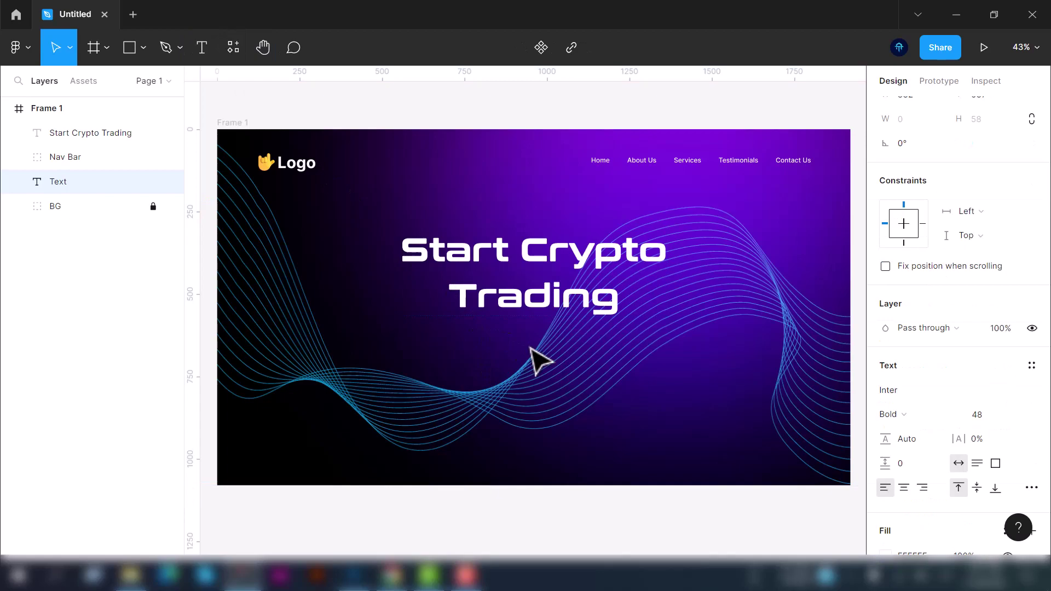
type("Get Started Now")
key("ctrl+a")
left_click(903, 390)
left_click(969, 335)
key("Escape")
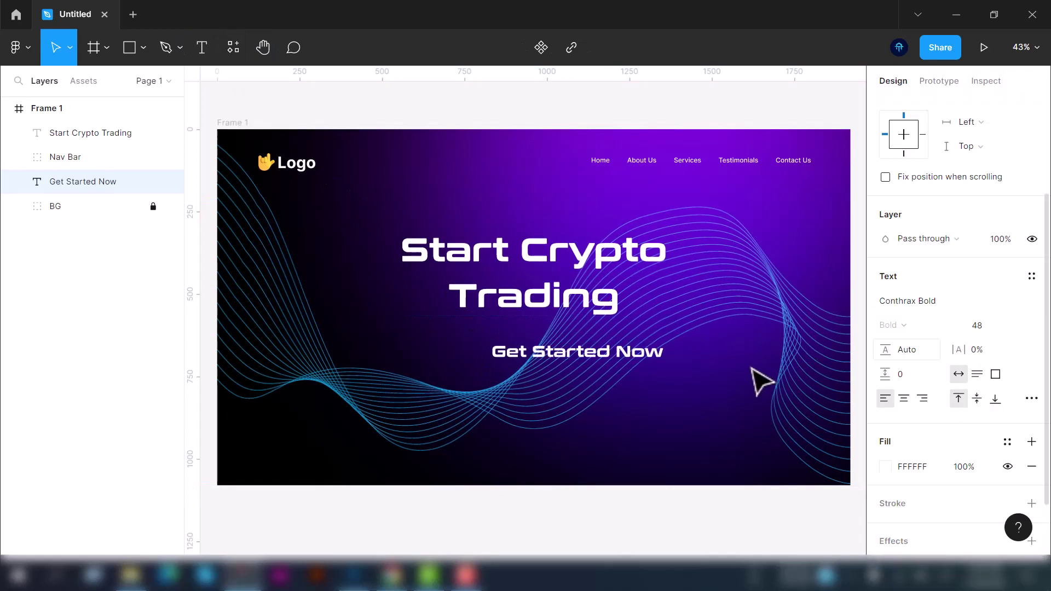
left_click(991, 324)
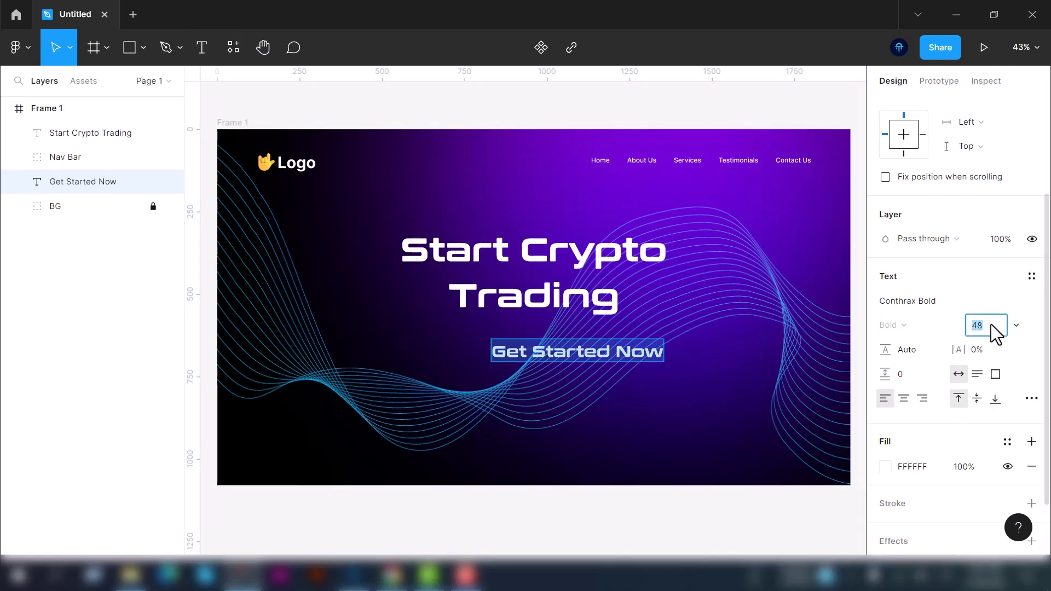
key("Return")
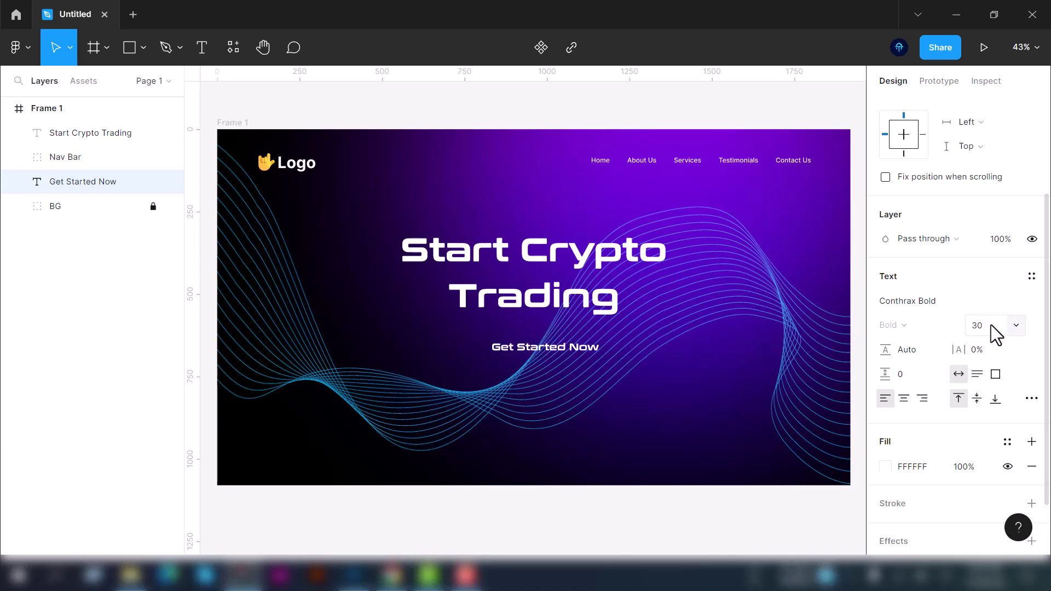
Draw a rectangle below the headline with the Rectangle tool
left_click(137, 53)
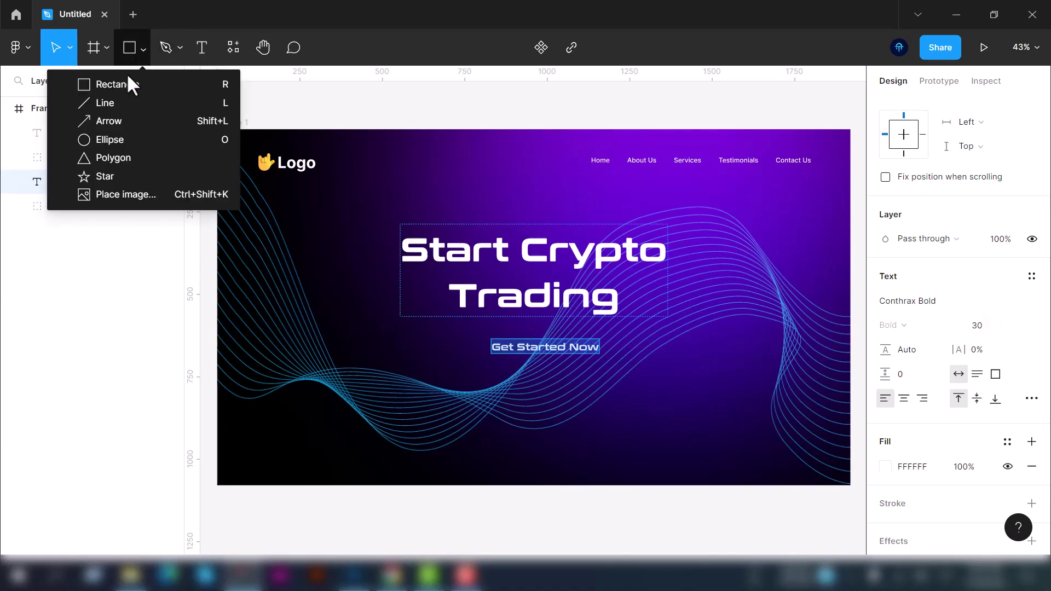
left_click(120, 85)
left_click_drag(465, 325, 625, 362)
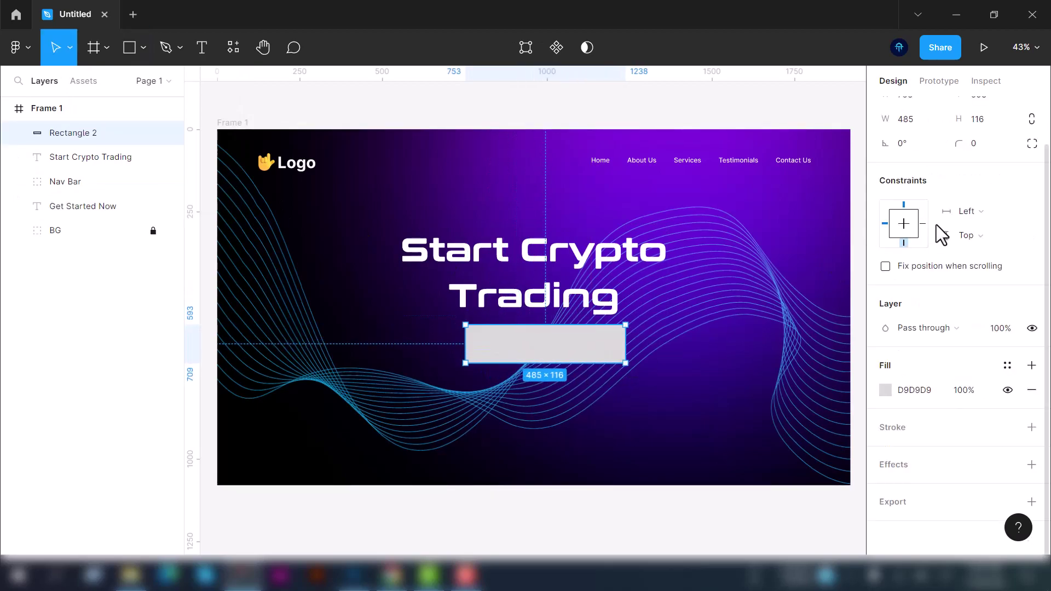
scroll(968, 164, "up", 2)
Size the rectangle to 400×80 with corner radius 50
left_click(975, 178)
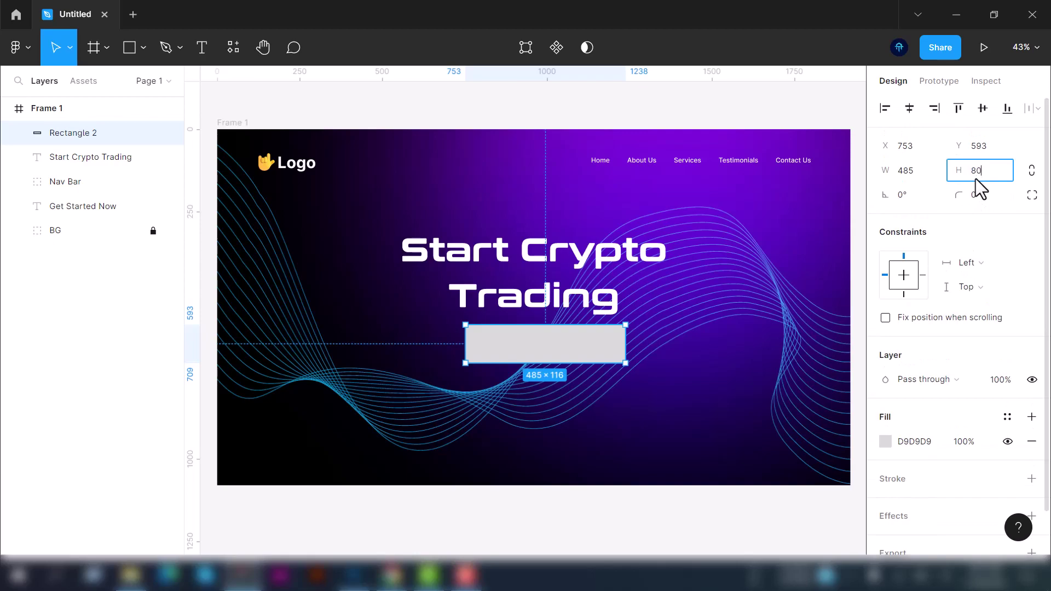
type("80")
key("Return")
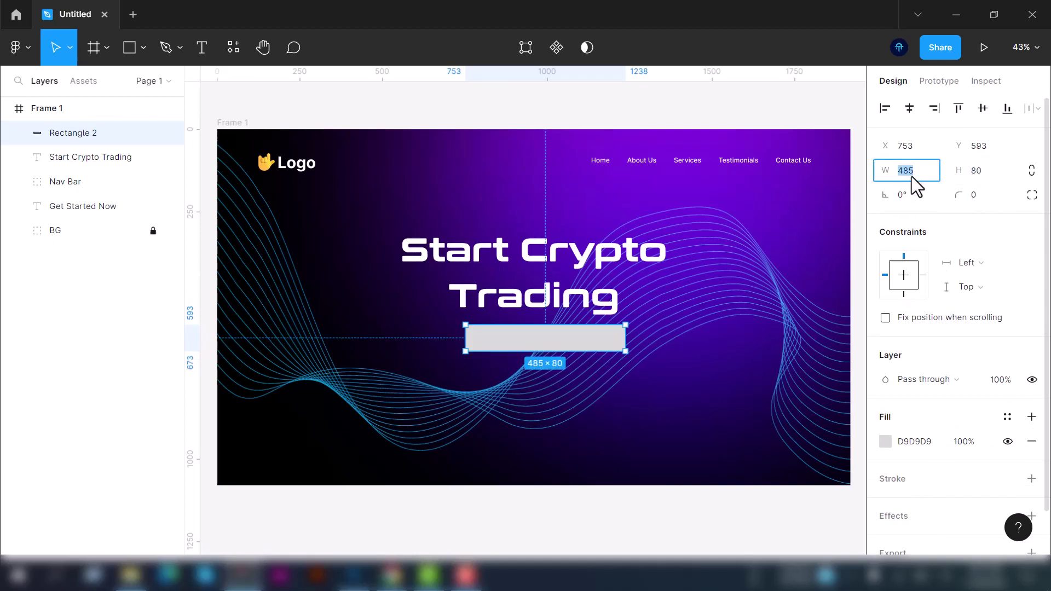
left_click(912, 177)
type("400")
key("Return")
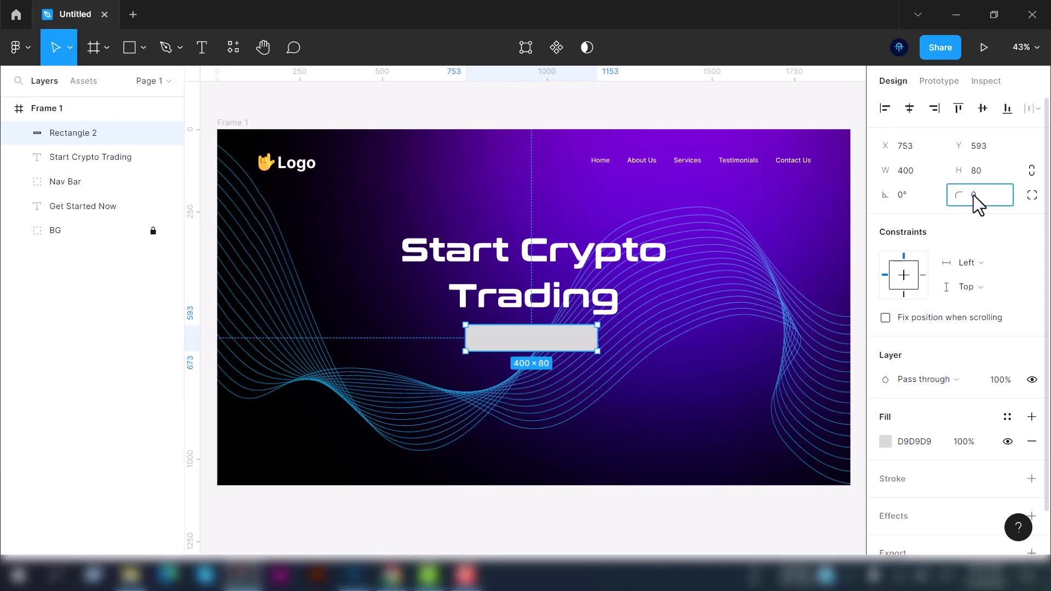
type("50")
key("Return")
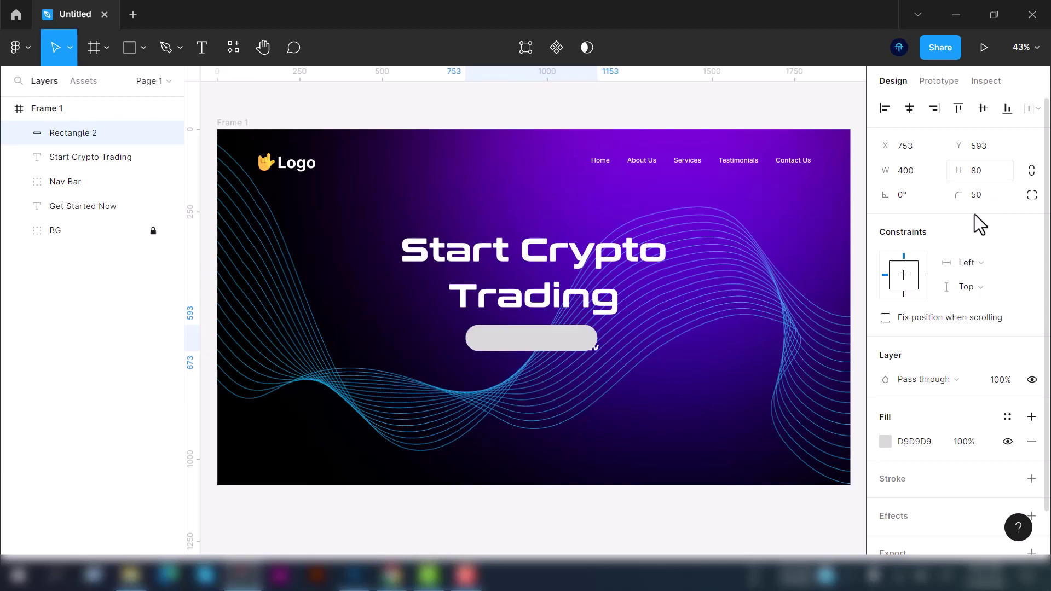
scroll(883, 405, "down", 2)
Fill the rectangle red FD3939, send it behind the label, and enlarge it to 450×90
left_click(885, 388)
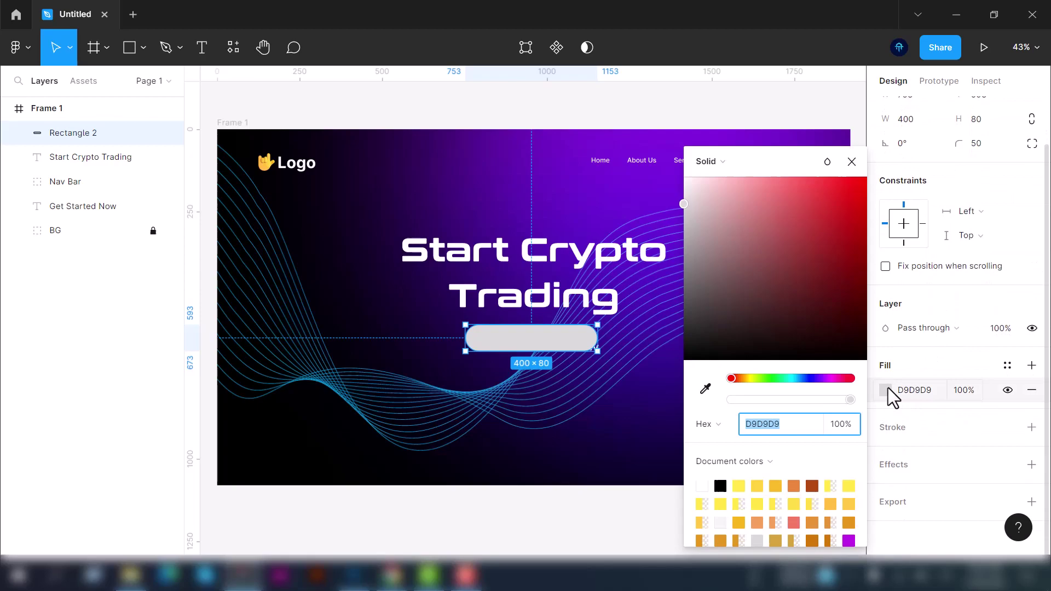
left_click_drag(858, 185, 809, 179)
key("Escape")
key("ctrl+[")
left_click(561, 361, "shift")
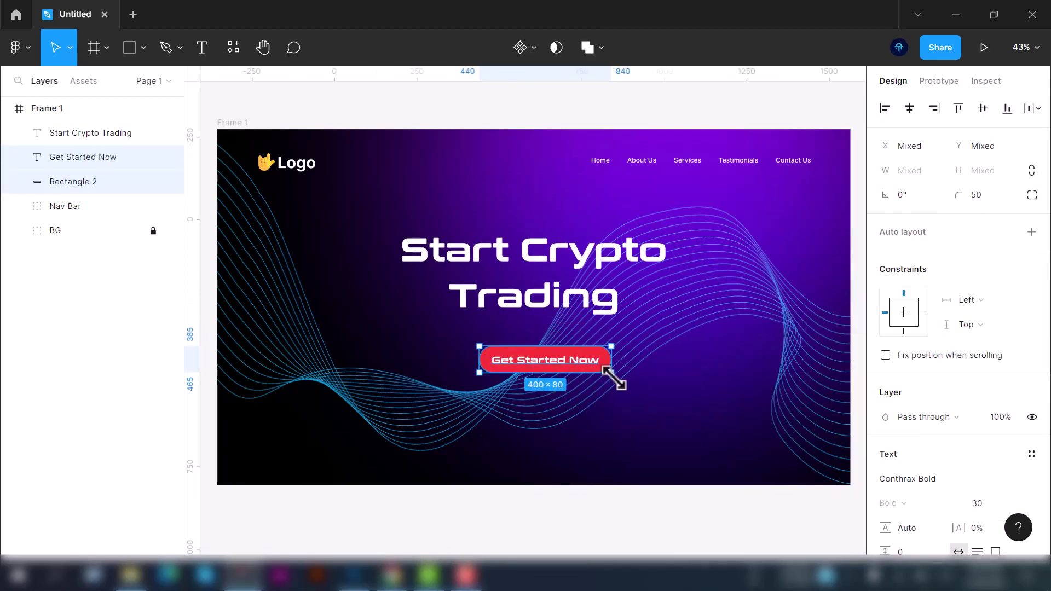
left_click(97, 182)
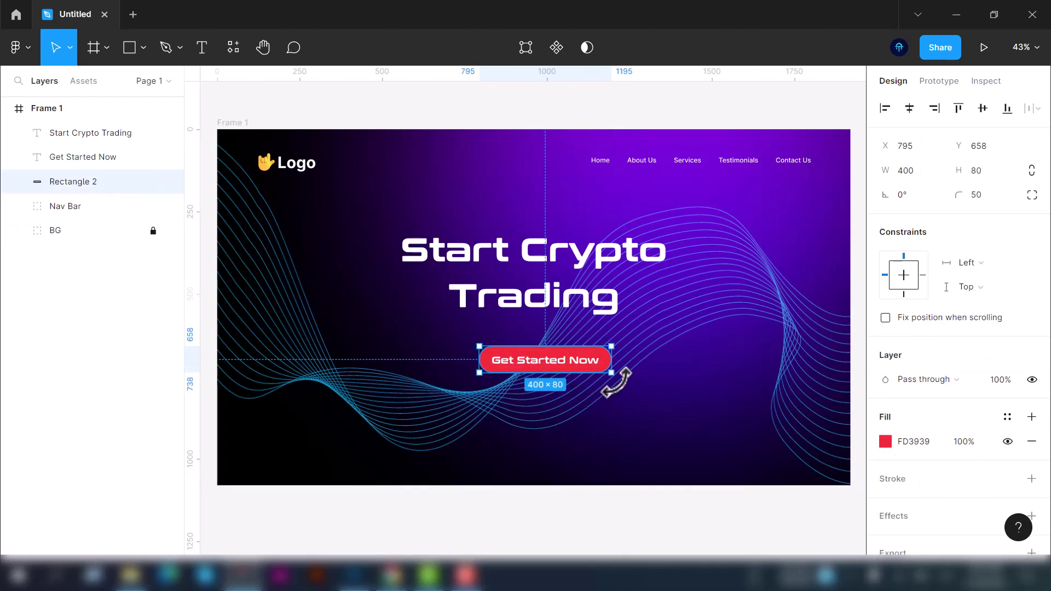
left_click_drag(610, 372, 627, 376)
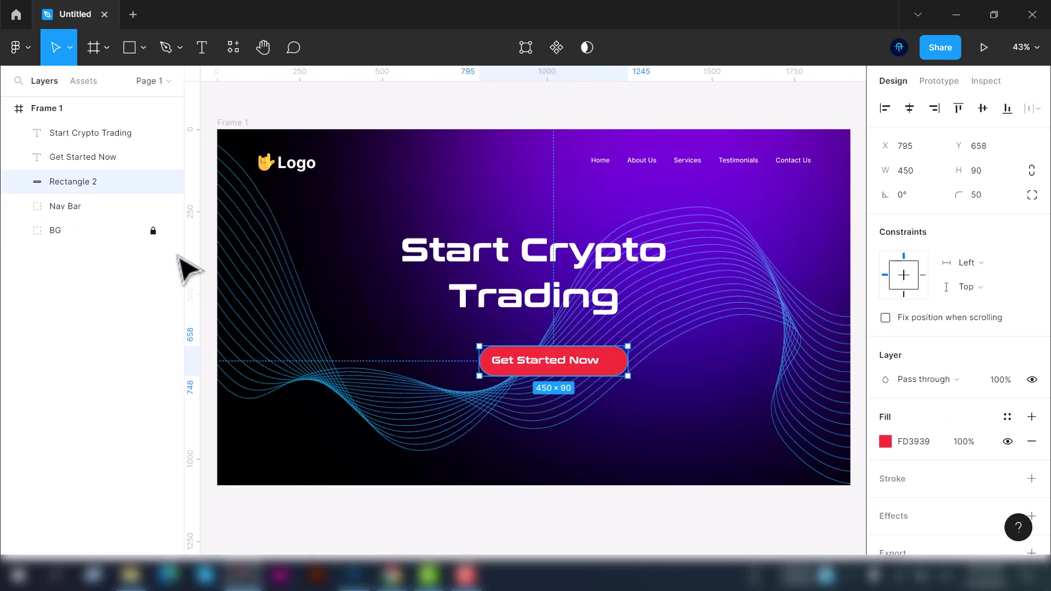
Group the label and rectangle as CTA and centre it horizontally in the frame
left_click(96, 166, "shift")
key("ctrl+g")
left_click(911, 115)
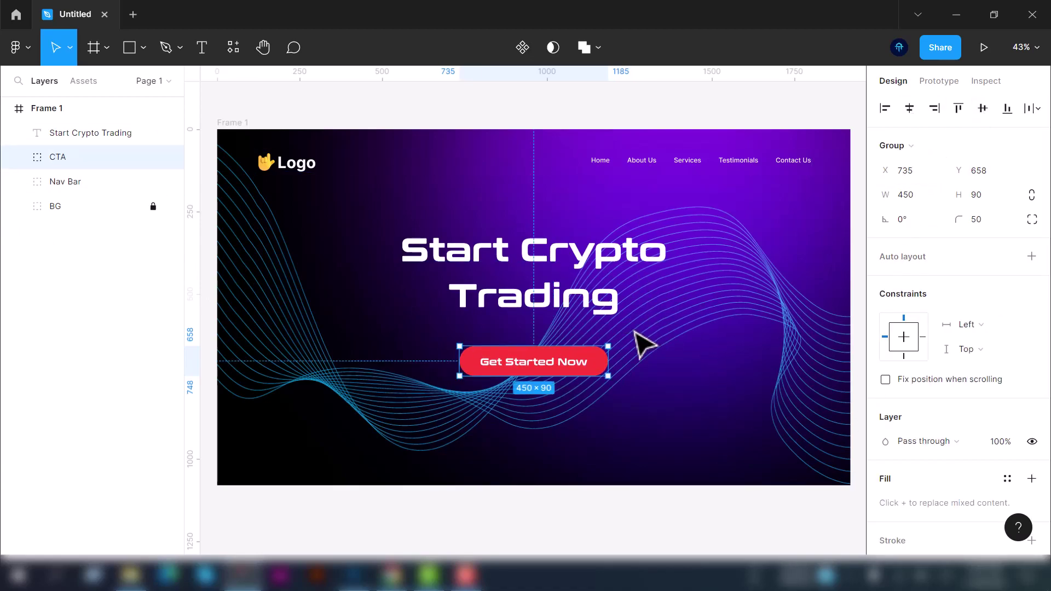
key("Return")
left_click(104, 210)
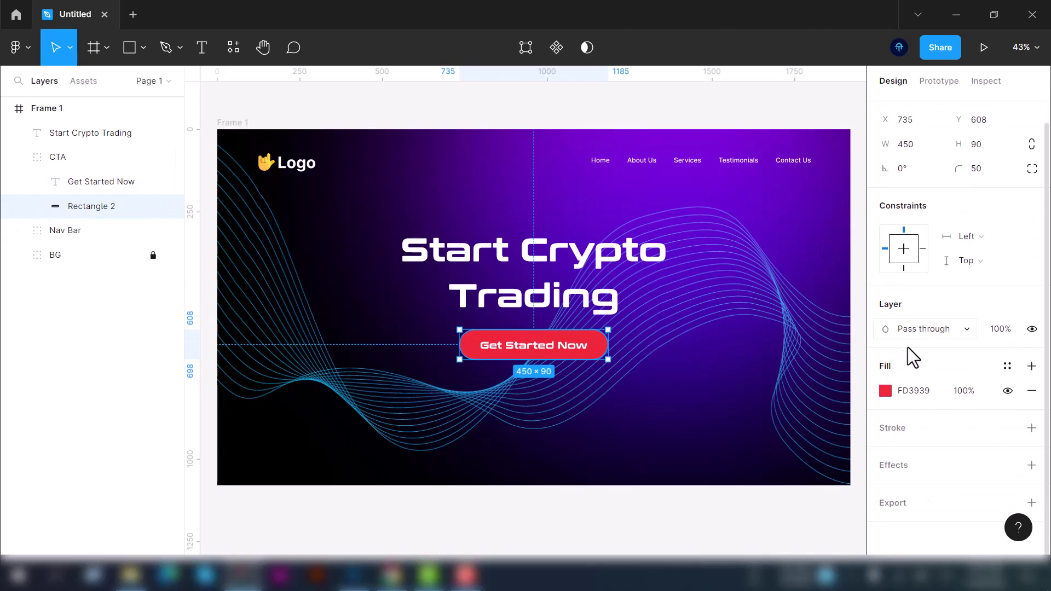
Add a drop shadow to the button and set its blur to 44
left_click(1026, 466)
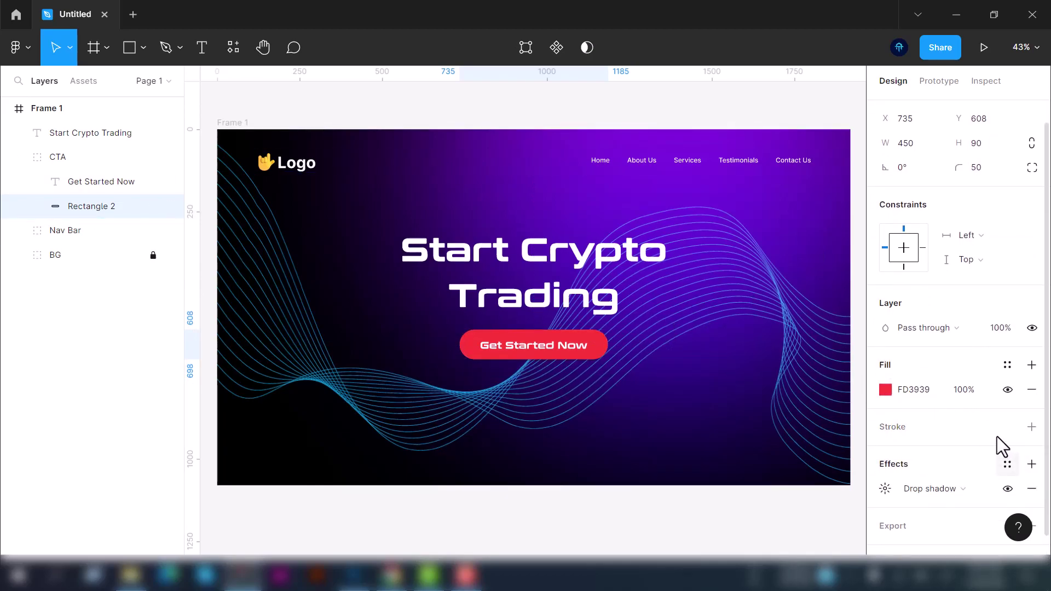
scroll(1002, 416, "down", 1)
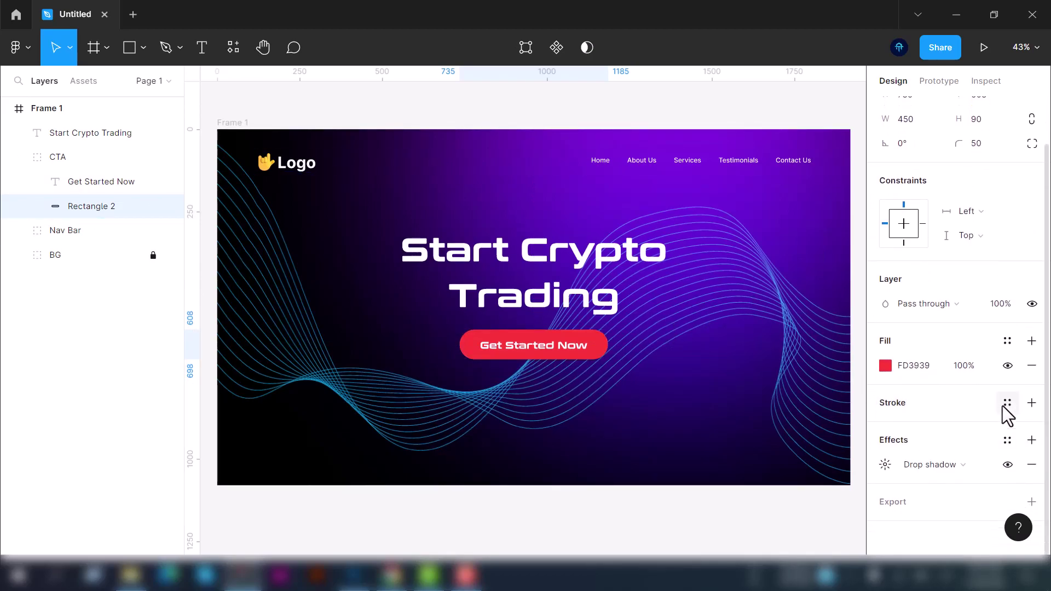
left_click(961, 467)
left_click(950, 464)
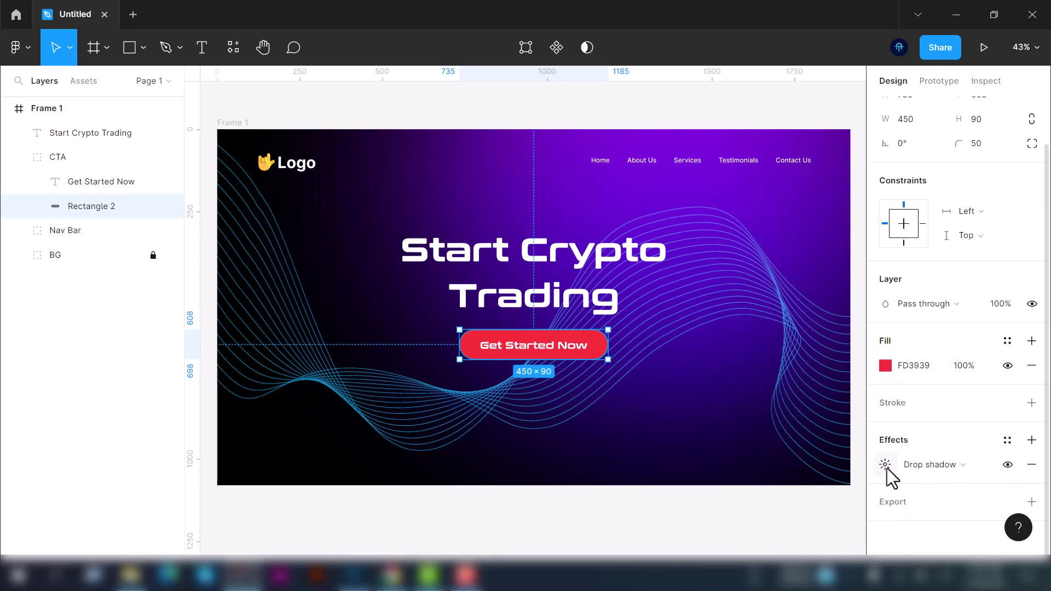
left_click(885, 464)
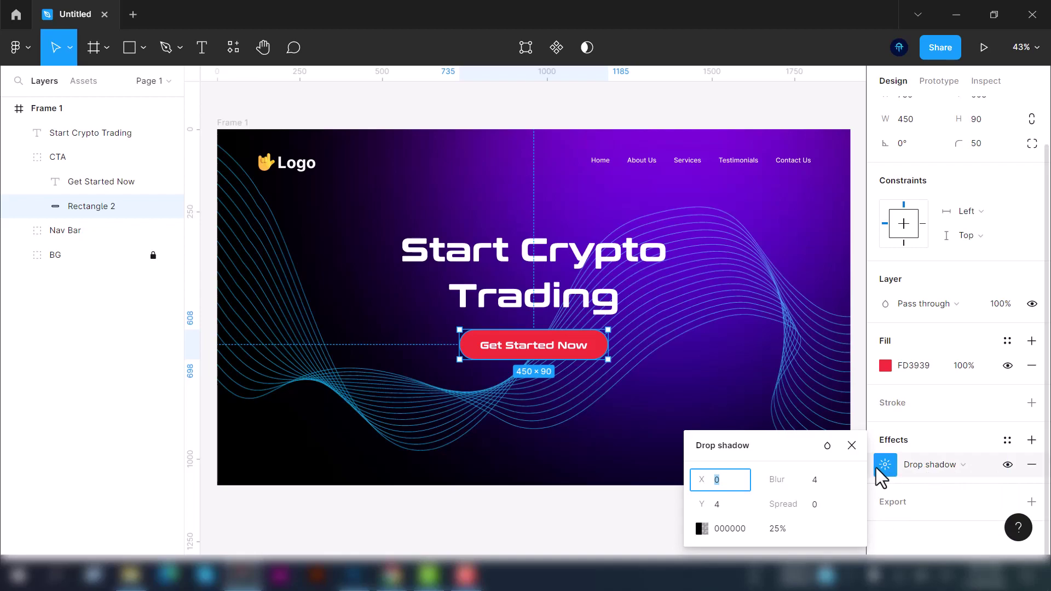
left_click(825, 492)
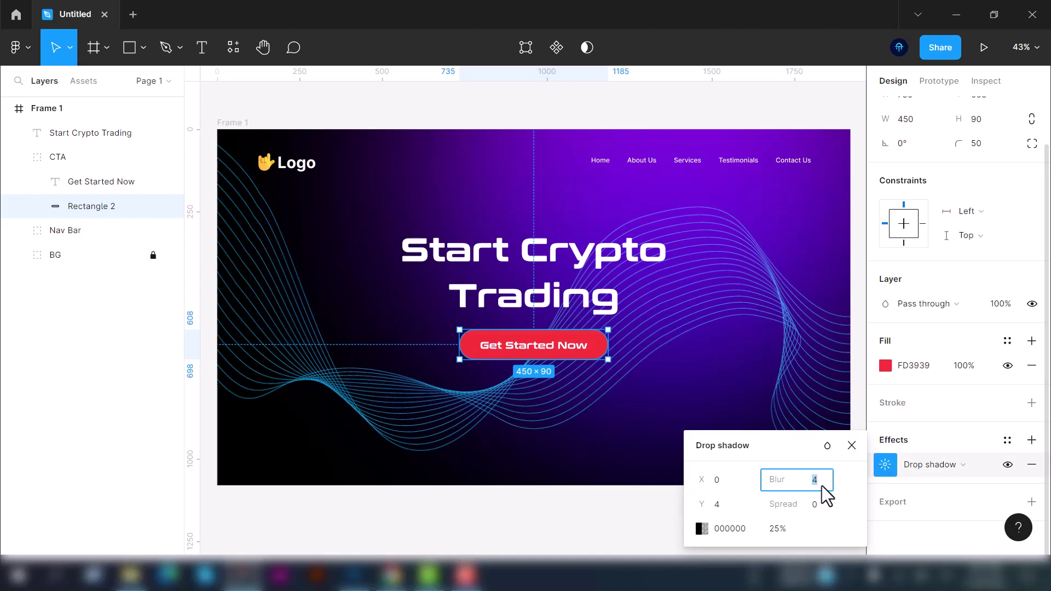
type("44")
Set the drop shadow's spread to 40
left_click(819, 509)
key("Left")
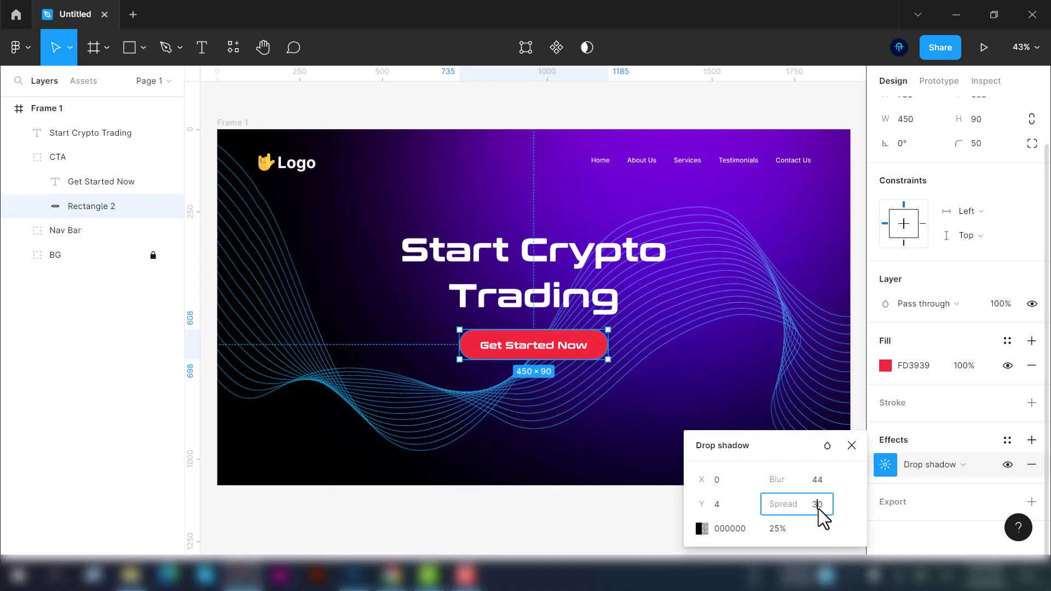
scroll(630, 364, "up", 2)
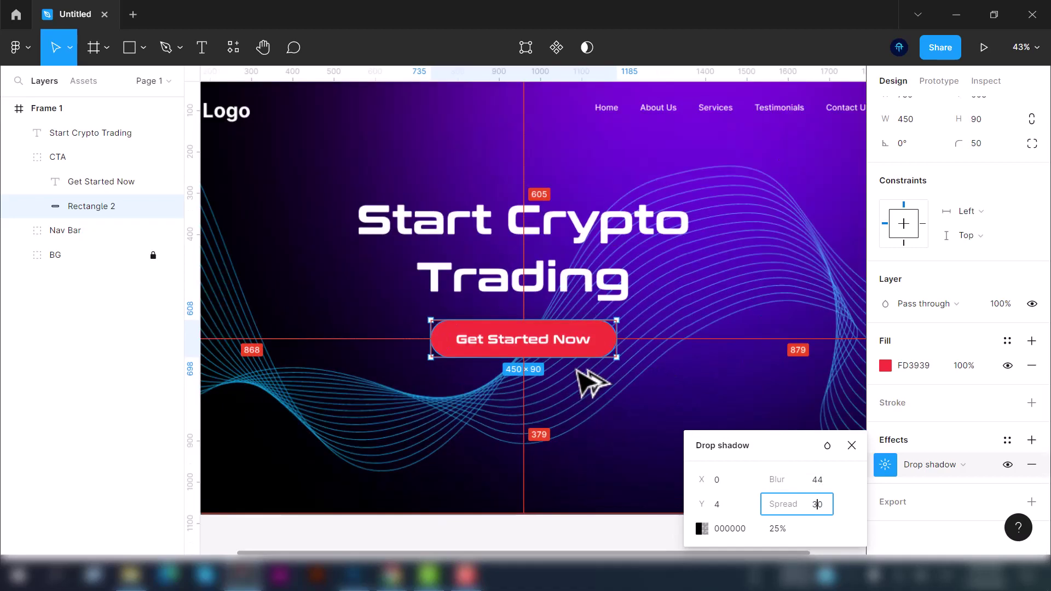
scroll(576, 370, "up", 5)
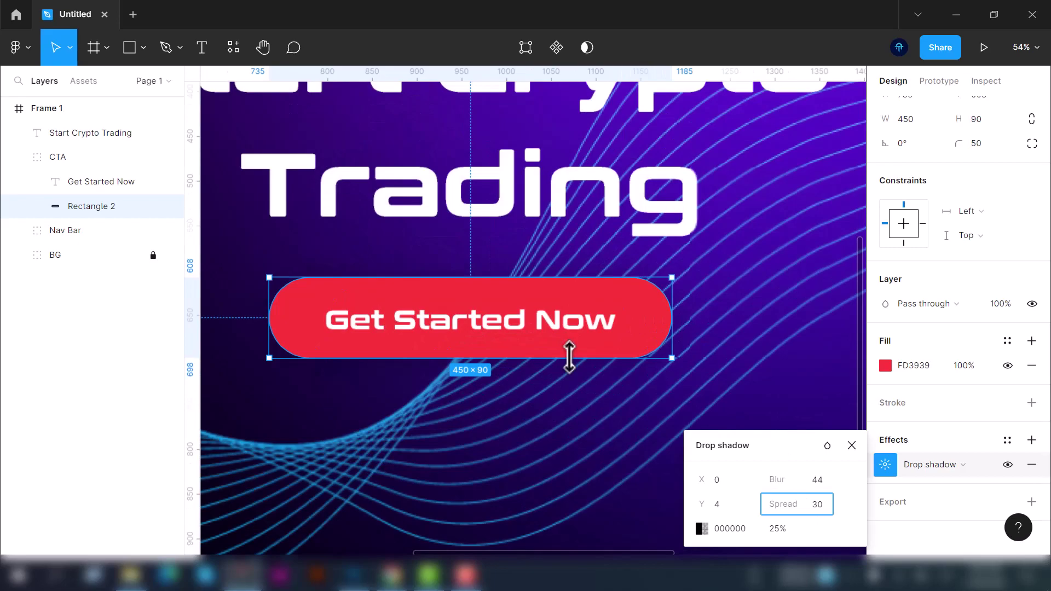
left_click(821, 504)
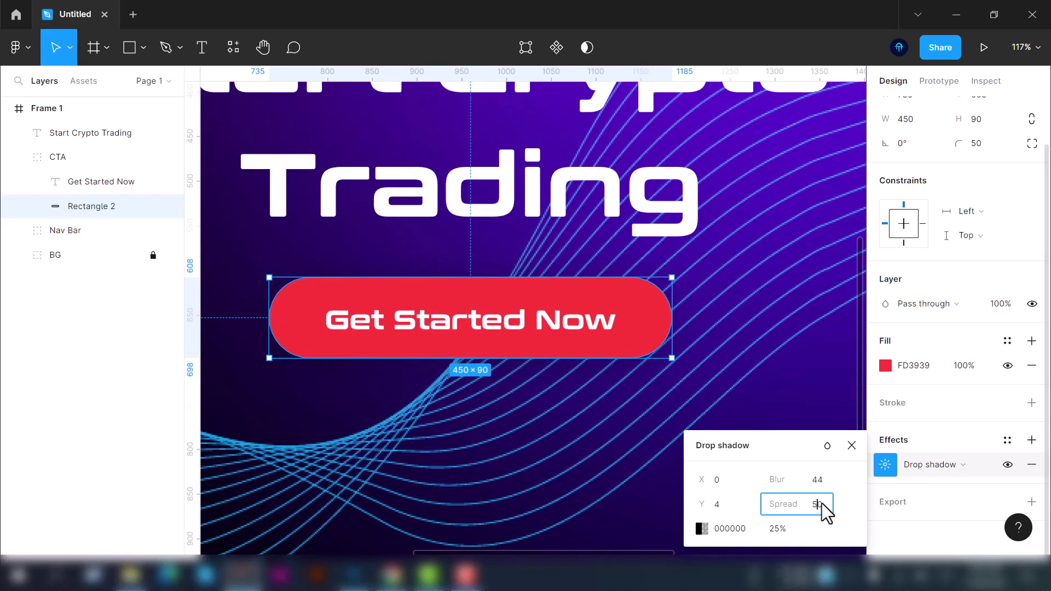
key("Return")
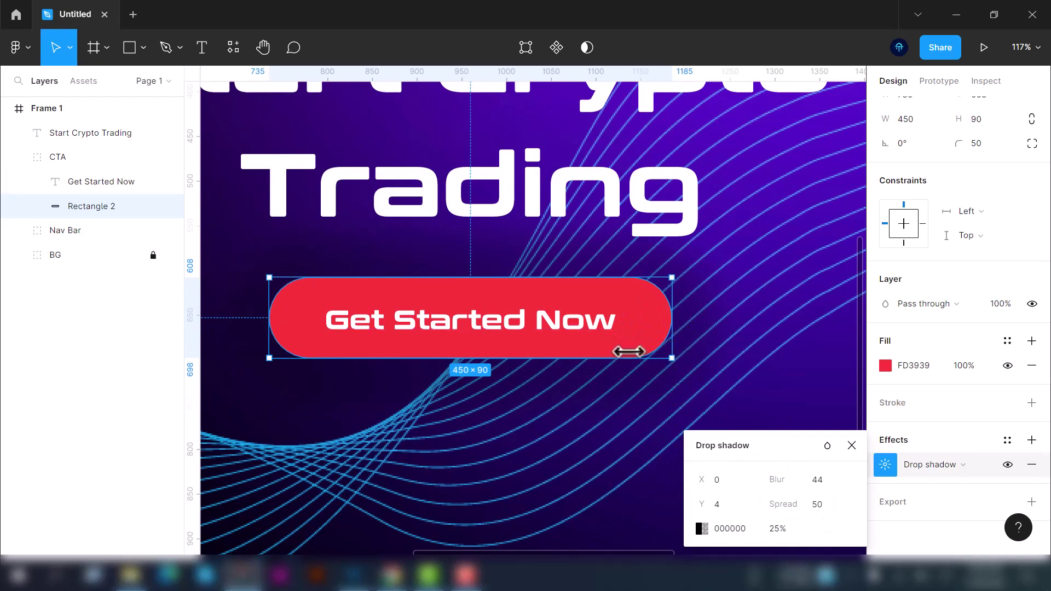
left_click(820, 508)
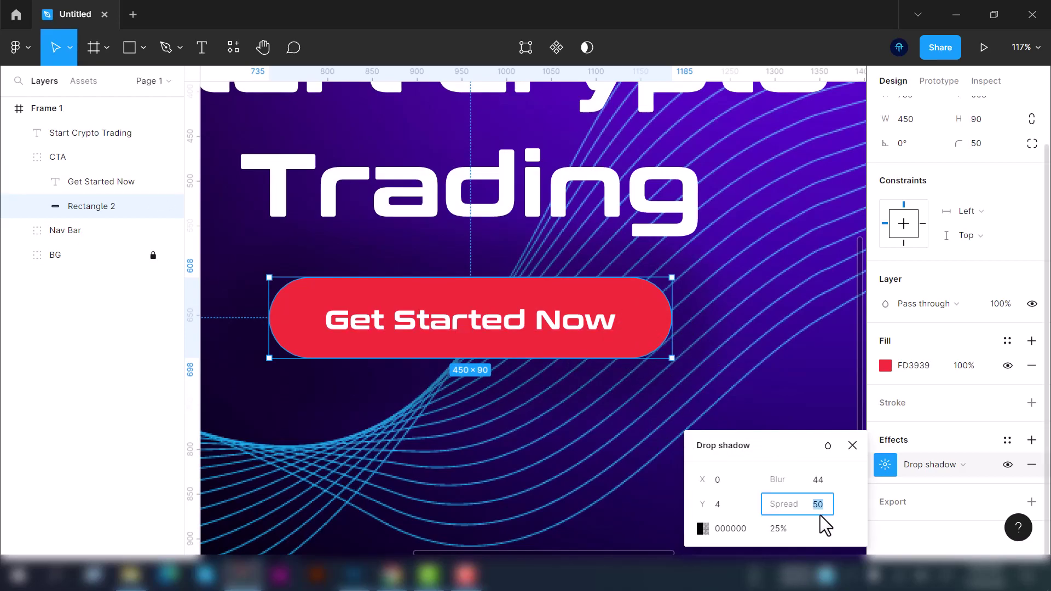
key("BackSpace")
type("4")
key("Return")
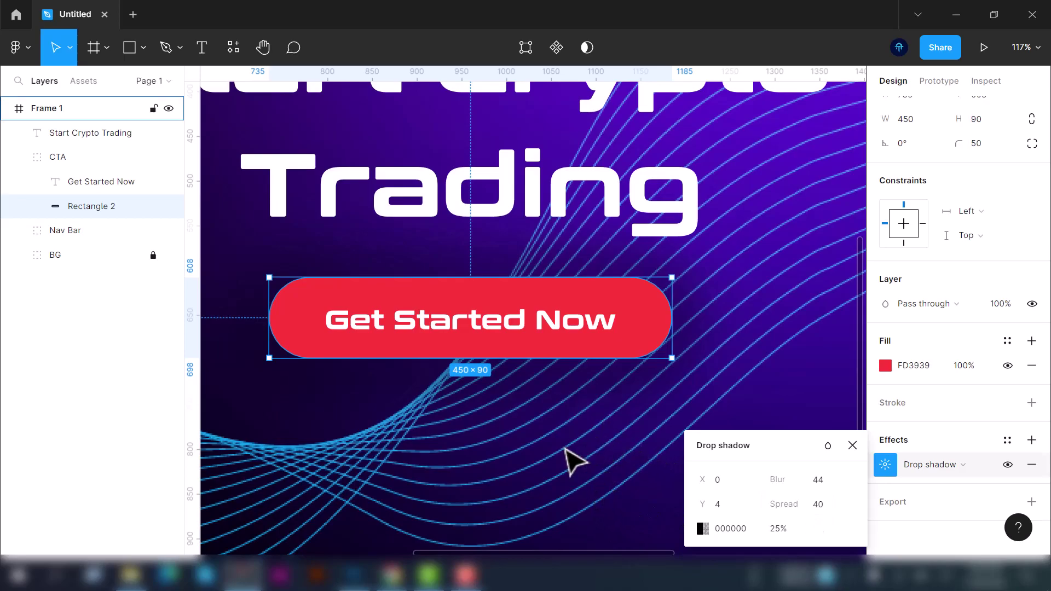
scroll(566, 450, "down", 5)
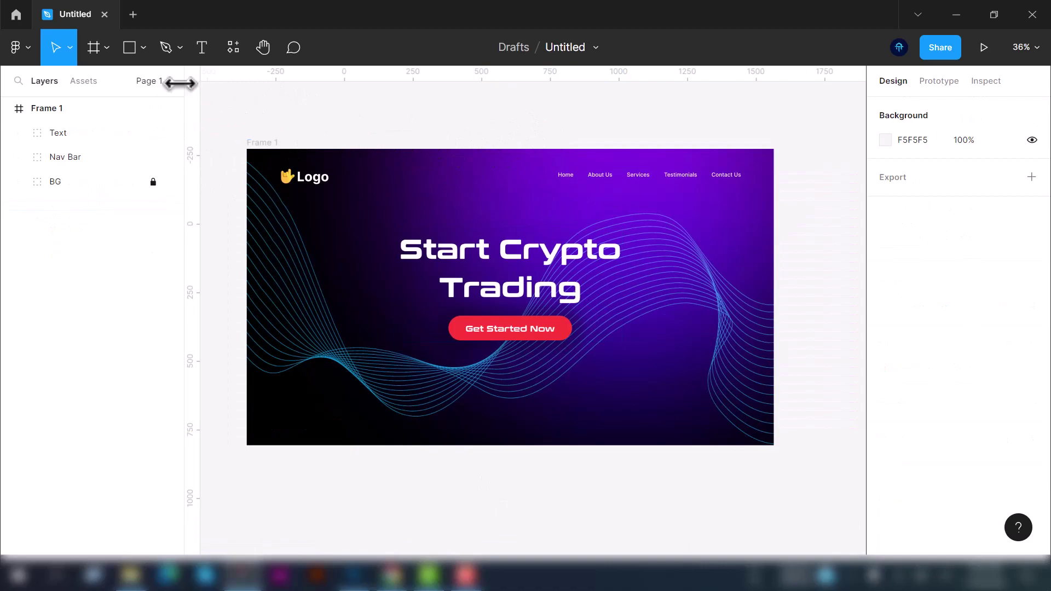
Draw a closed triangle path near the frame's bottom-left with the Pen tool
left_click(171, 46)
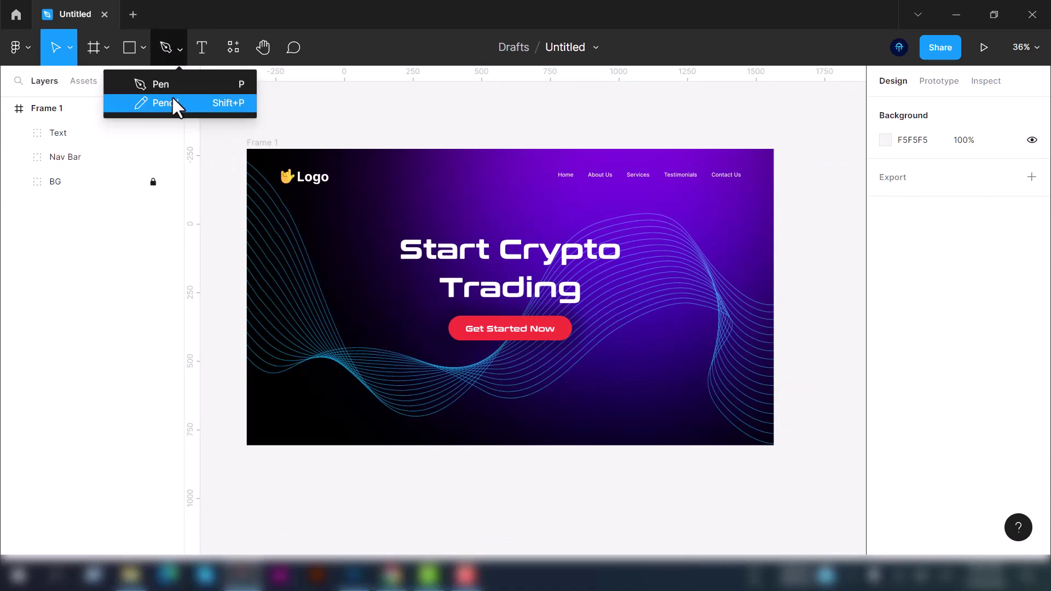
key("p")
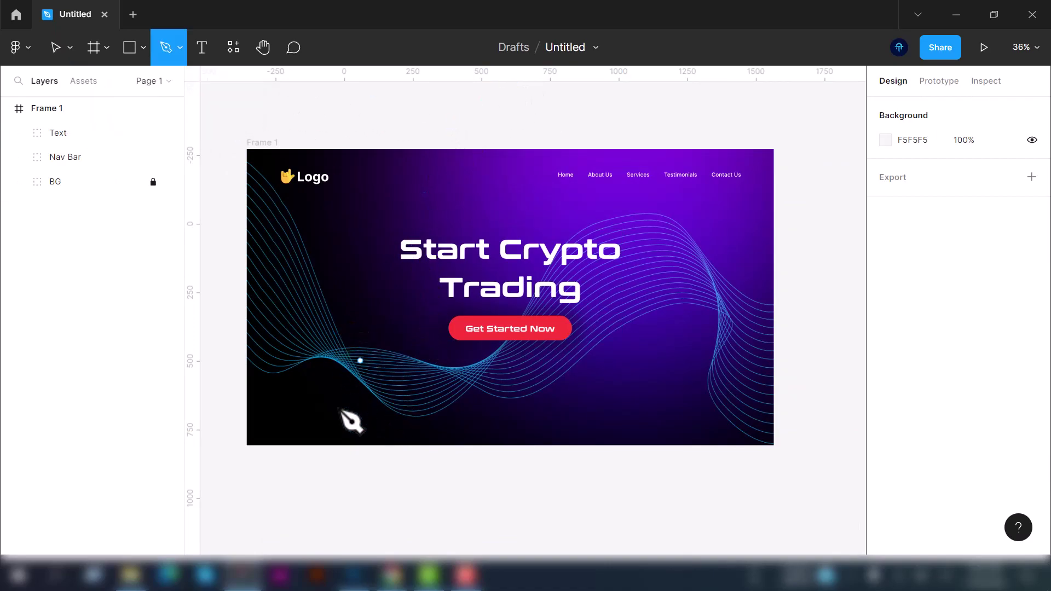
left_click(320, 378)
left_click(315, 472)
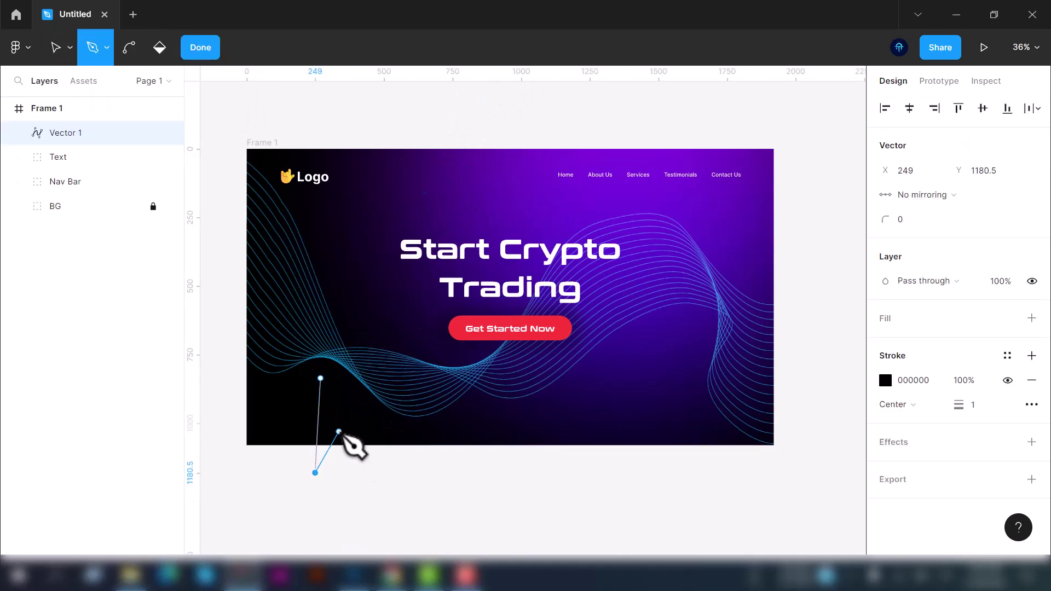
left_click(349, 463)
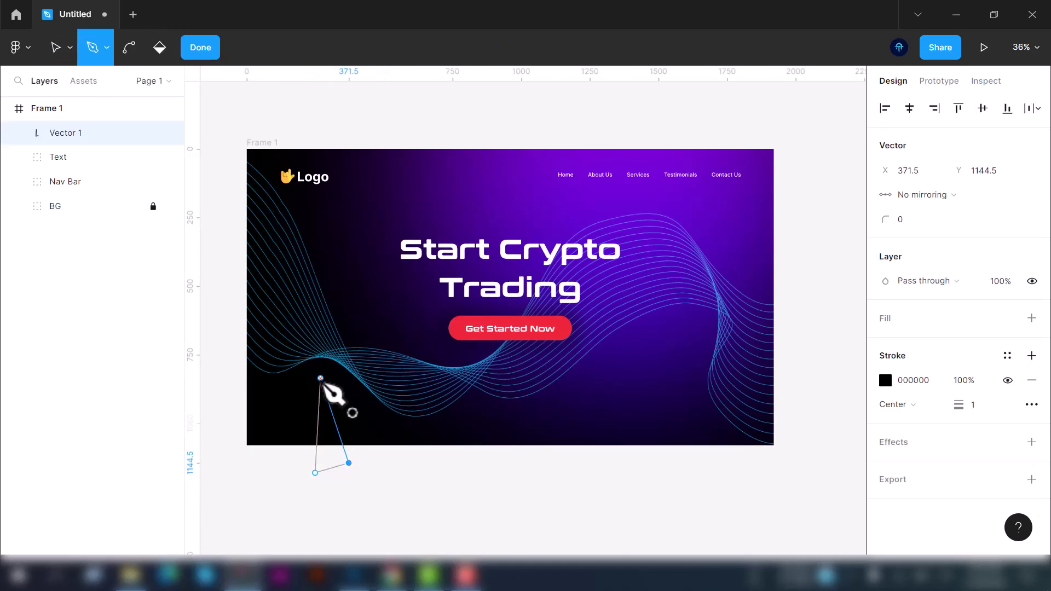
left_click(320, 378)
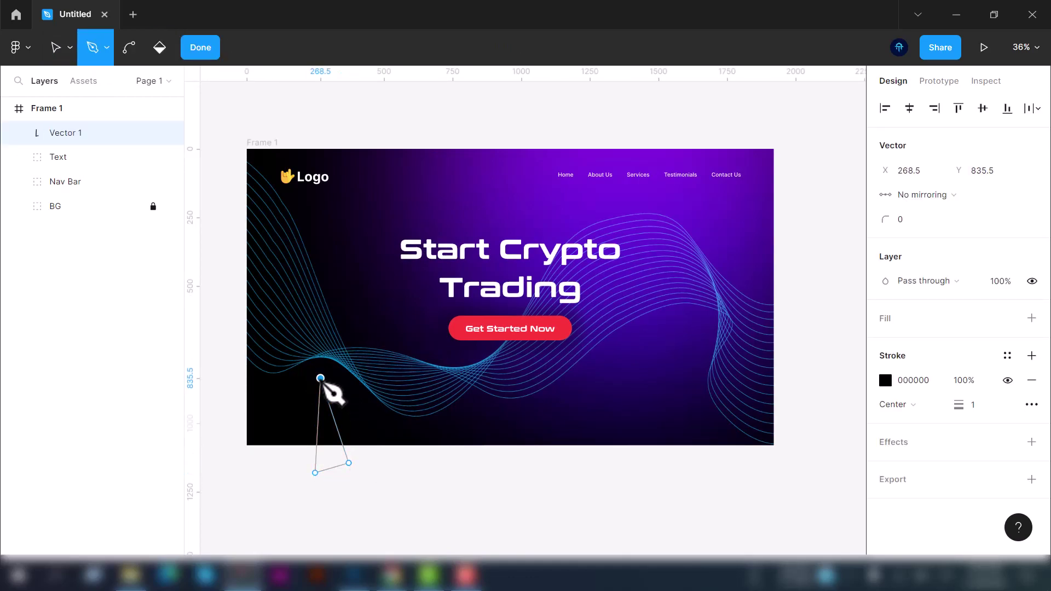
left_click(202, 53)
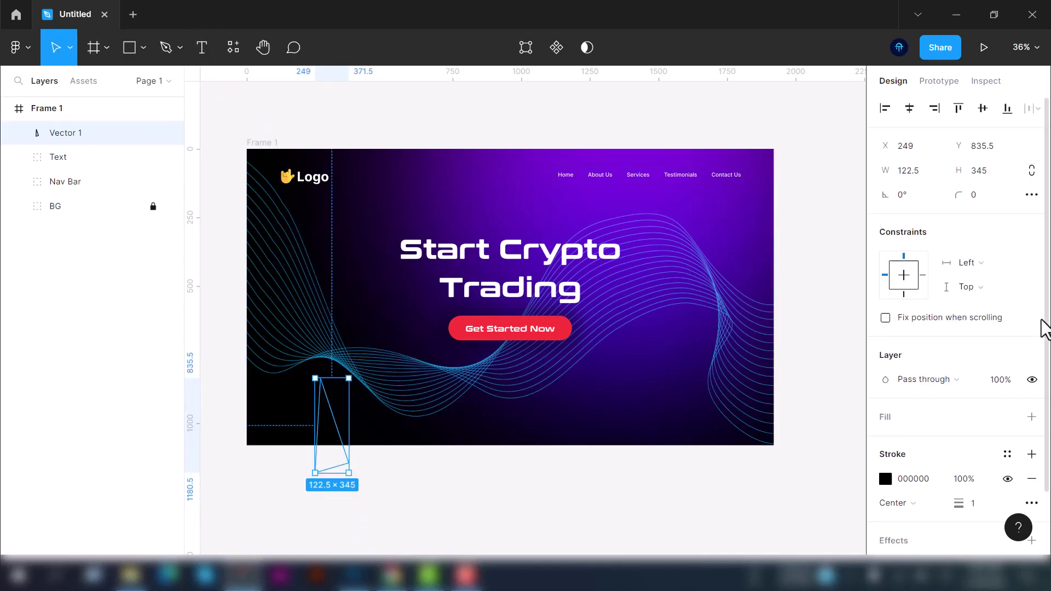
Give the triangle a white FFFFFF stroke of weight 3
scroll(1018, 383, "down", 2)
left_click(886, 404)
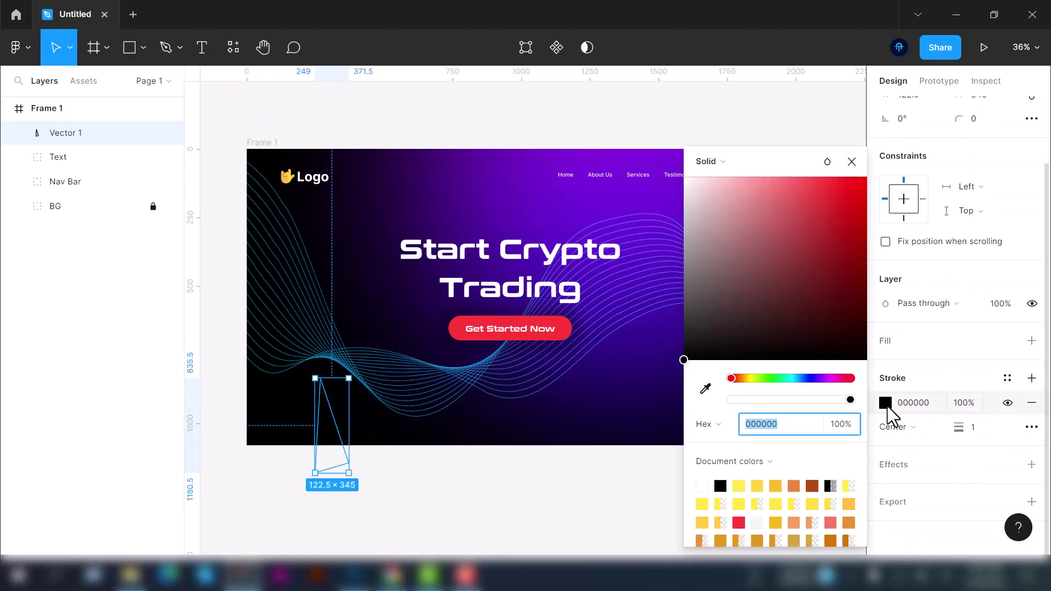
left_click_drag(788, 325, 683, 153)
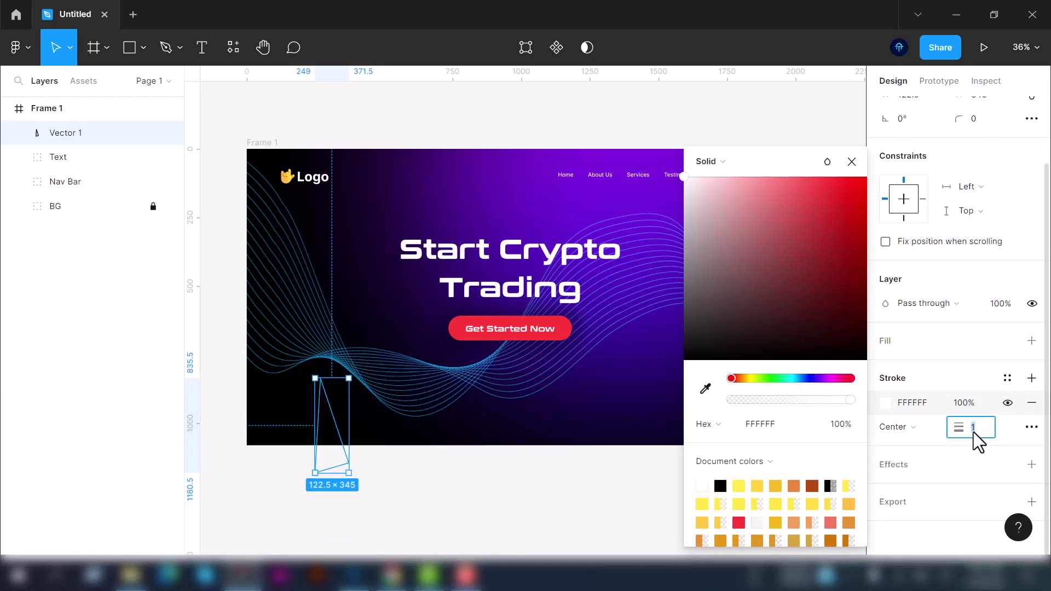
type("3")
key("Return")
left_click(873, 188)
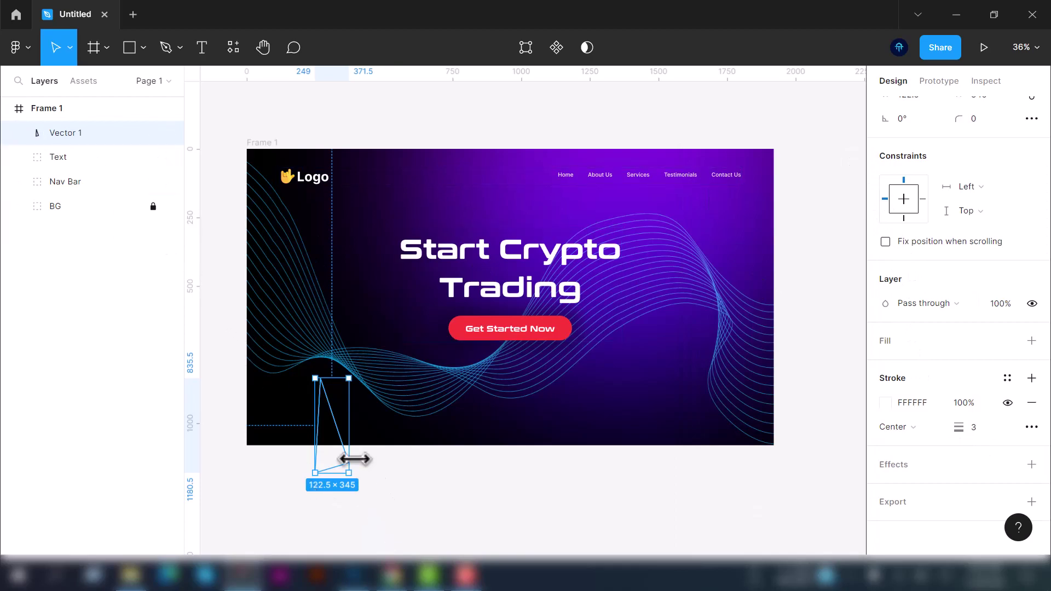
Duplicate the triangle upward, rotate it to 150°, and give it a green 09F484 stroke
left_click_drag(348, 383, 434, 164)
left_click_drag(356, 173, 478, 133)
scroll(916, 405, "down", 2)
left_click(886, 404)
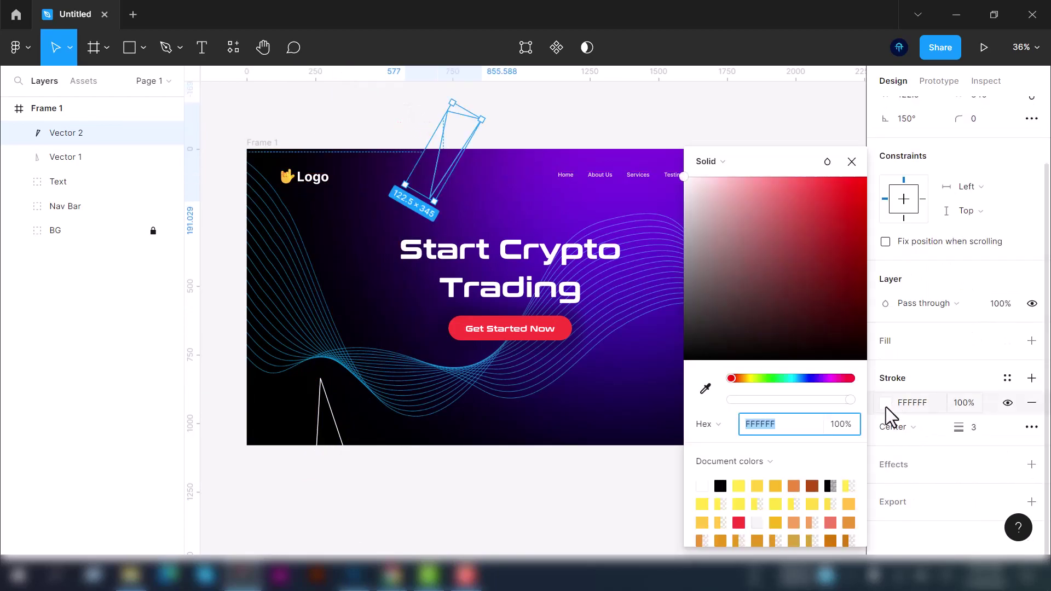
left_click(782, 379)
mouse_move(812, 219)
left_mouse_down()
mouse_move(861, 189)
mouse_move(845, 191)
left_mouse_up()
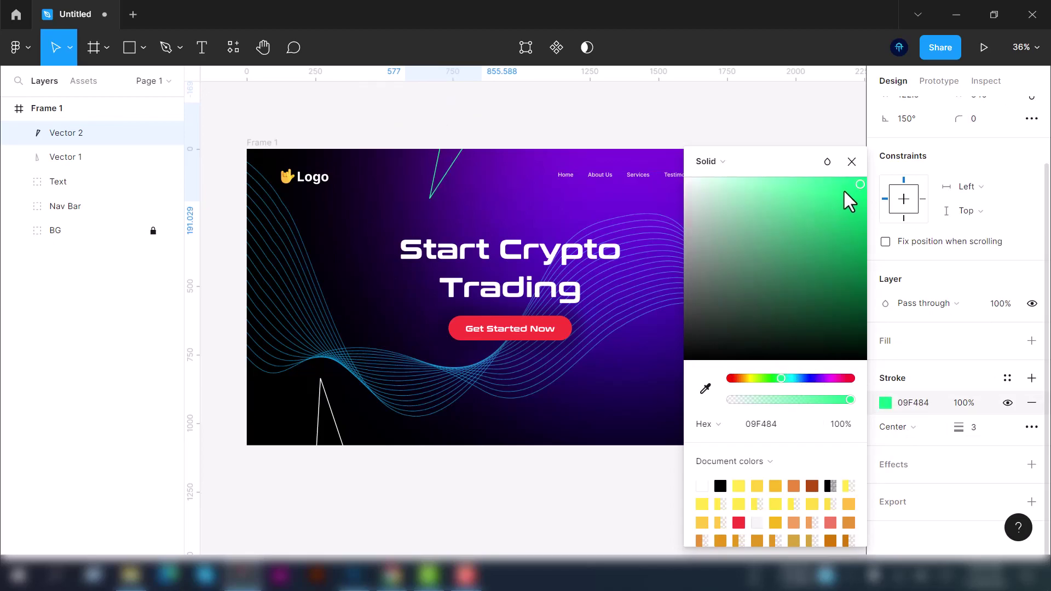
left_click(468, 493)
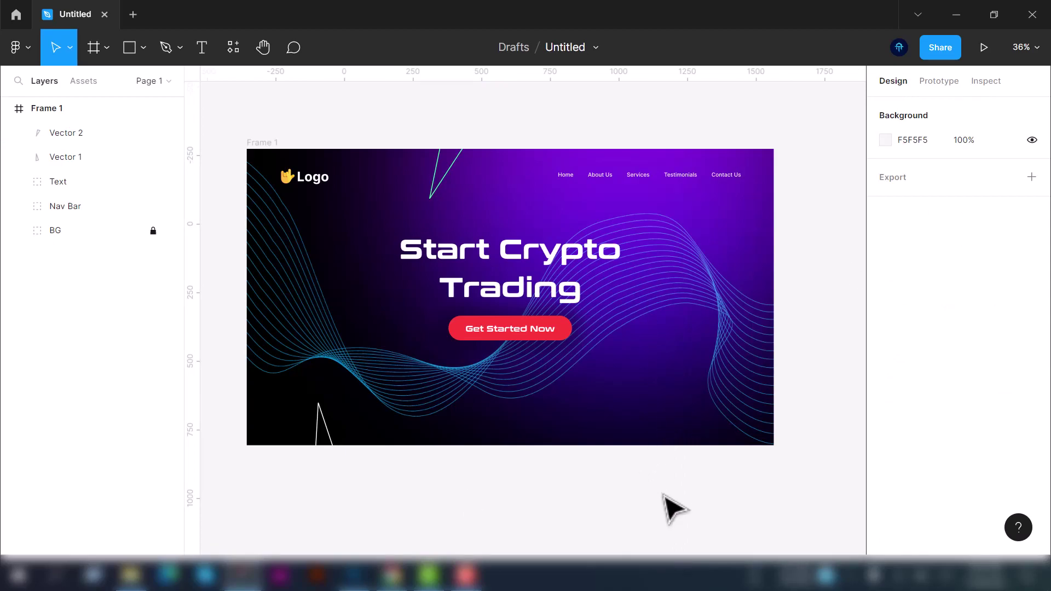
Pencil-draw a vertical line near the right edge, add a second beside it, group as Slider, centre vertically
left_click(179, 47)
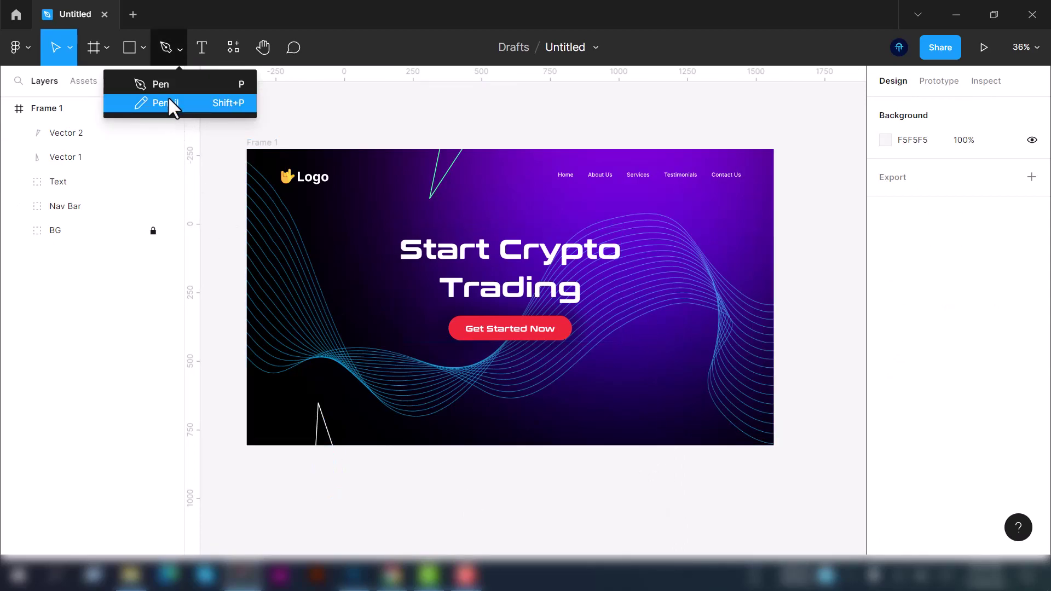
left_click(168, 103)
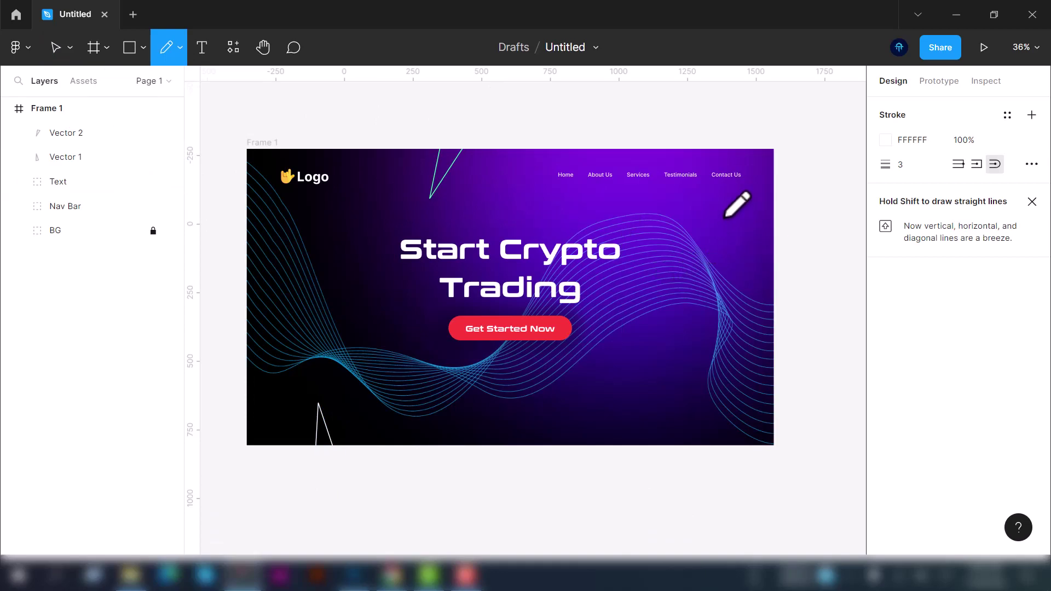
left_click_drag(725, 217, 731, 255)
key("Escape")
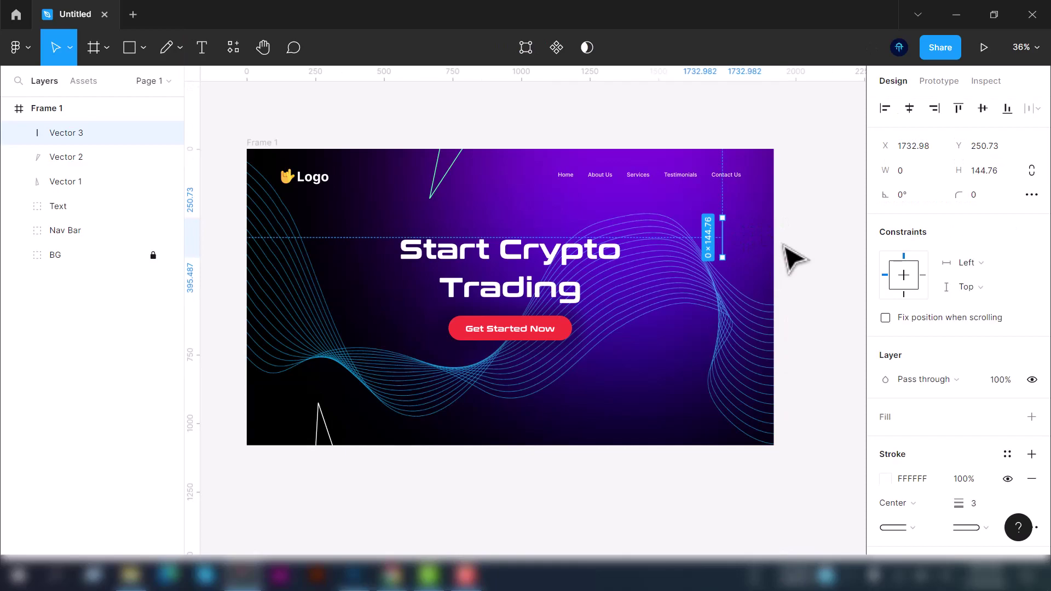
key("shift+Right")
key("shift+Right")
key("shift+Right")
key("shift+Right")
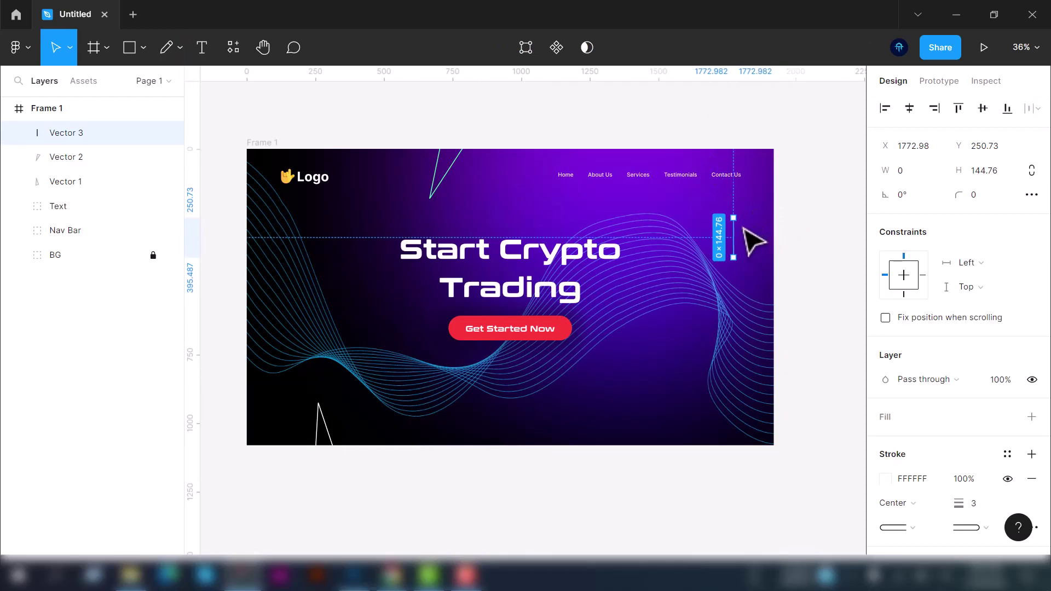
key("alt")
left_click(750, 287)
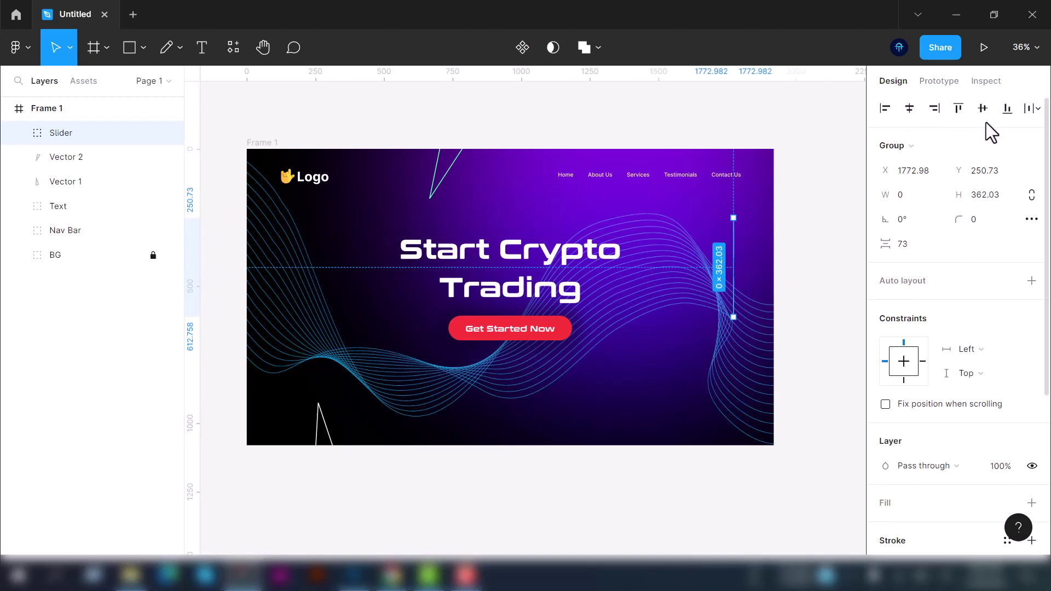
left_click(982, 109)
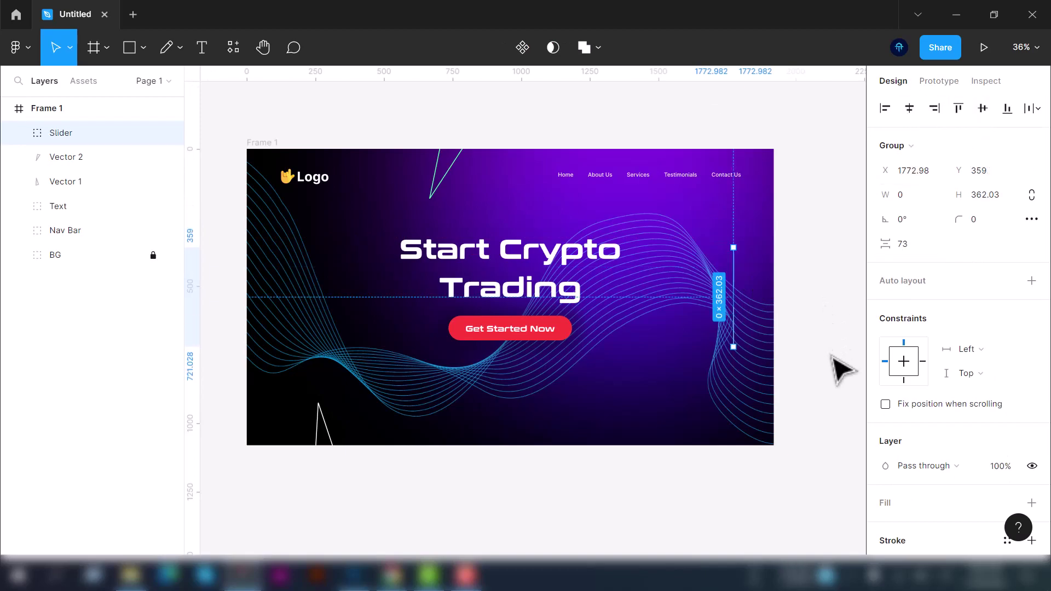
left_click(723, 541)
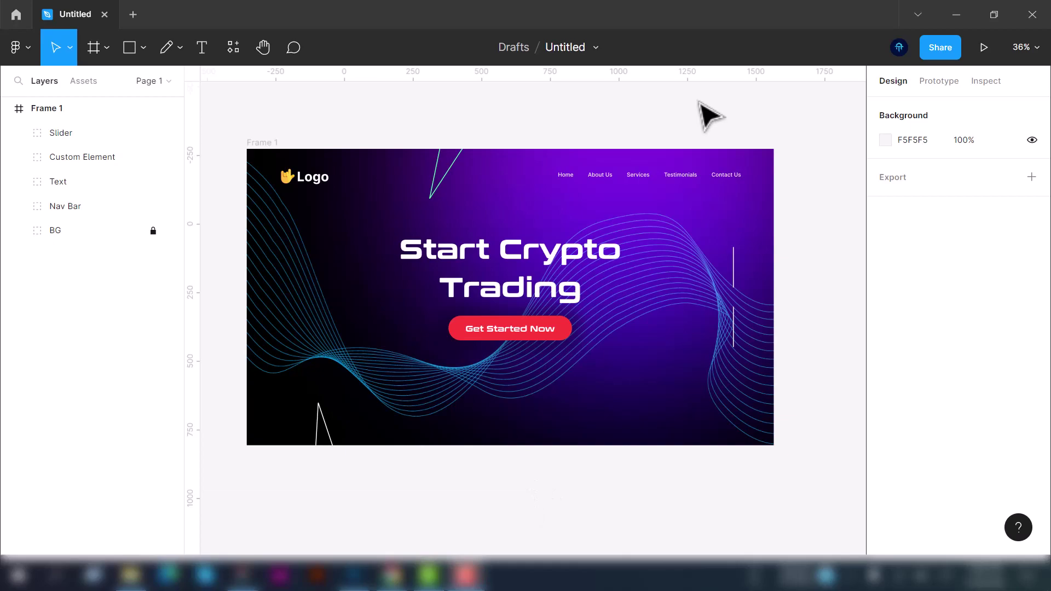
Zoom to 43%, select the Slider lines group, then collapse Frame 1 in the Layers panel
scroll(390, 174, "up", 2)
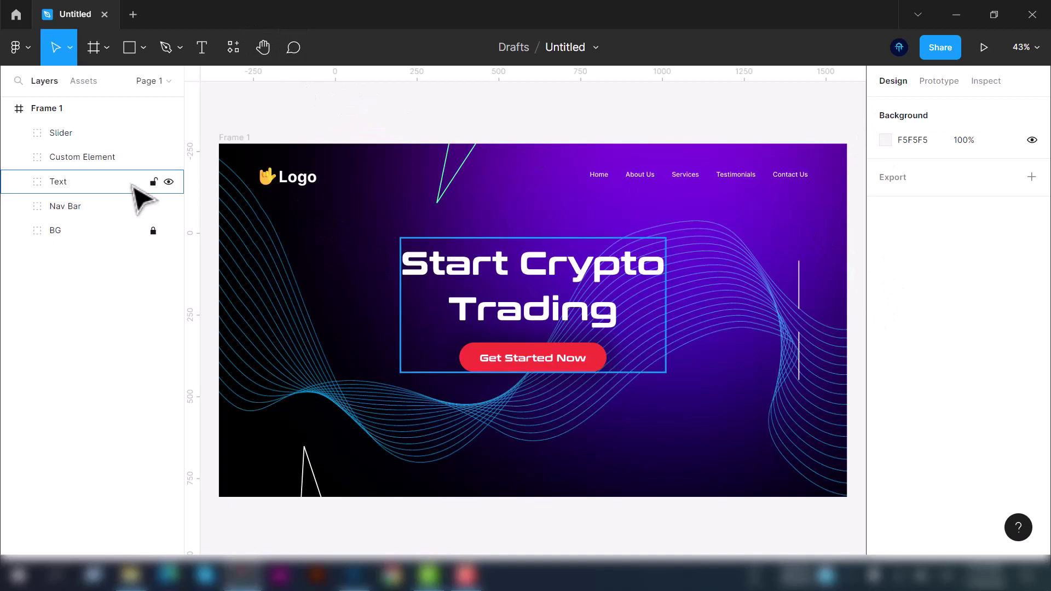
left_click(799, 335)
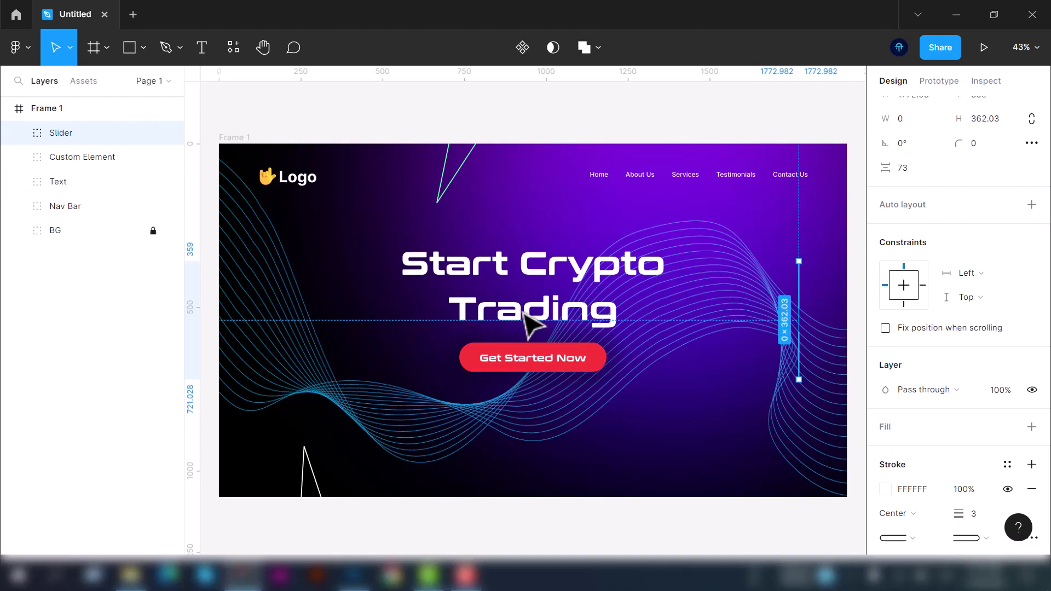
left_click(37, 112)
Select Frame 1 and add an export setting to it
left_click(67, 188)
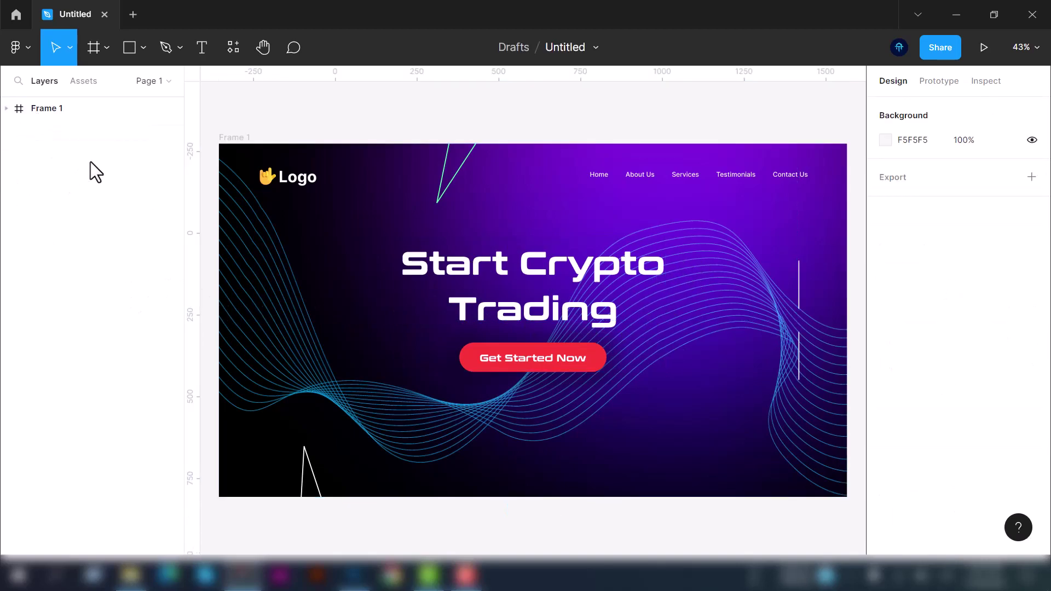
left_click(47, 108)
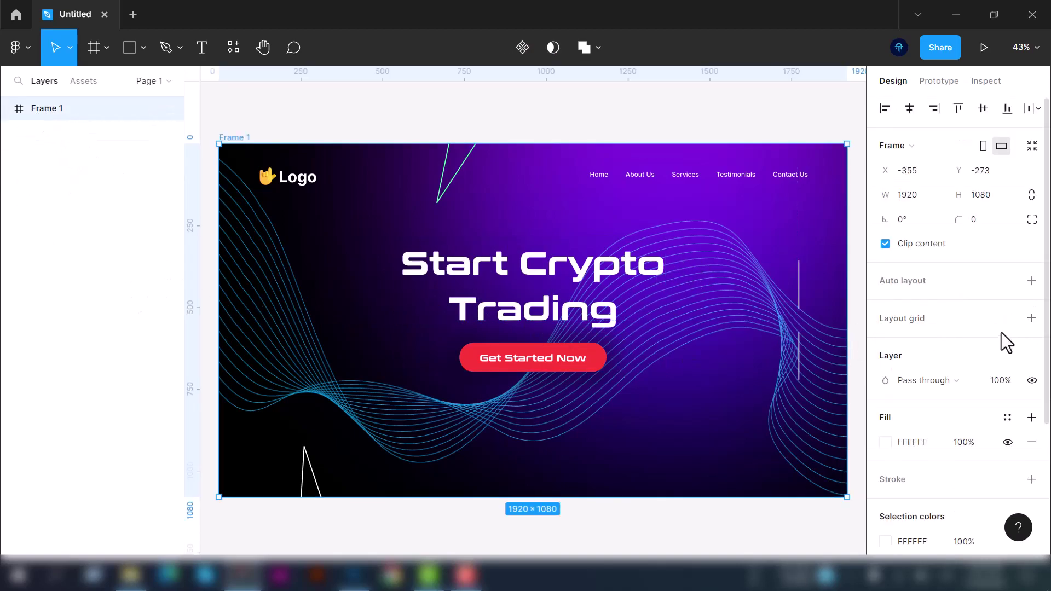
scroll(1000, 333, "down", 3)
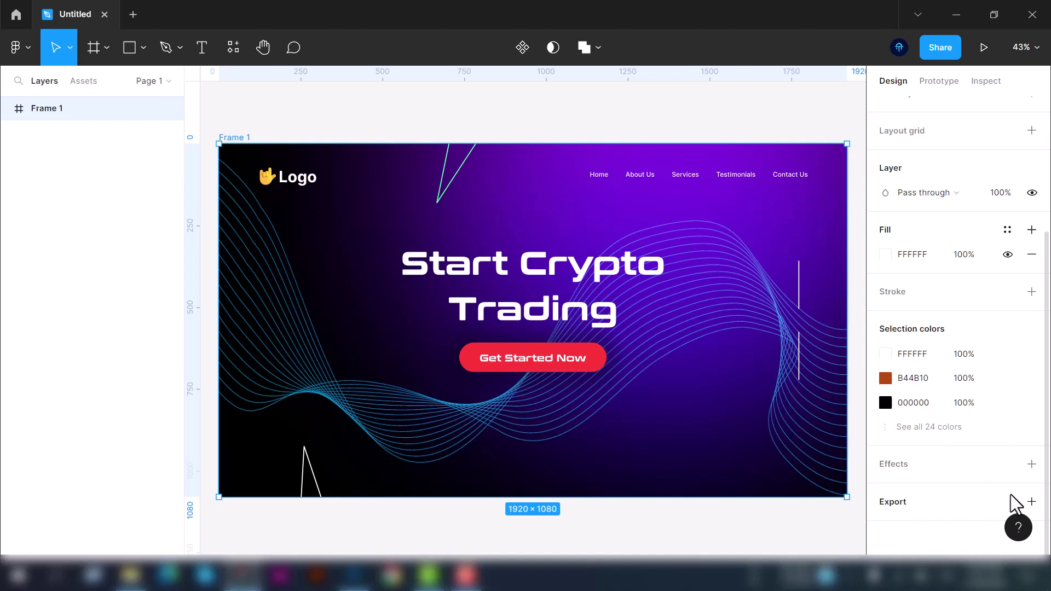
left_click(1032, 502)
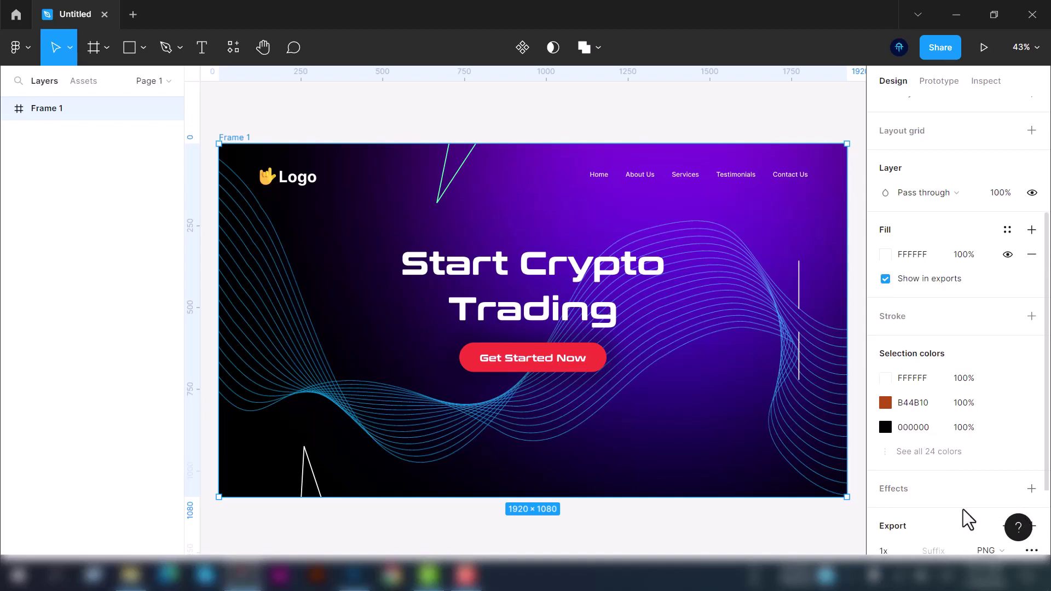
scroll(947, 493, "down", 2)
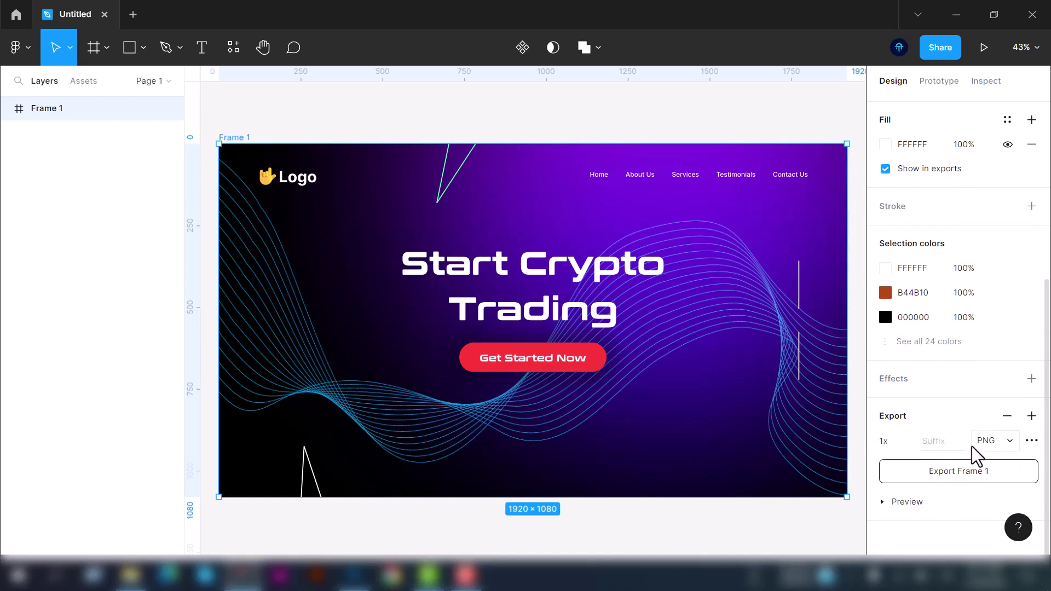
Set the export to 2x scale in JPG format, export Frame 1 and save the file
left_click(903, 442)
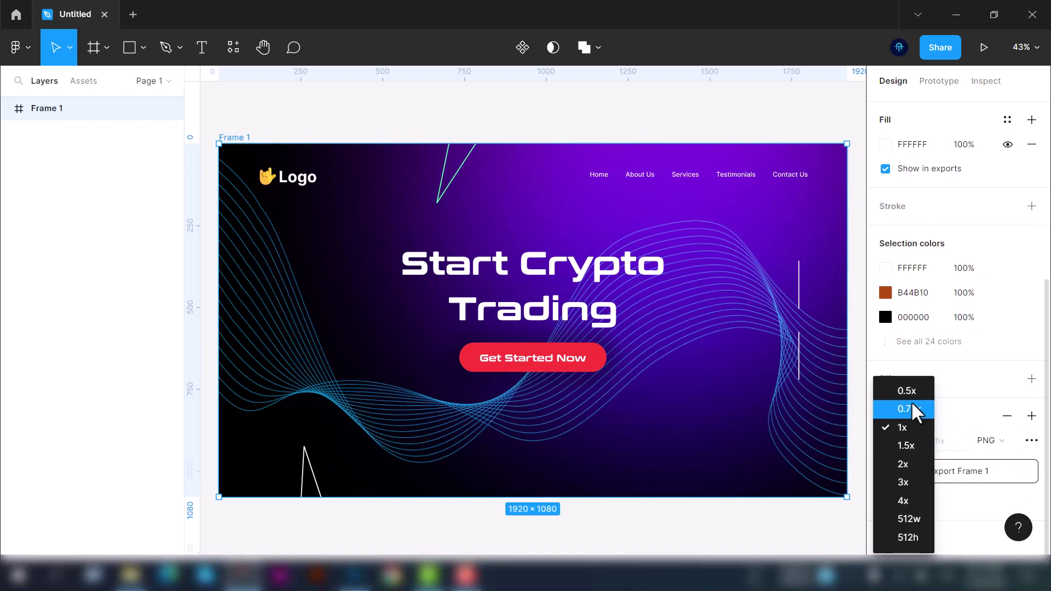
left_click(897, 464)
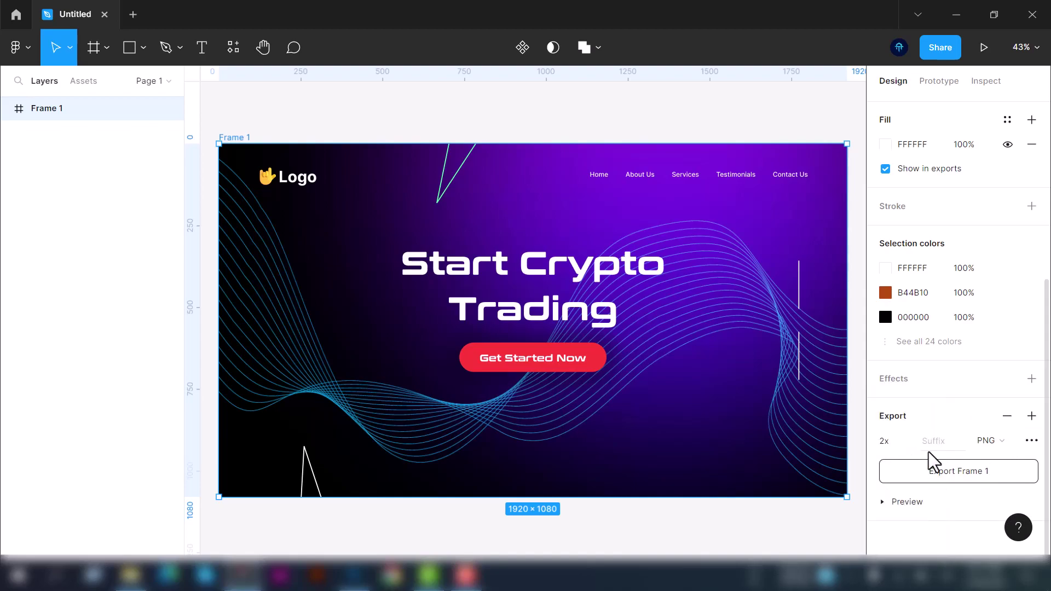
left_click(985, 442)
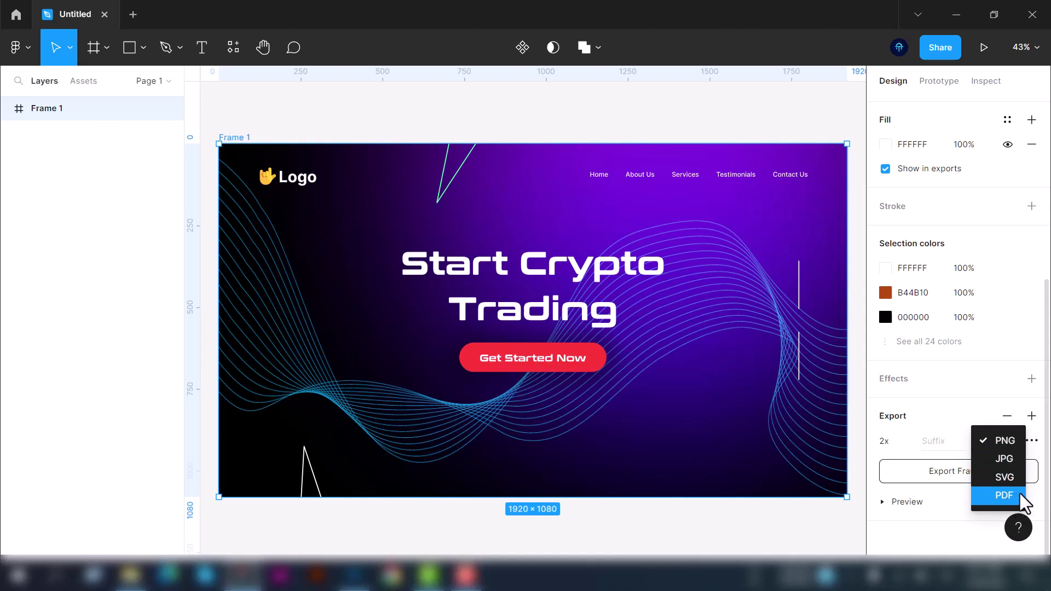
left_click(997, 455)
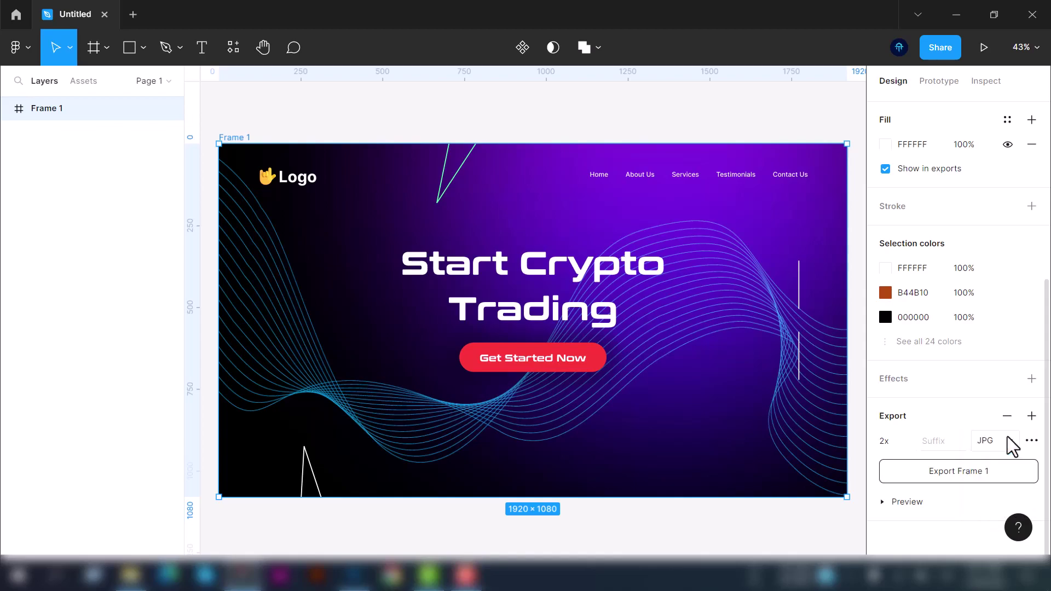
left_click(937, 474)
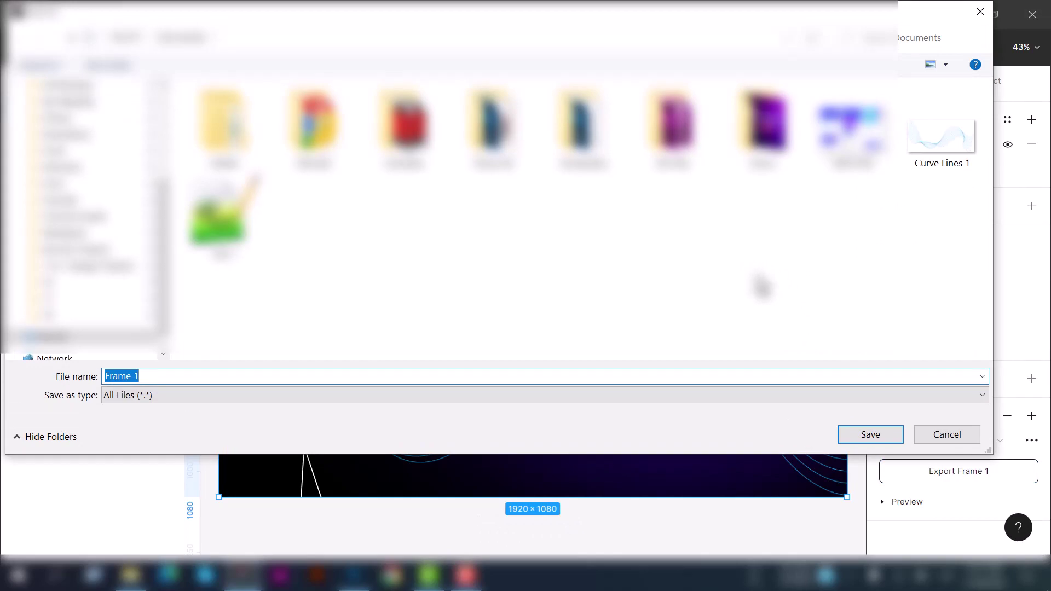
left_click(885, 438)
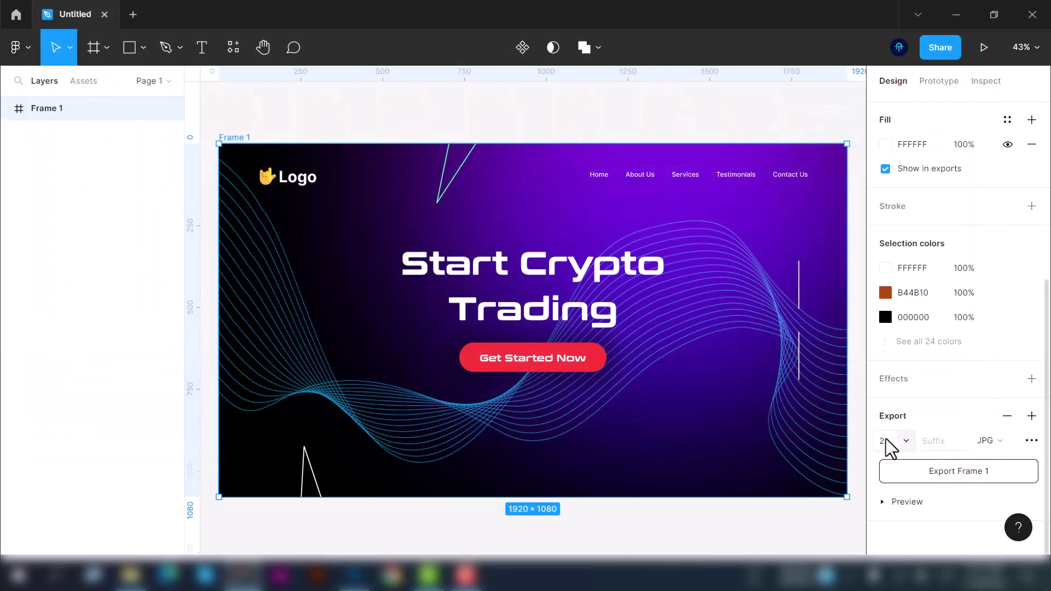